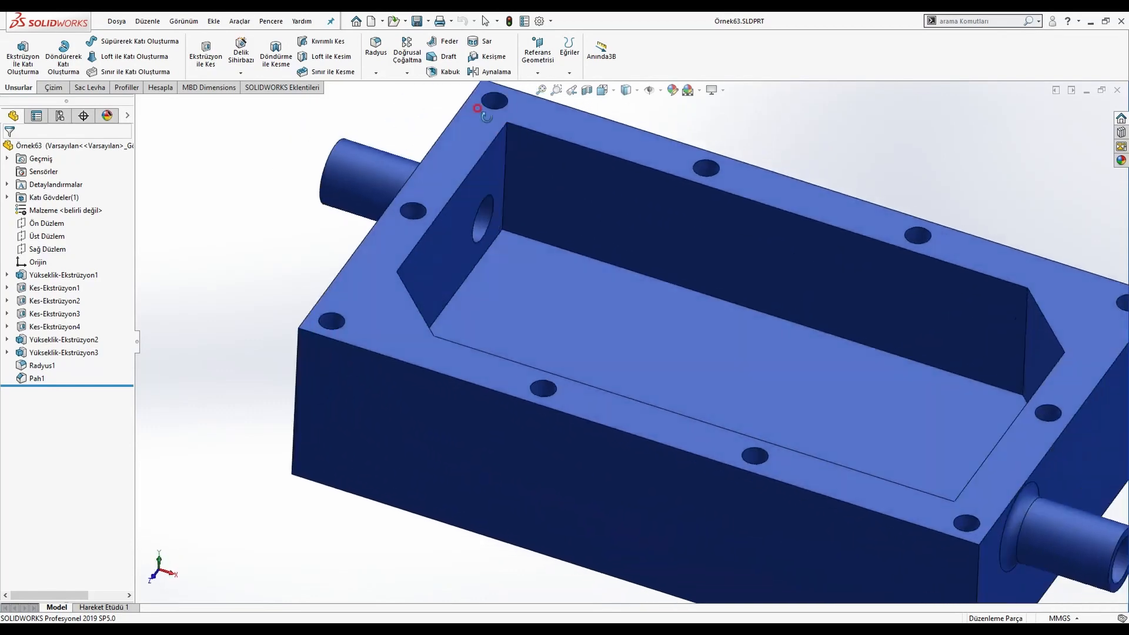
Examine the finished Örnek63 housing model from the top and isometric views
key("ctrl+4")
scroll(482, 192, "down", 1)
scroll(605, 305, "up", 2)
middle_click_drag(605, 306, 704, 474)
key("ctrl+5")
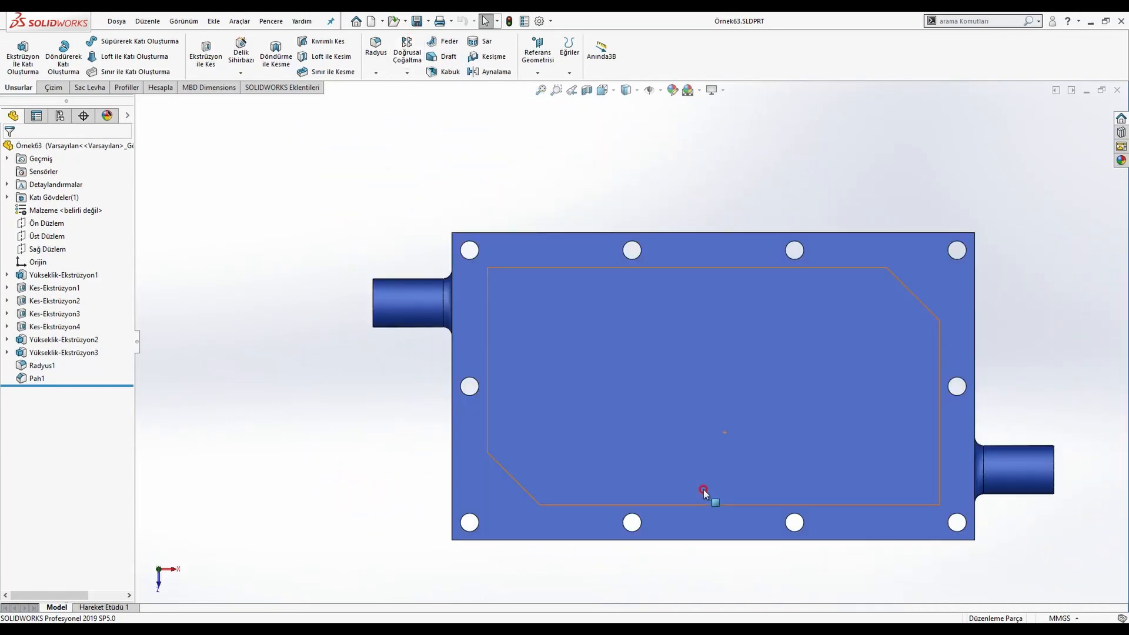
key("ctrl+7")
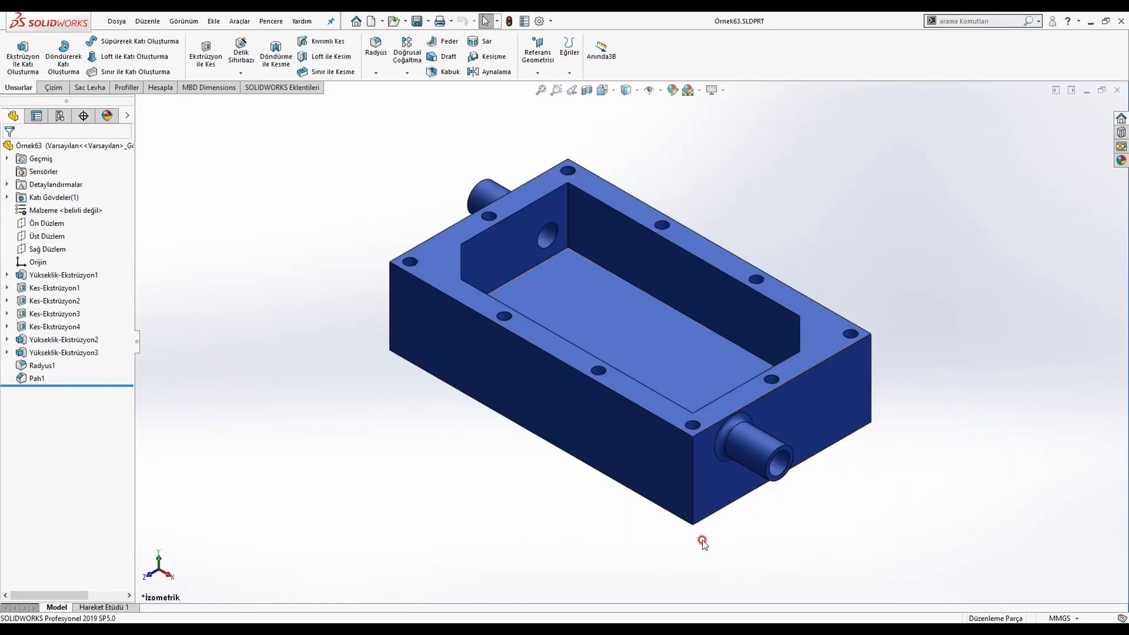
In the new part, sketch a center rectangle about 128 by 77 mm on the top plane, centered on the origin
key("ctrl+Tab")
key("alt+Tab")
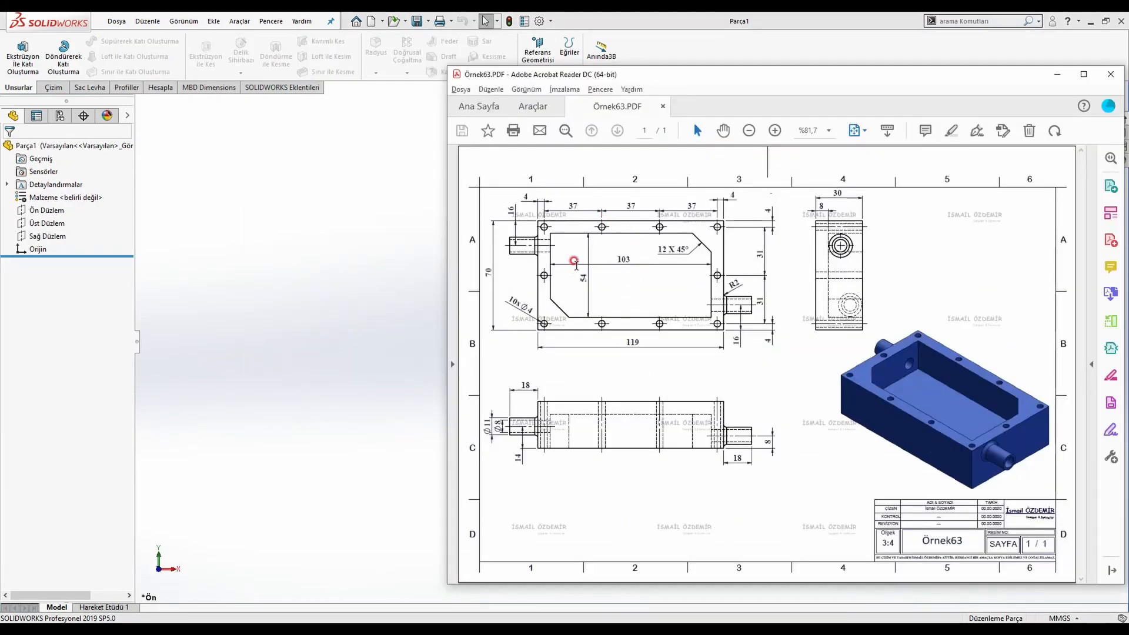
left_click(365, 261)
left_click(56, 226)
left_click(70, 211)
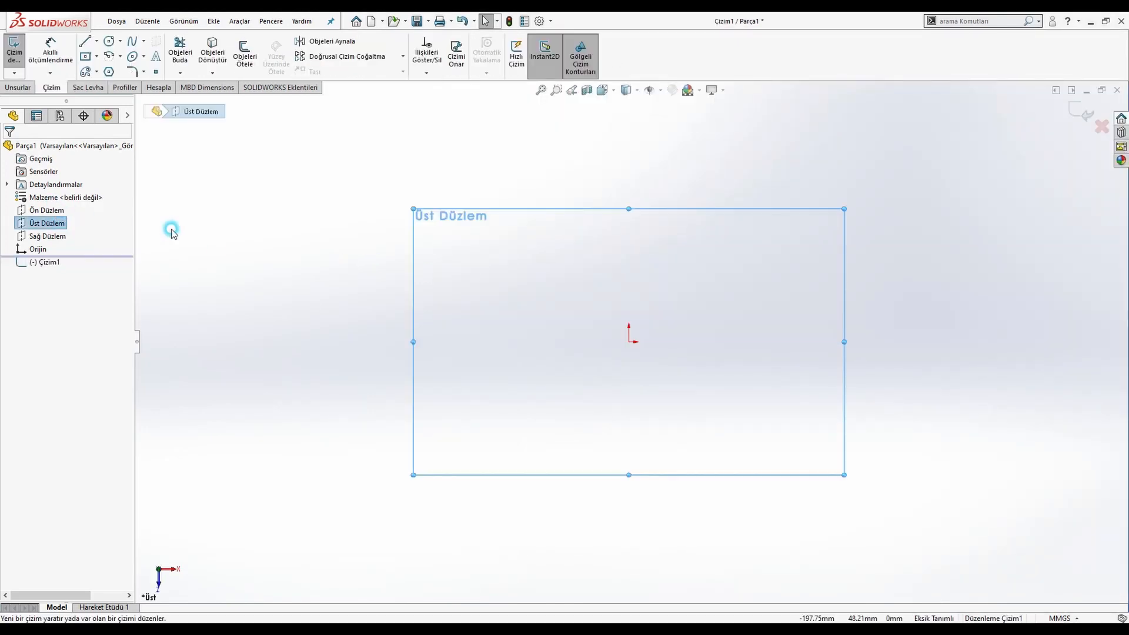
left_click(85, 56)
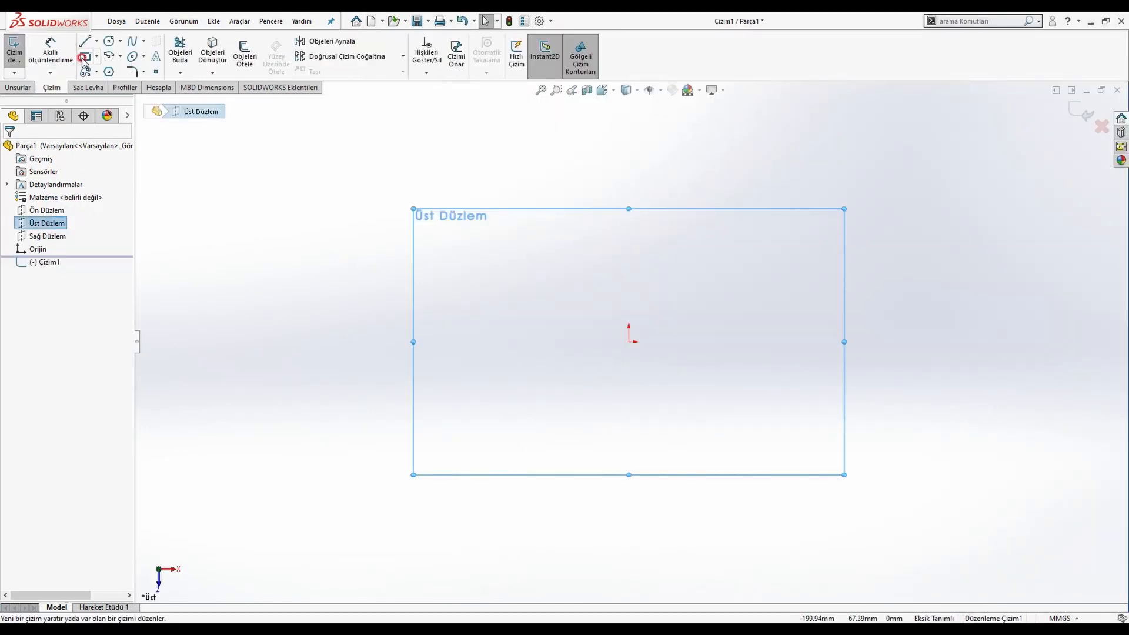
left_click(630, 341)
left_click(784, 242)
key("Escape")
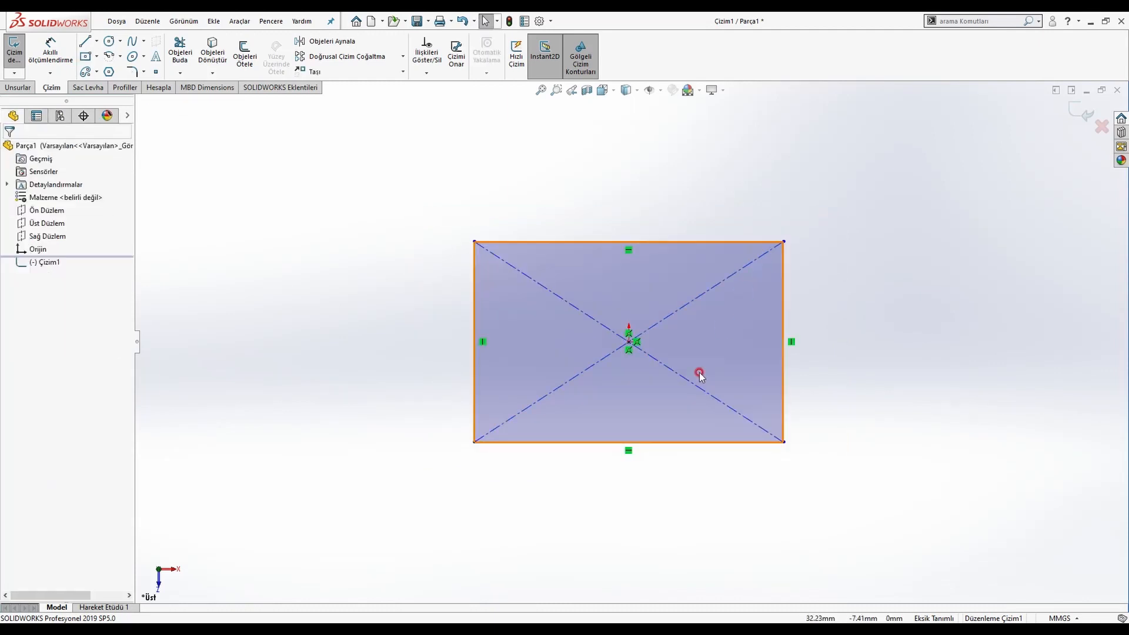
Dimension the rectangle to 119 mm wide and 70 mm high
left_click(73, 72)
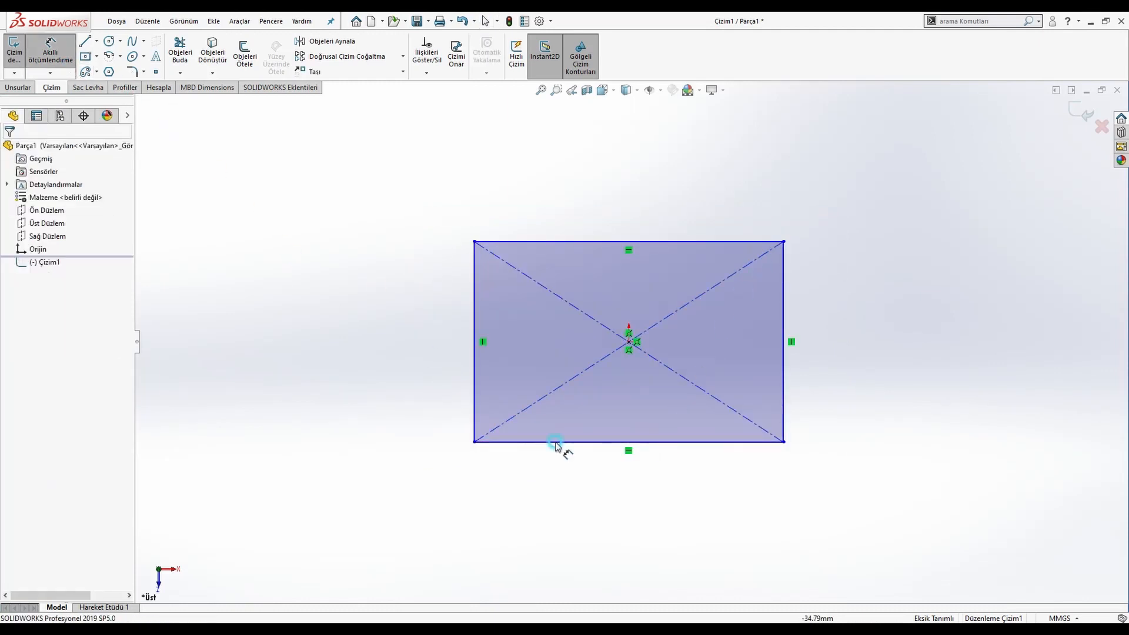
left_click(647, 442)
left_click(637, 479)
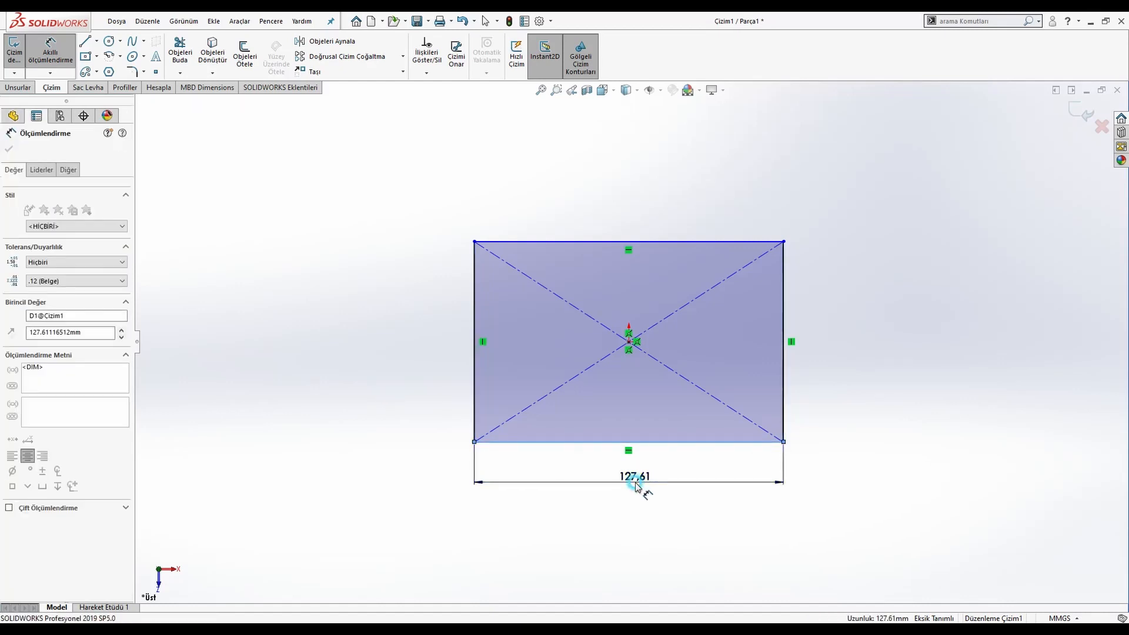
type("119")
key("Return")
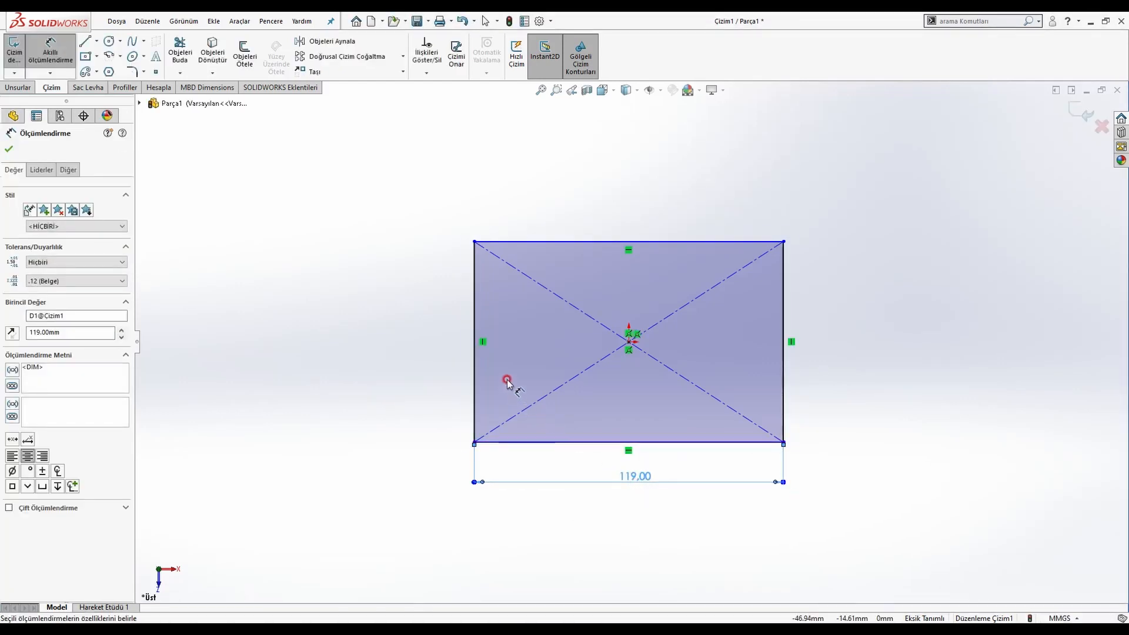
left_click(475, 318)
left_click(446, 342)
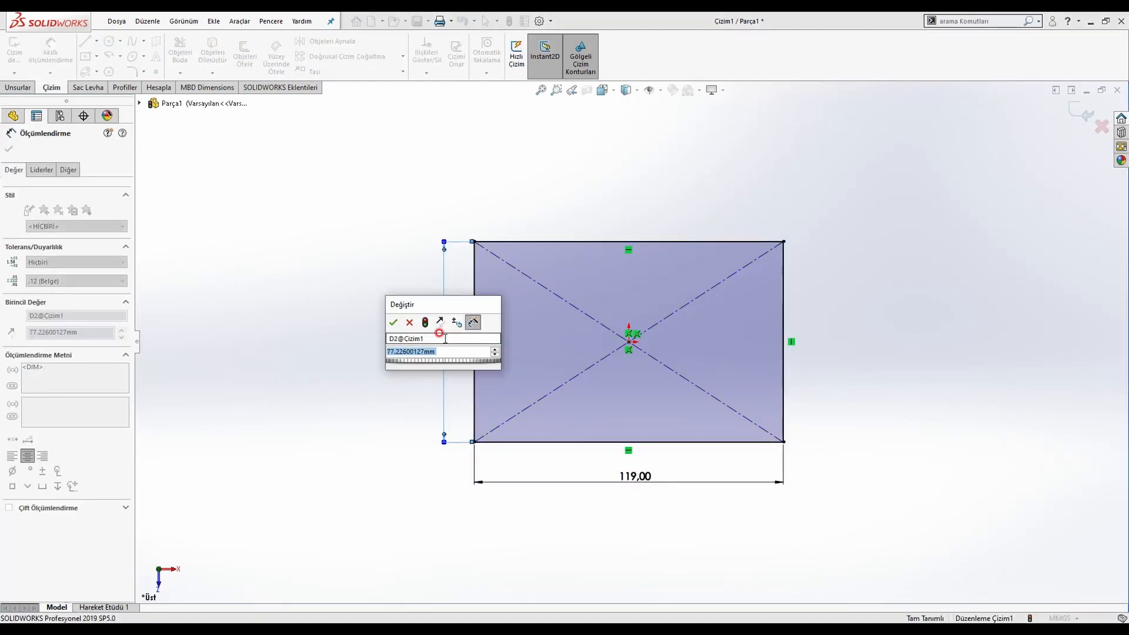
type("70")
key("Return")
left_click(131, 162)
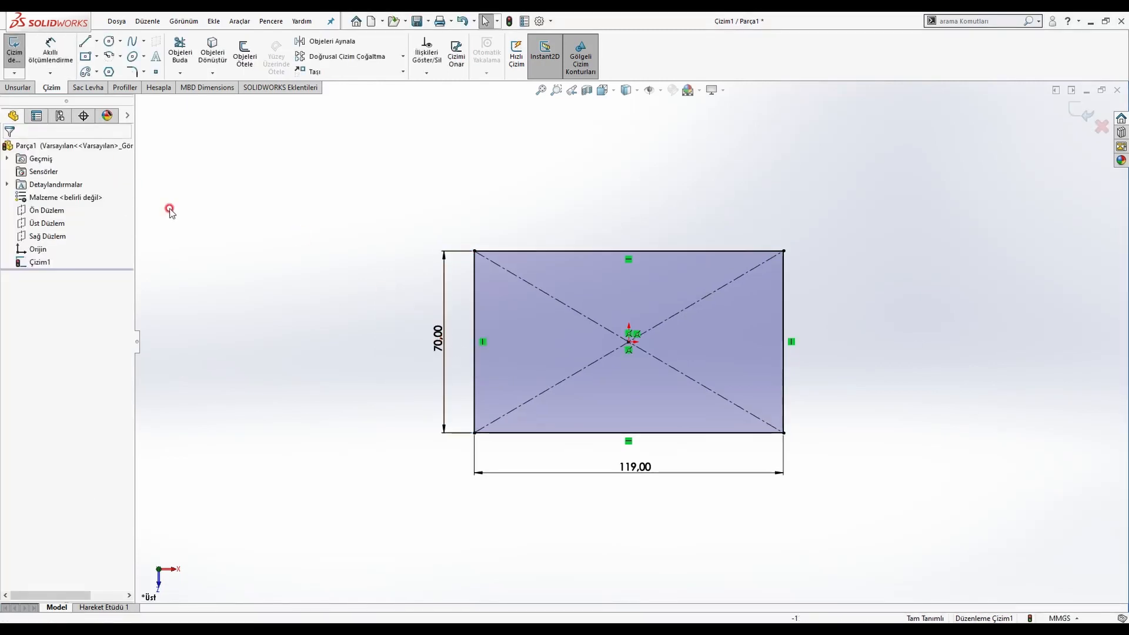
Extrude the 119 by 70 mm rectangle upward 30 mm into a solid block
key("alt+Tab")
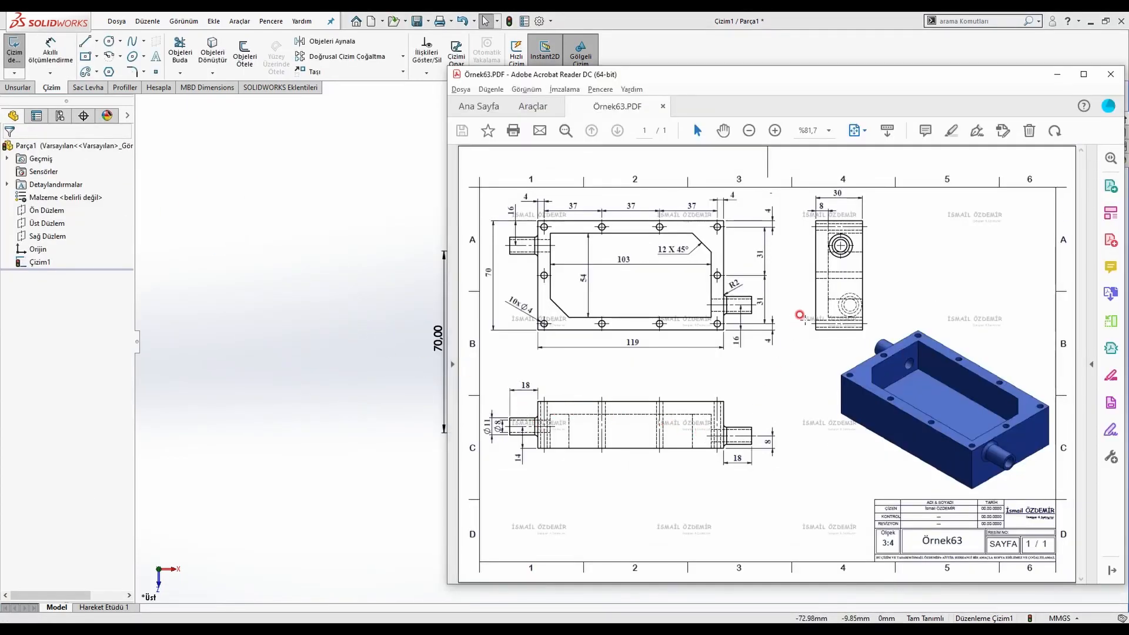
left_click(391, 220)
left_click(18, 87)
left_click(22, 56)
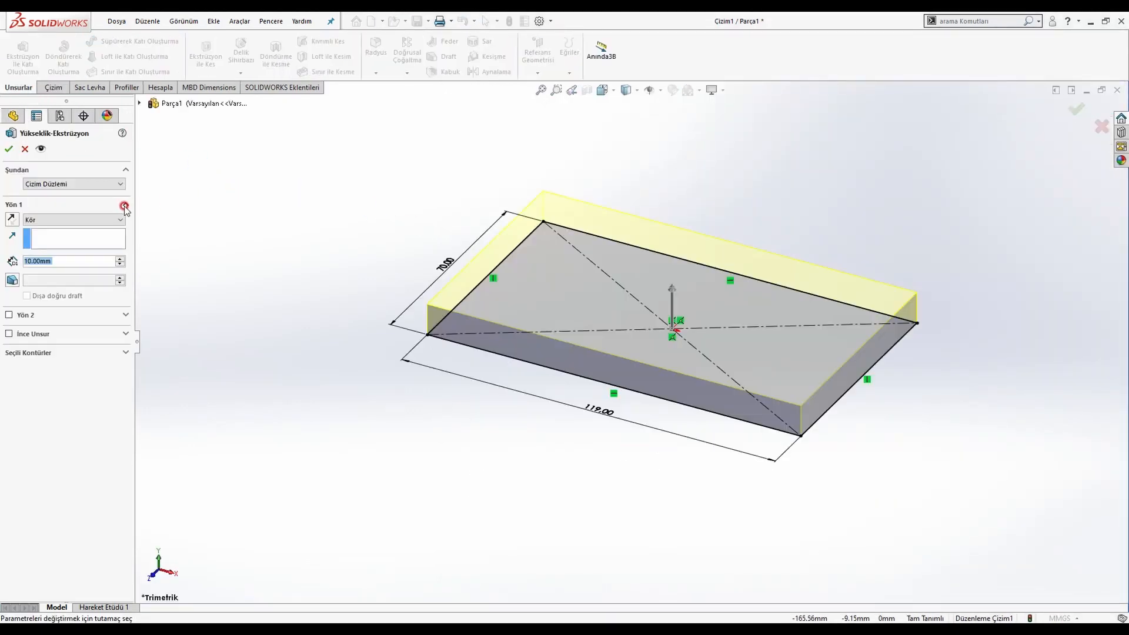
left_click(121, 259)
left_click(120, 259)
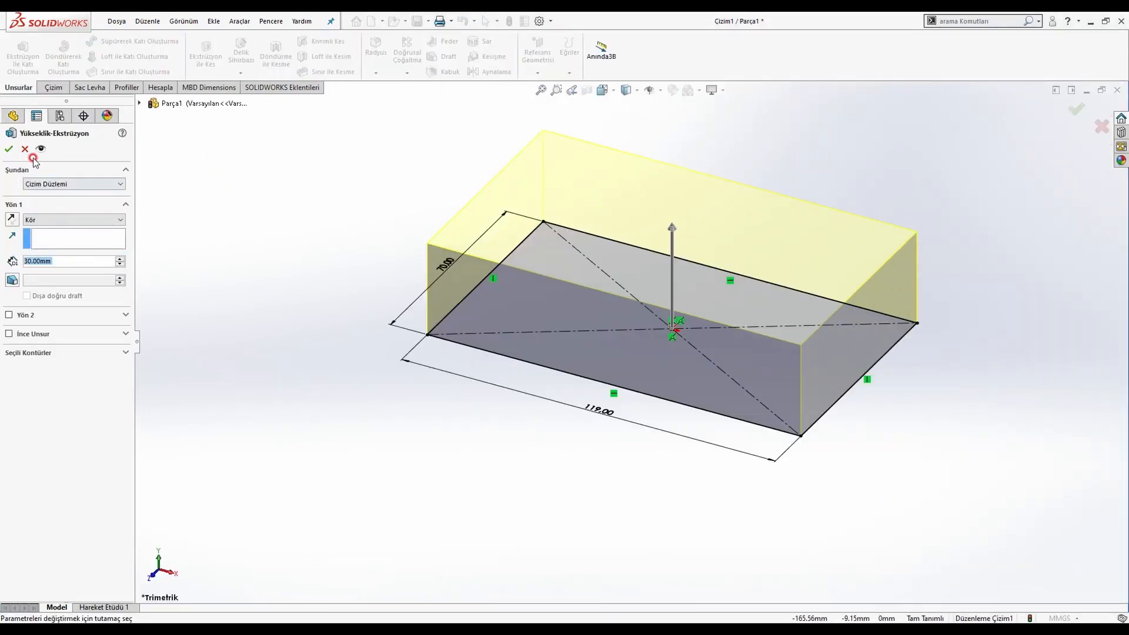
left_click(8, 149)
Sketch a center rectangle about 85 by 46 mm on the block's top face, centered on the origin
middle_click_drag(494, 224, 580, 290)
key("alt+Tab")
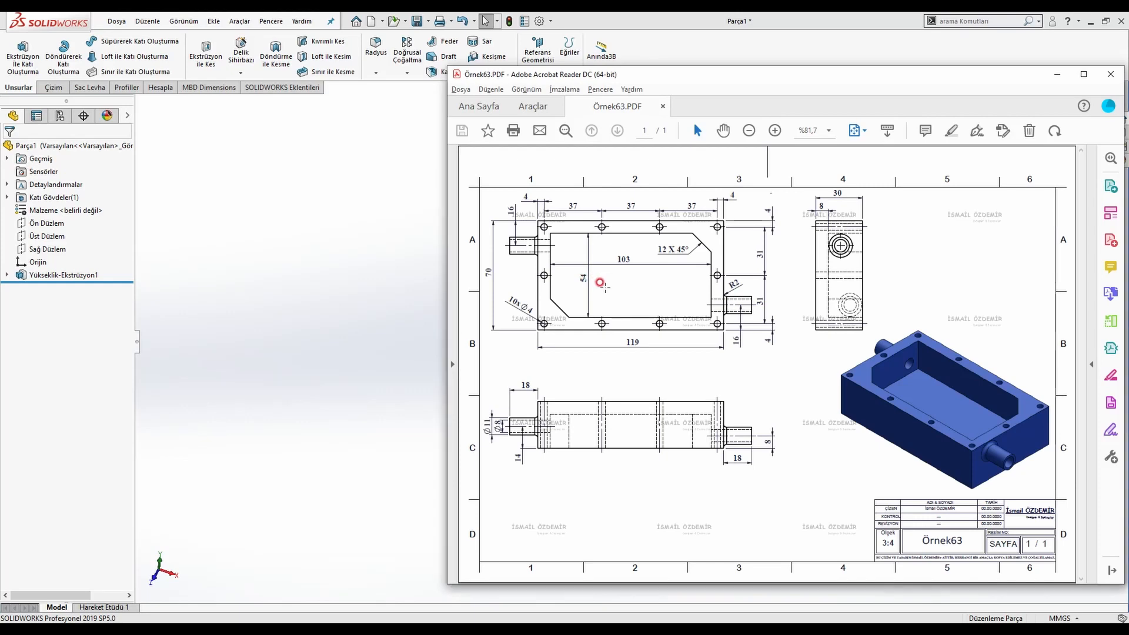
left_click(335, 276)
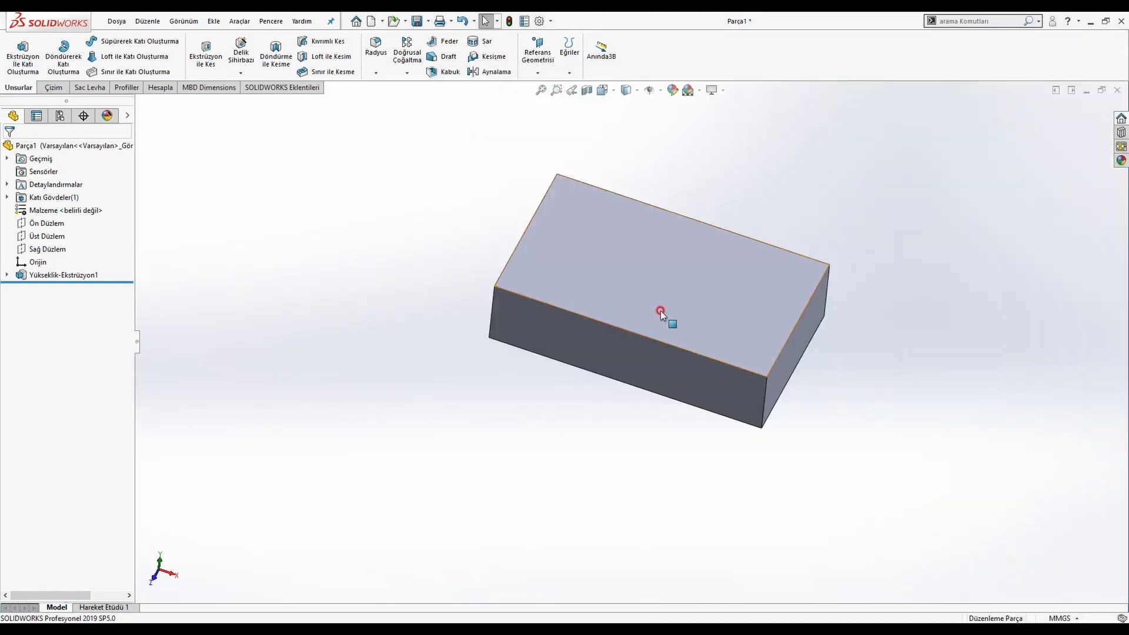
left_click(731, 266)
left_click(732, 249)
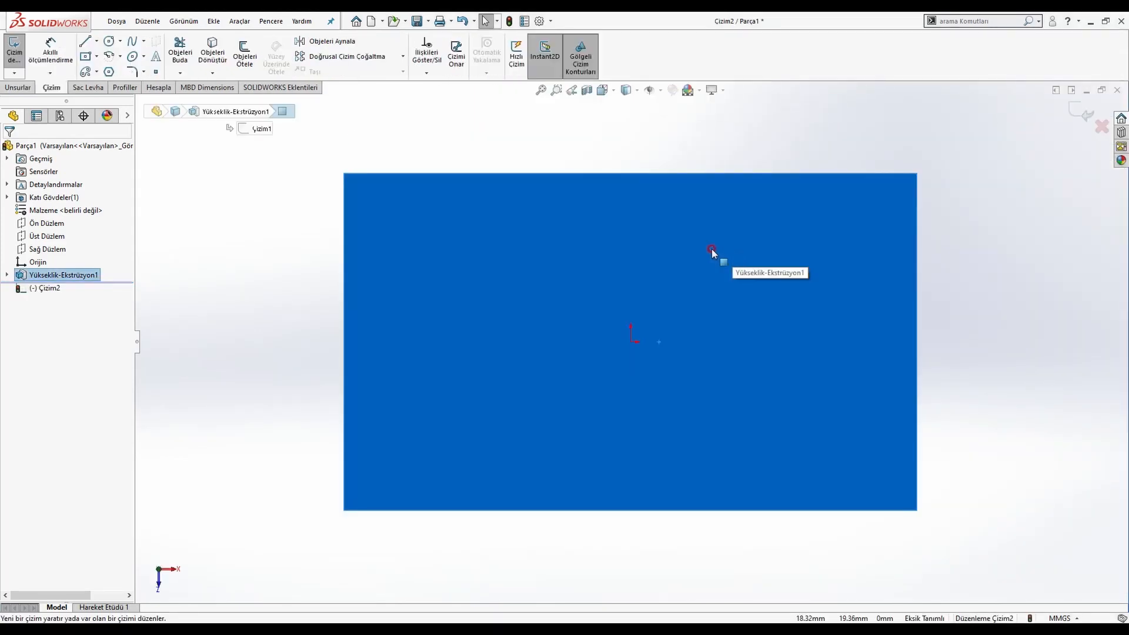
key("Escape")
left_click(86, 57)
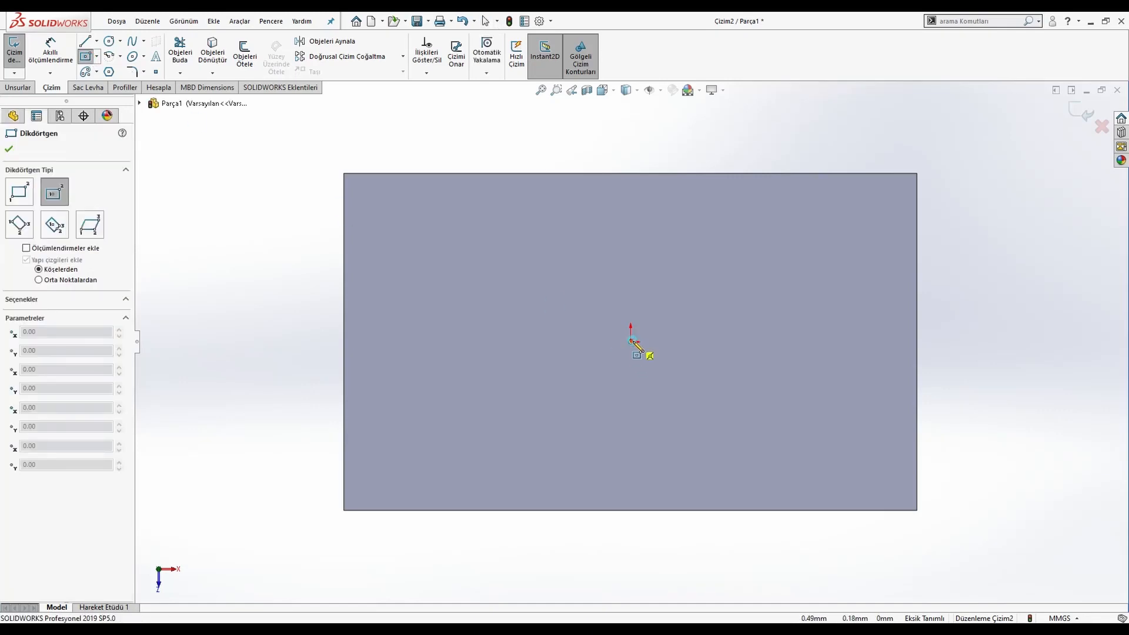
left_click(631, 341)
left_click(835, 230)
key("Escape")
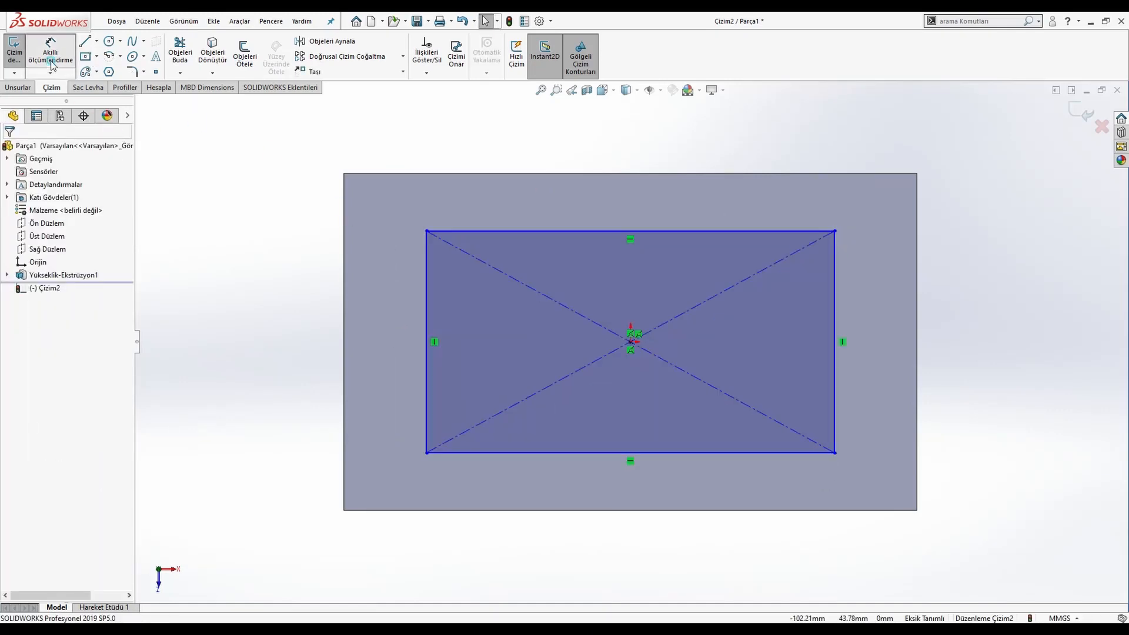
Dimension the inner rectangle on the top face to 103 mm wide and 54 mm high
left_click(51, 56)
left_click(570, 231)
left_click(615, 148)
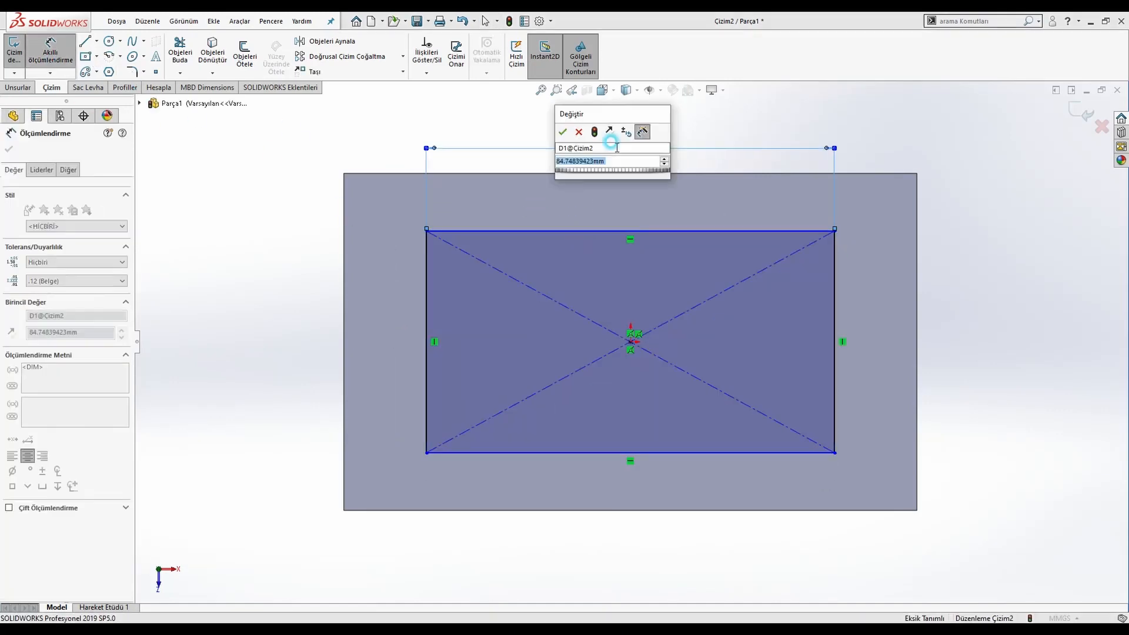
type("103")
key("Return")
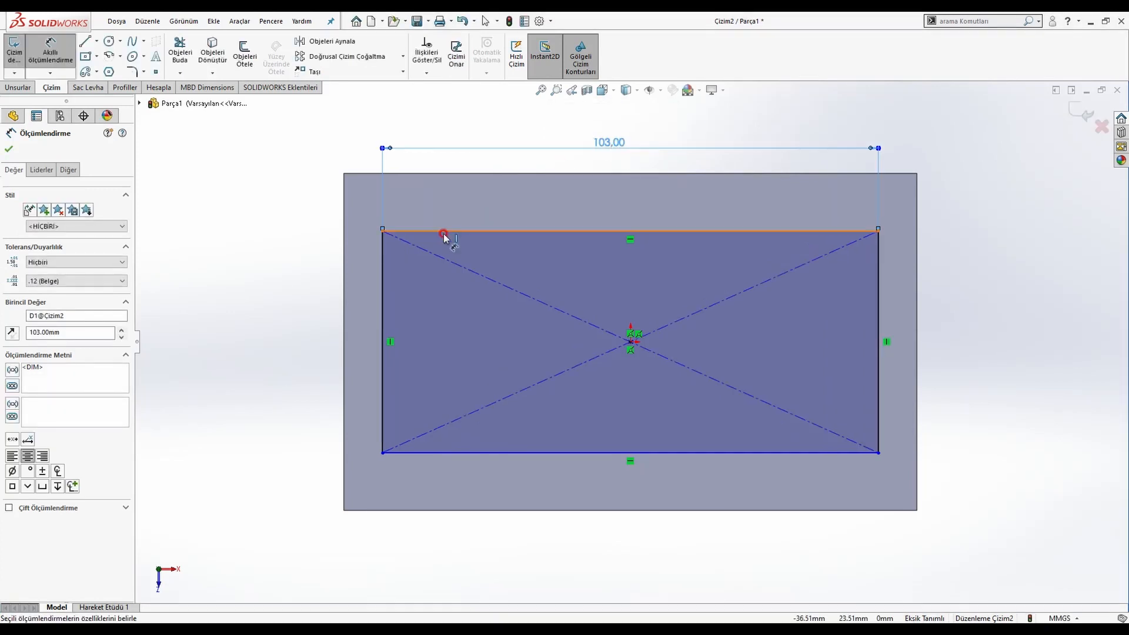
left_click(382, 277)
left_click(302, 318)
type("5")
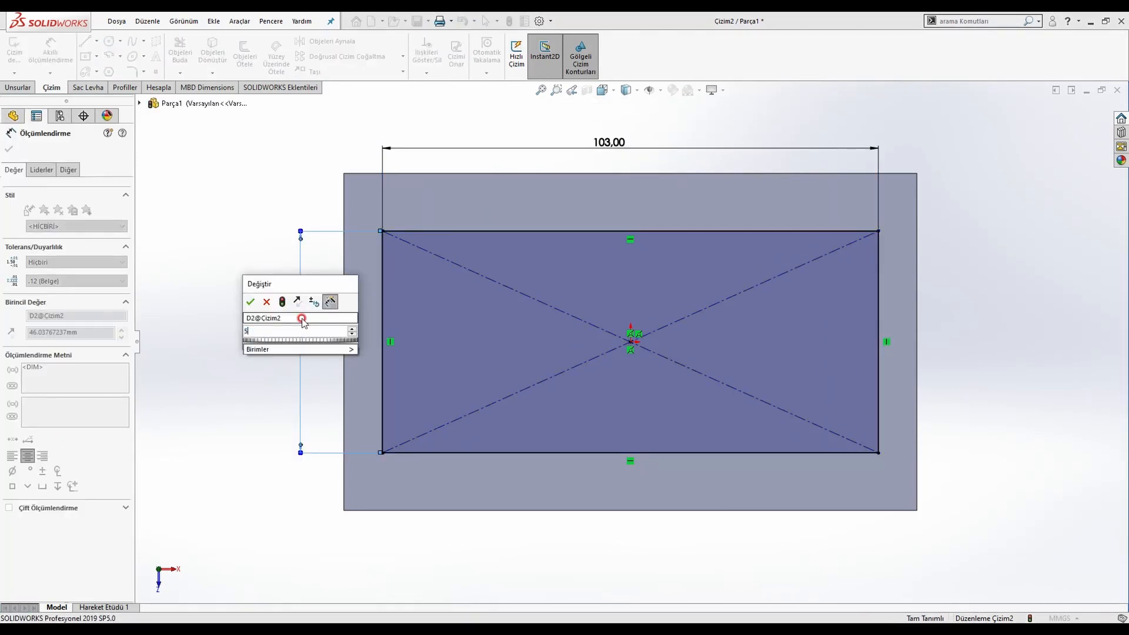
type("4")
key("Return")
key("Escape")
Cut the 103 by 54 mm rectangle 22 mm deep into the block to form the pocket
key("alt+Tab")
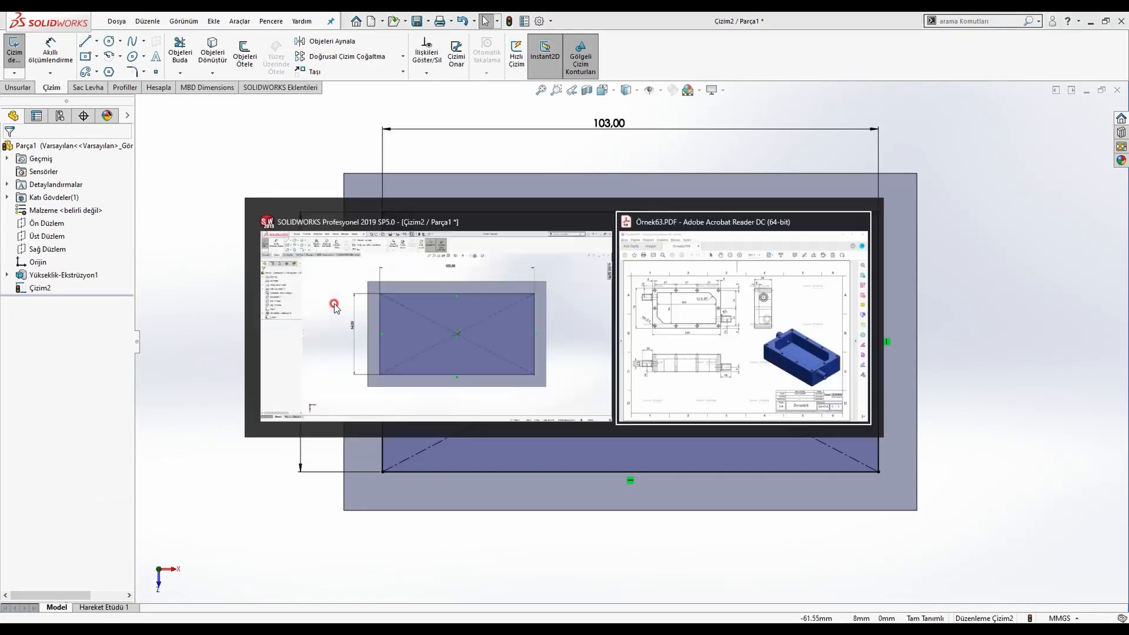
key("alt+Tab")
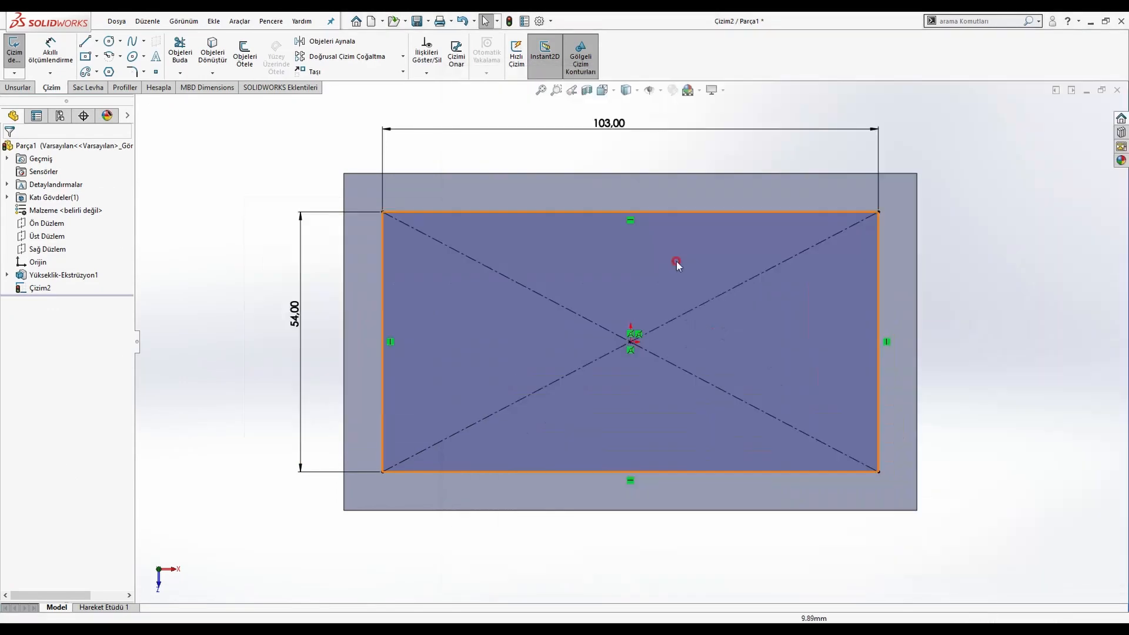
key("alt+Tab")
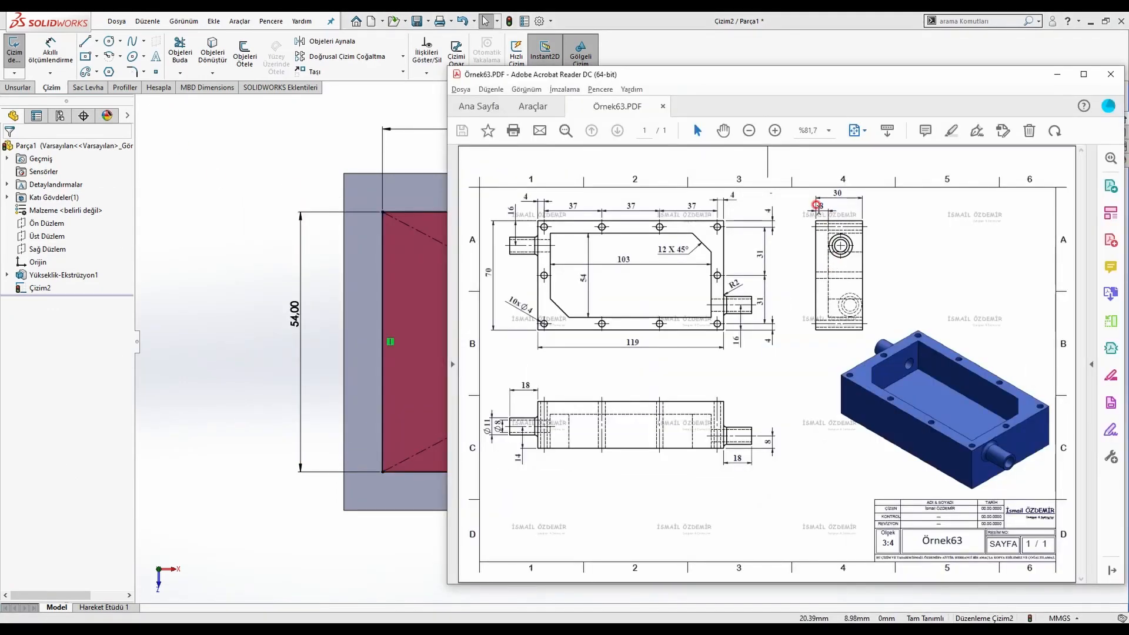
key("alt+Tab")
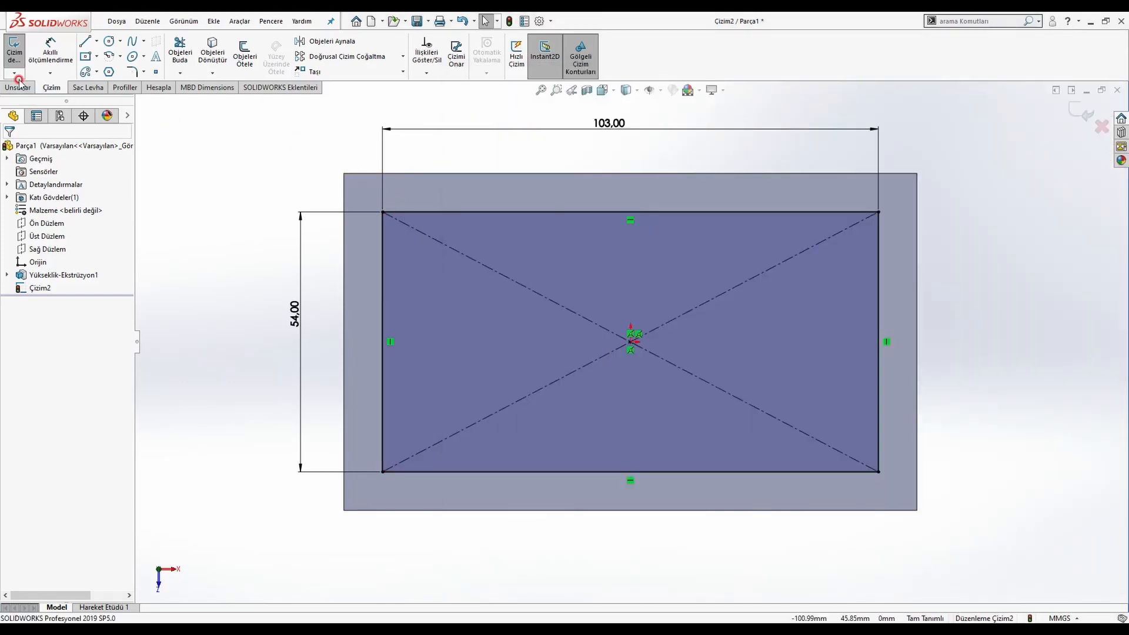
left_click(18, 87)
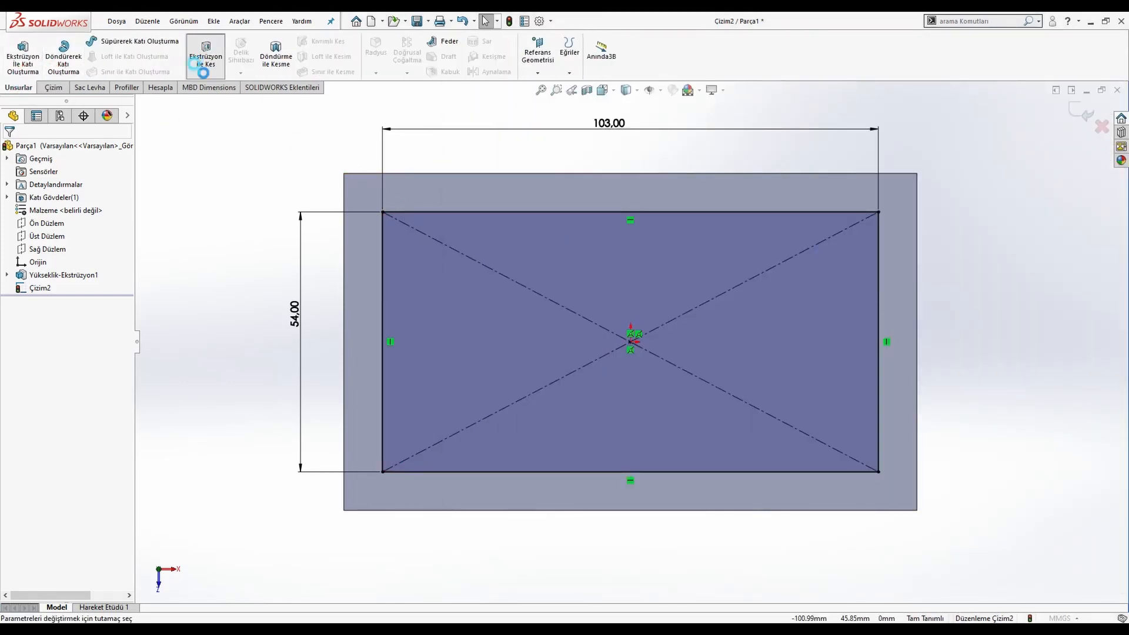
left_click(206, 54)
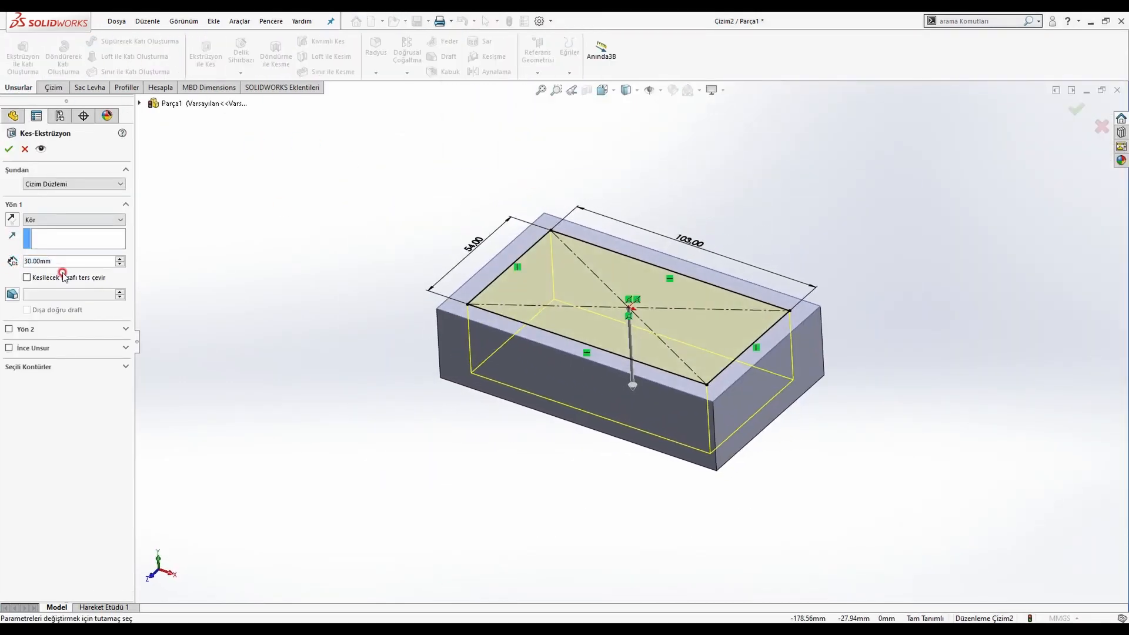
type("22")
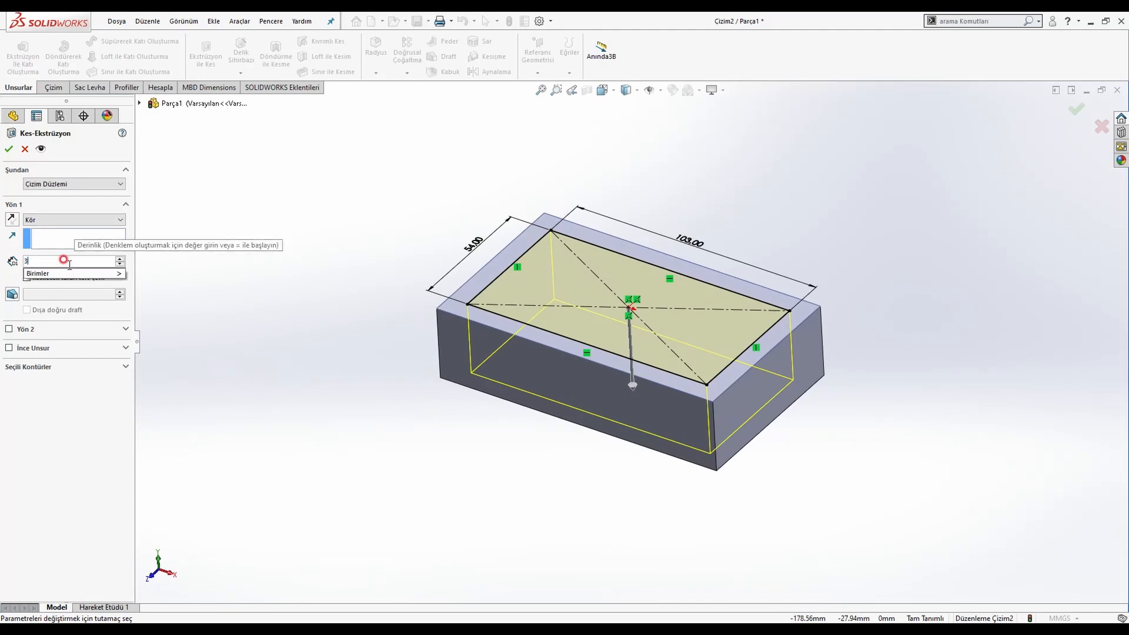
key("Return")
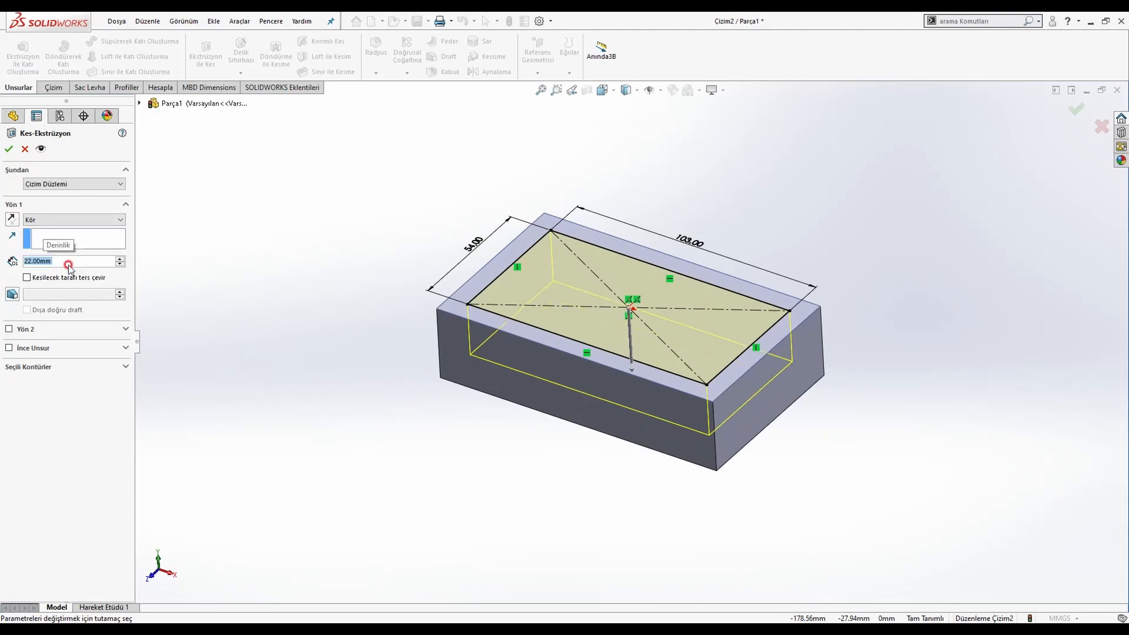
left_click(6, 150)
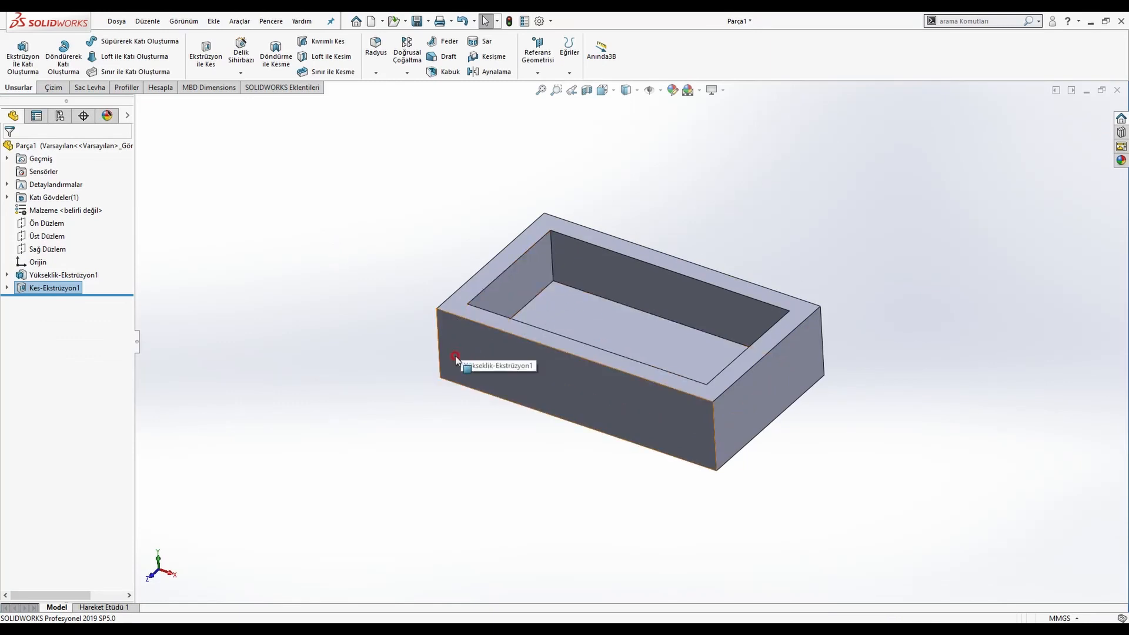
Sketch a center rectangle about 109 by 59 mm on the block's top face, centered on the origin
key("alt+Tab")
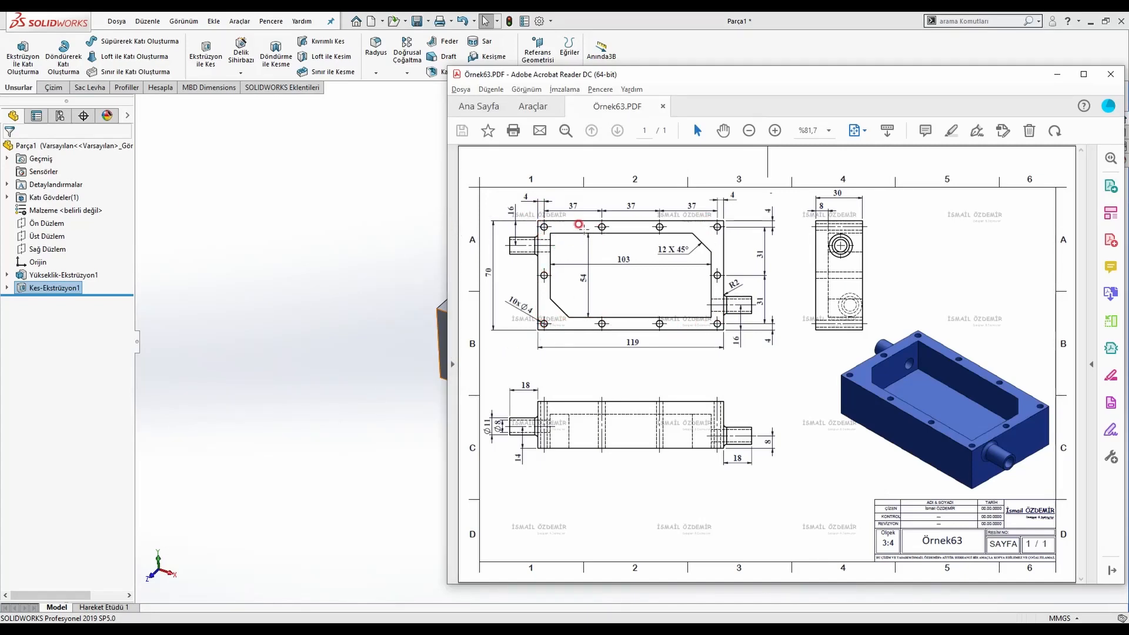
left_click(389, 220)
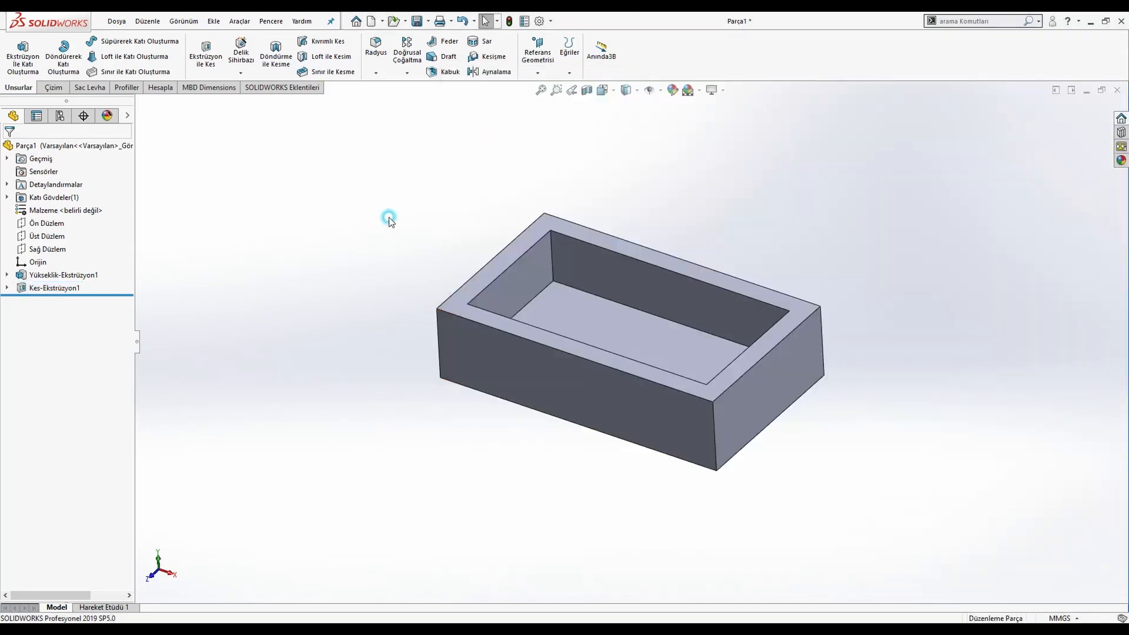
left_click(502, 261)
left_click(552, 228)
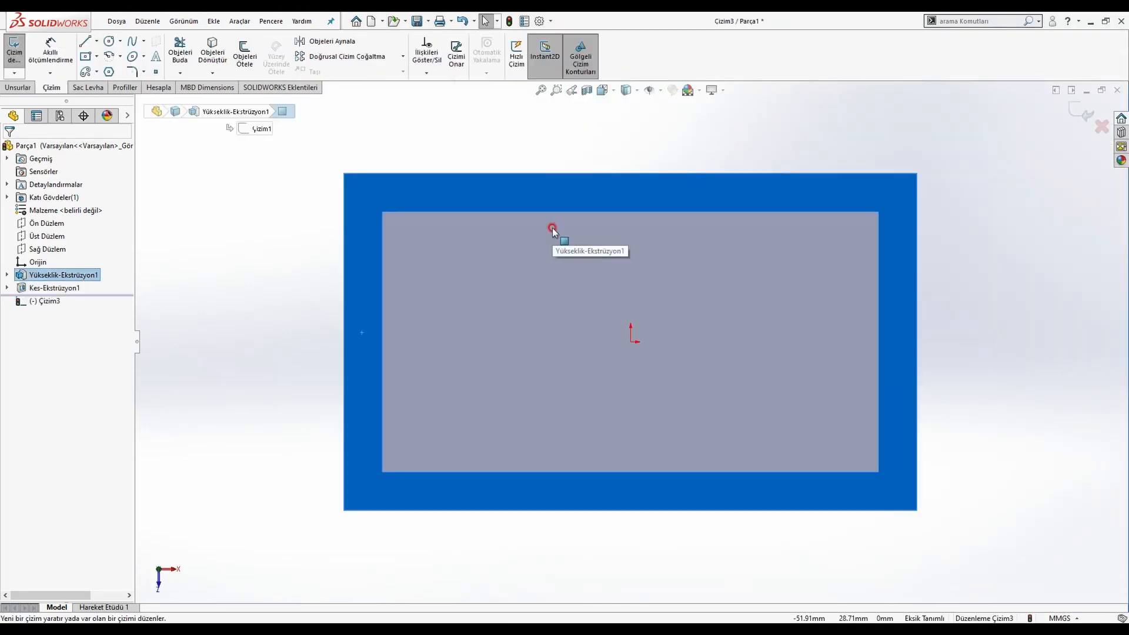
left_click(88, 59)
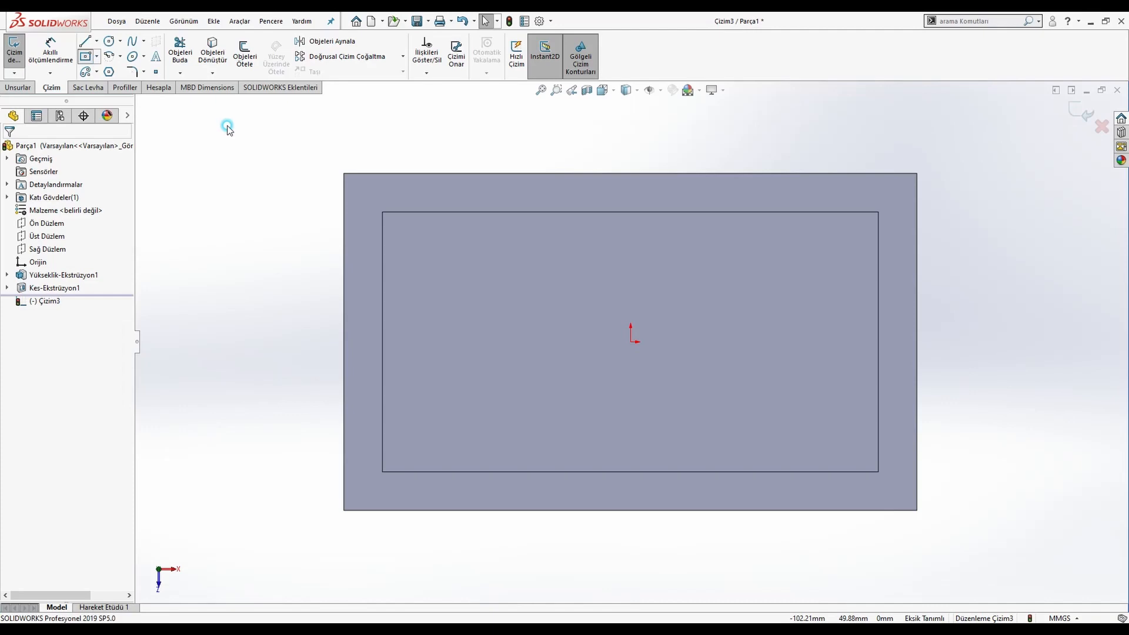
left_click(631, 343)
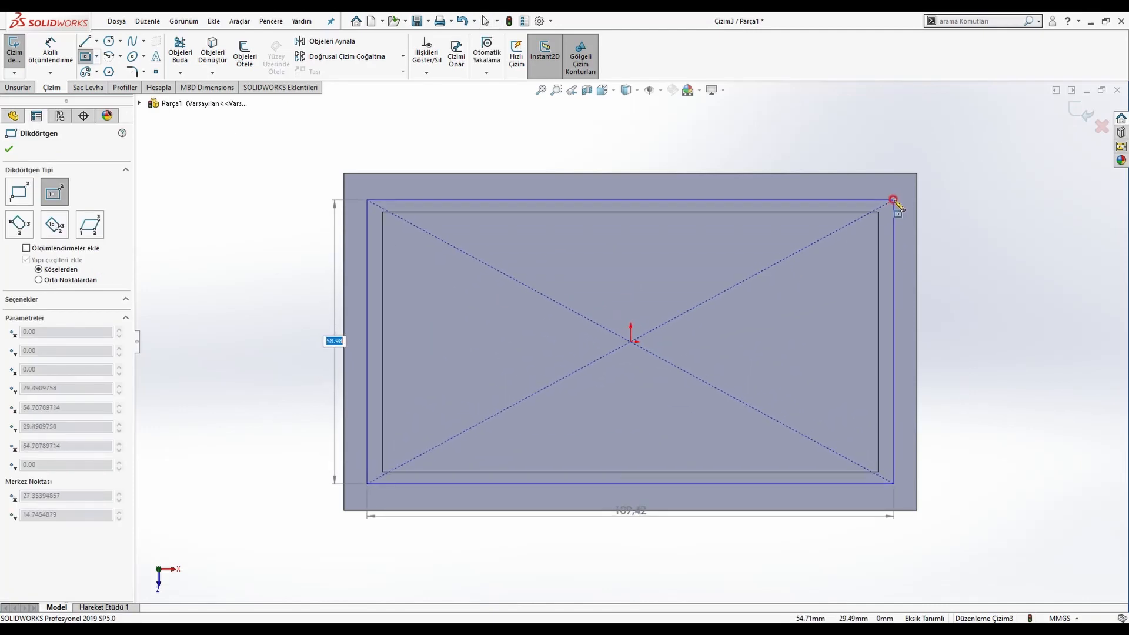
left_click(894, 200)
key("Escape")
Dimension the new rectangle's width as 37*3, giving 111 mm, following the hole spacing in the PDF drawing
key("alt+Tab")
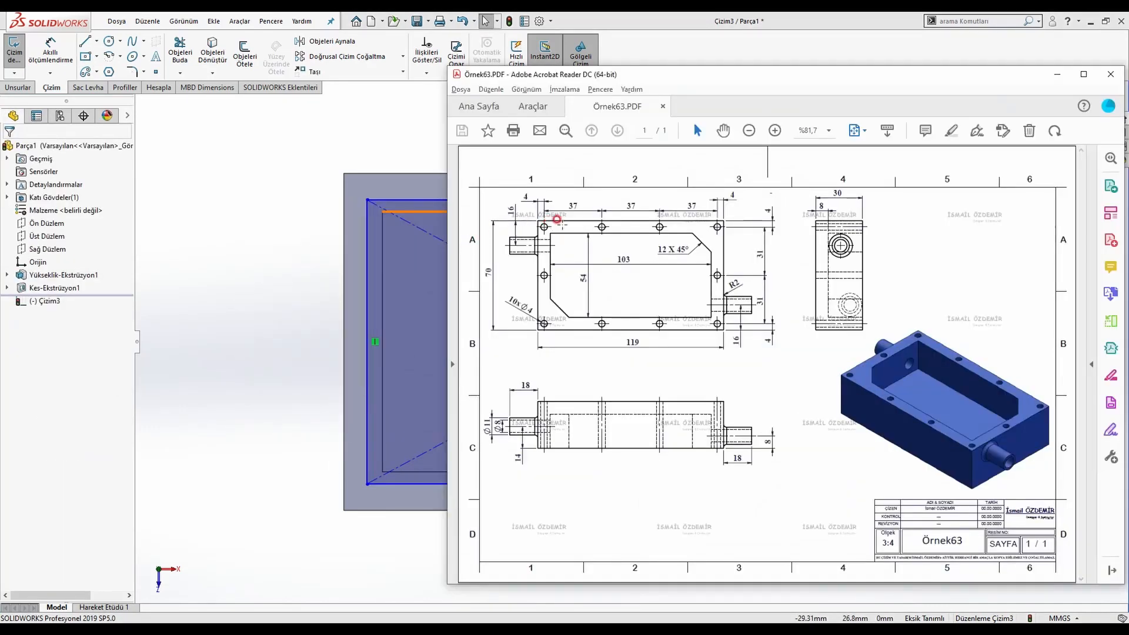
left_click(50, 53)
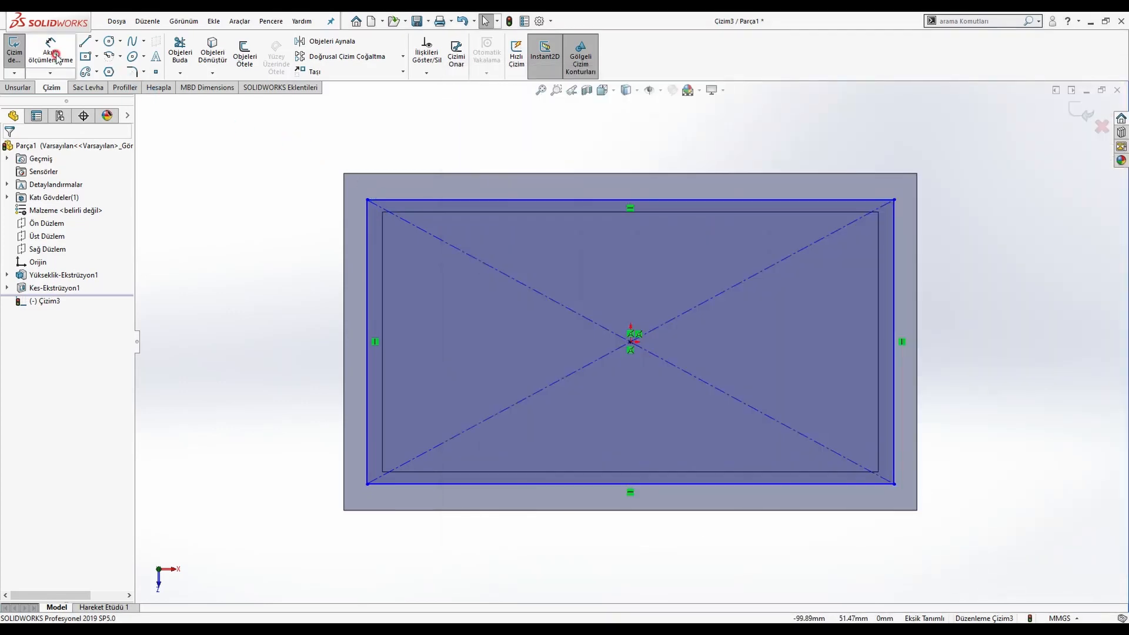
left_click(564, 202)
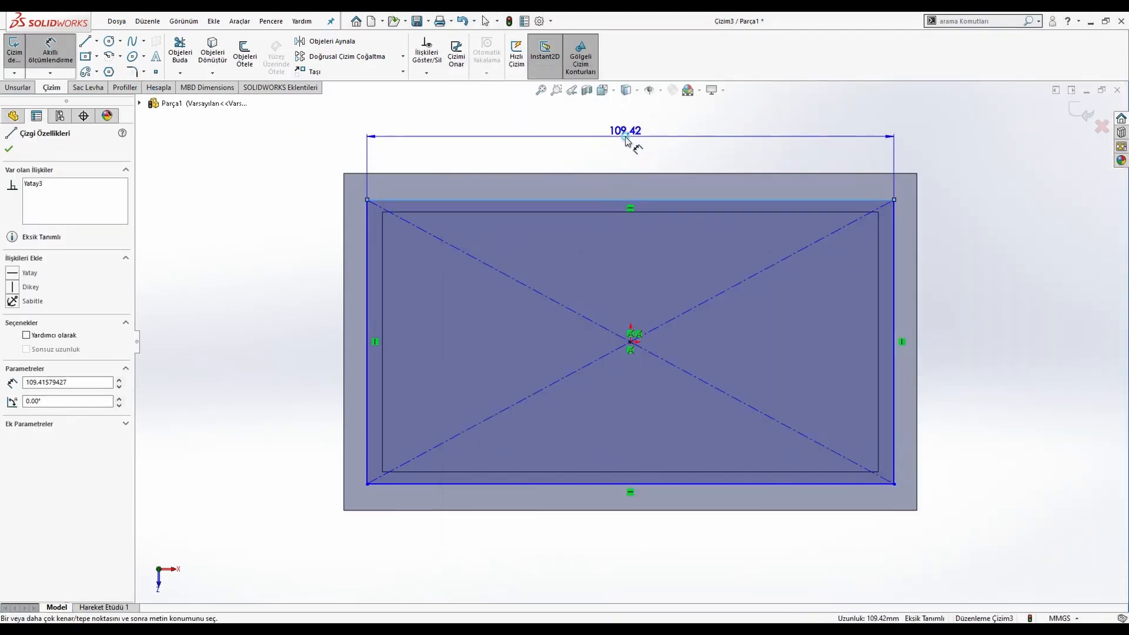
left_click(627, 137)
type("37*3")
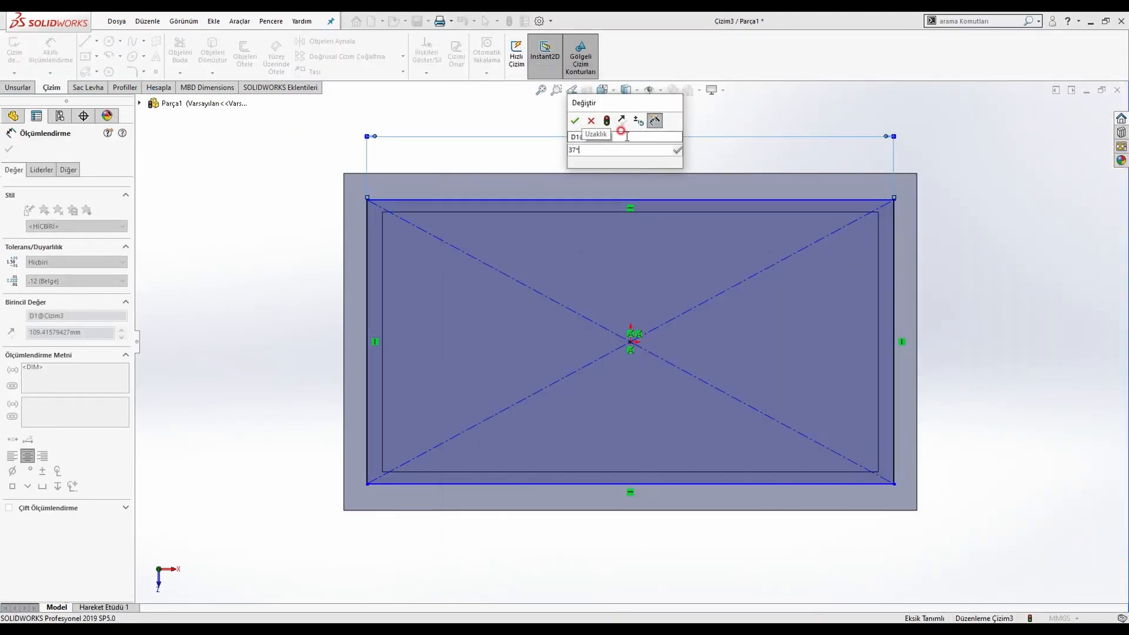
key("Return")
Dimension the new rectangle's height as 31*2, giving 62 mm, following the vertical hole spacing in the PDF drawing
key("alt+Tab")
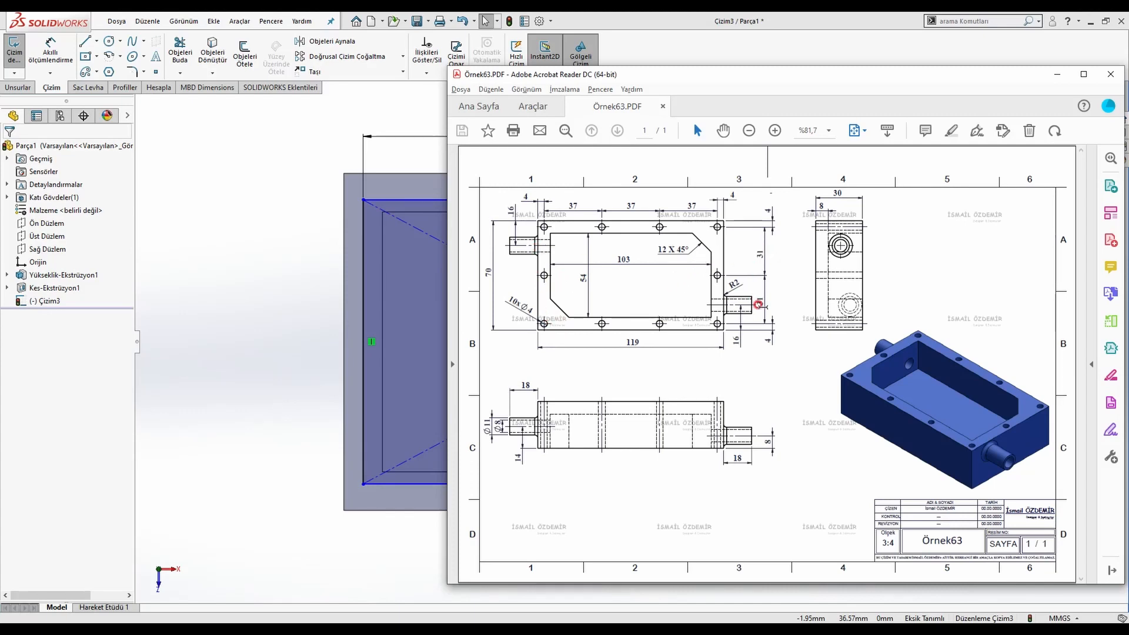
left_click(310, 219)
left_click(56, 57)
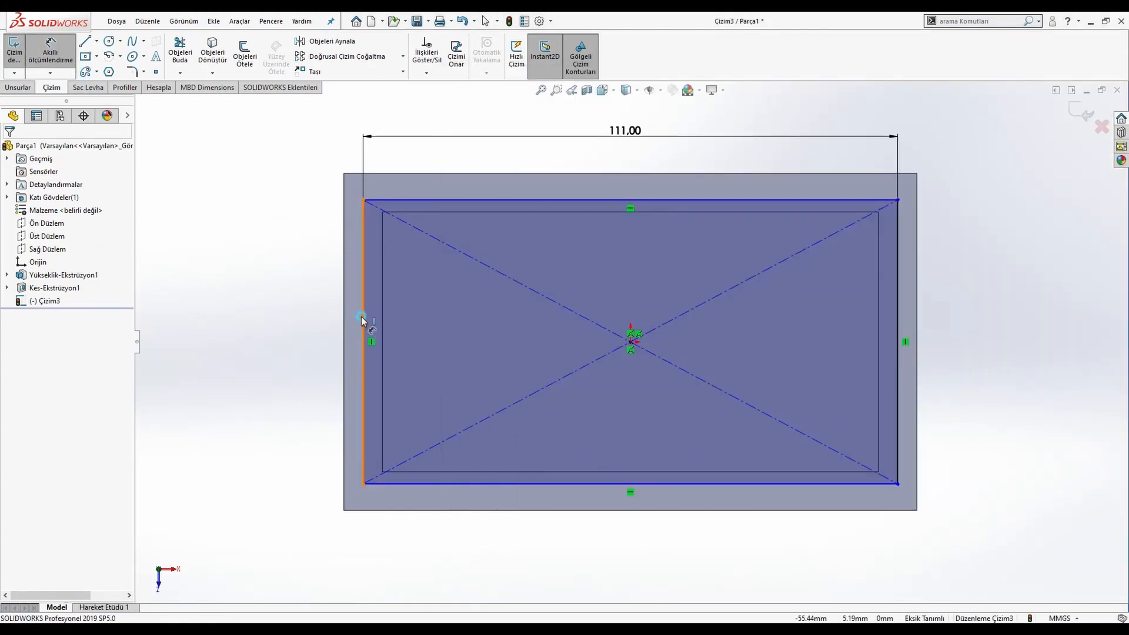
left_click(363, 321)
left_click(287, 322)
type("31*")
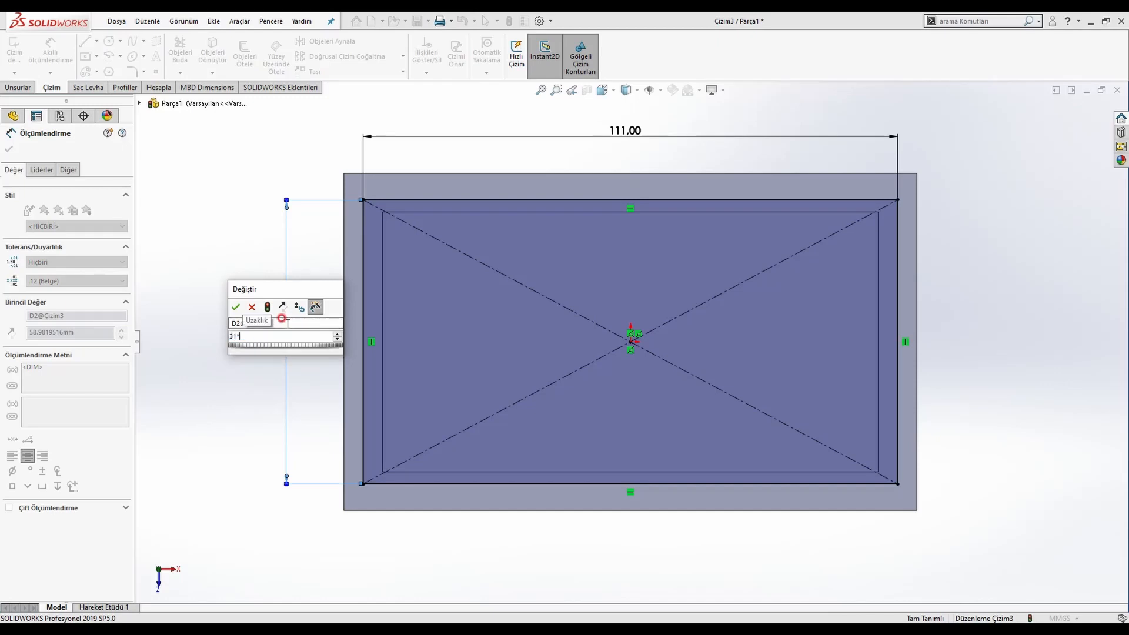
type("2")
key("Return")
key("Escape")
Convert the four sides of the 111 by 62 mm rectangle to construction lines
left_click(422, 301)
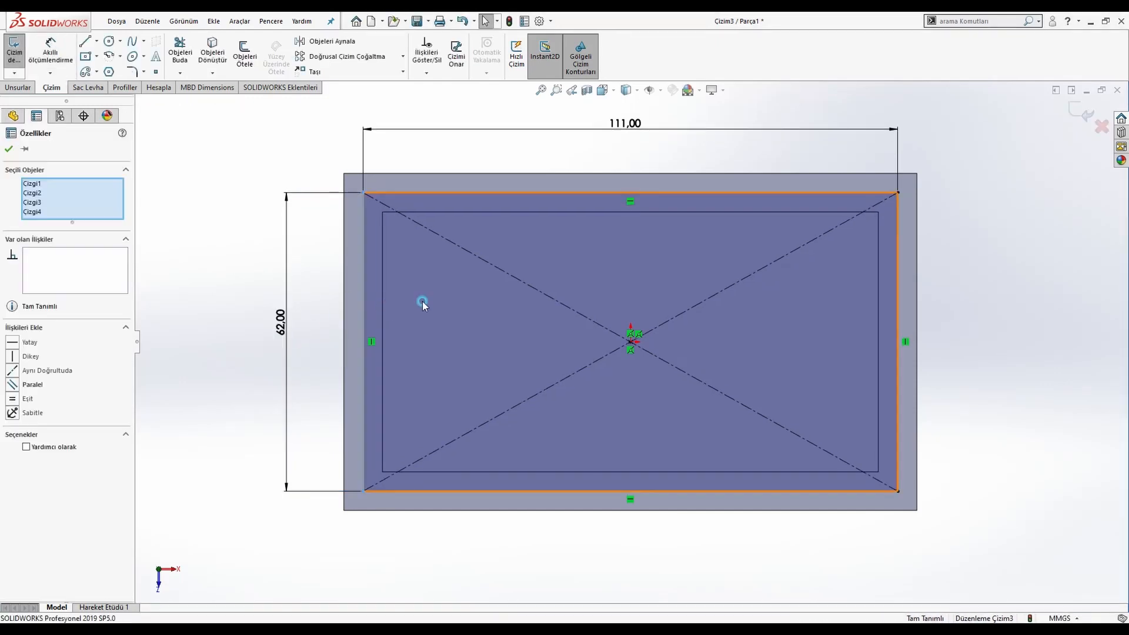
key("Escape")
key("alt+Tab")
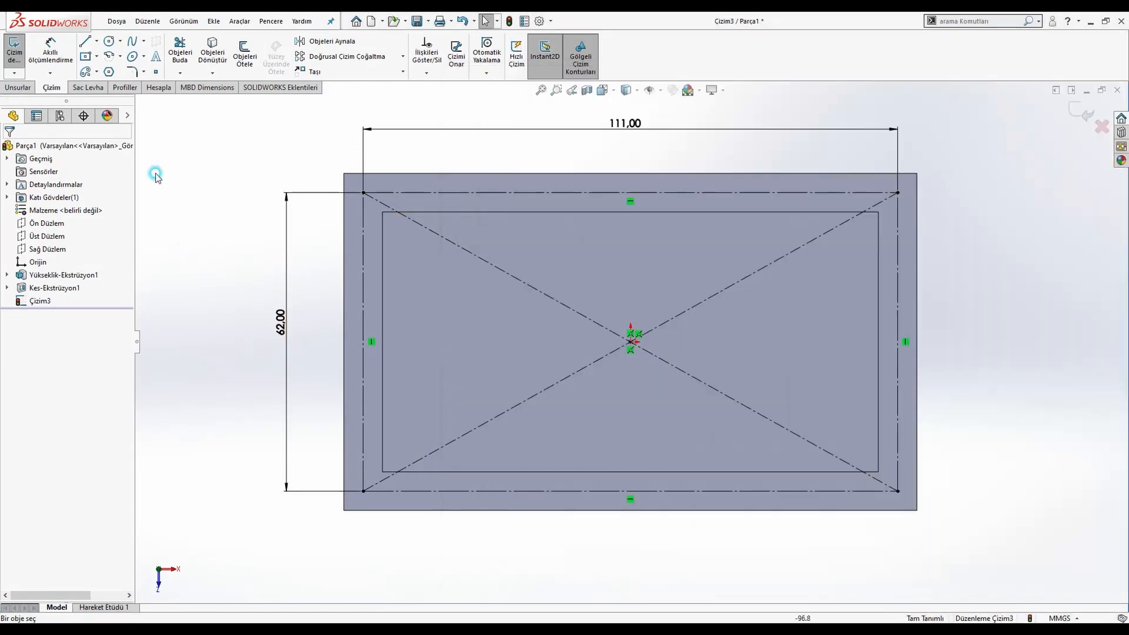
key("alt+Tab")
Sketch a circle centered on the construction rectangle's lower-left corner and set its diameter to 4 mm
left_click(110, 41)
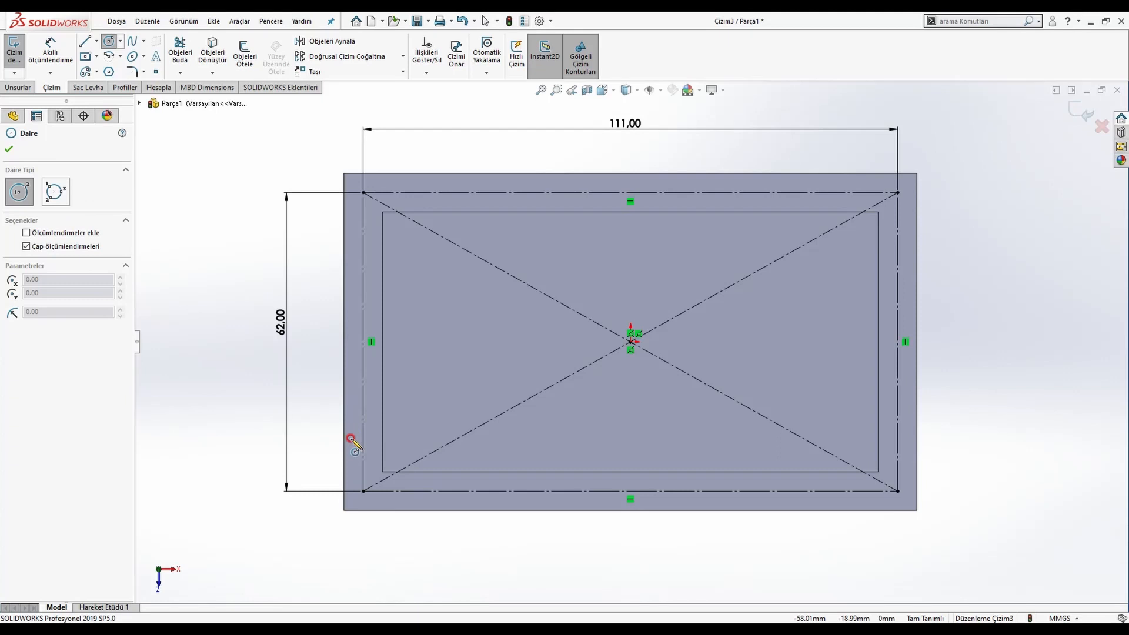
left_click(363, 491)
left_click(365, 535)
left_click(50, 52)
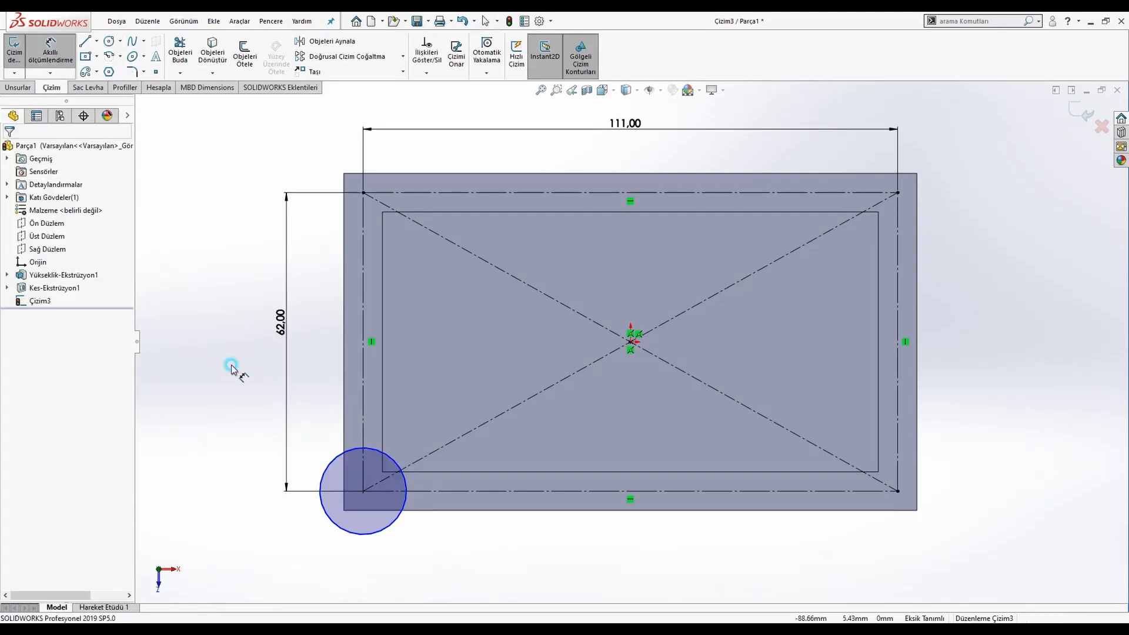
left_click(343, 526)
left_click(296, 568)
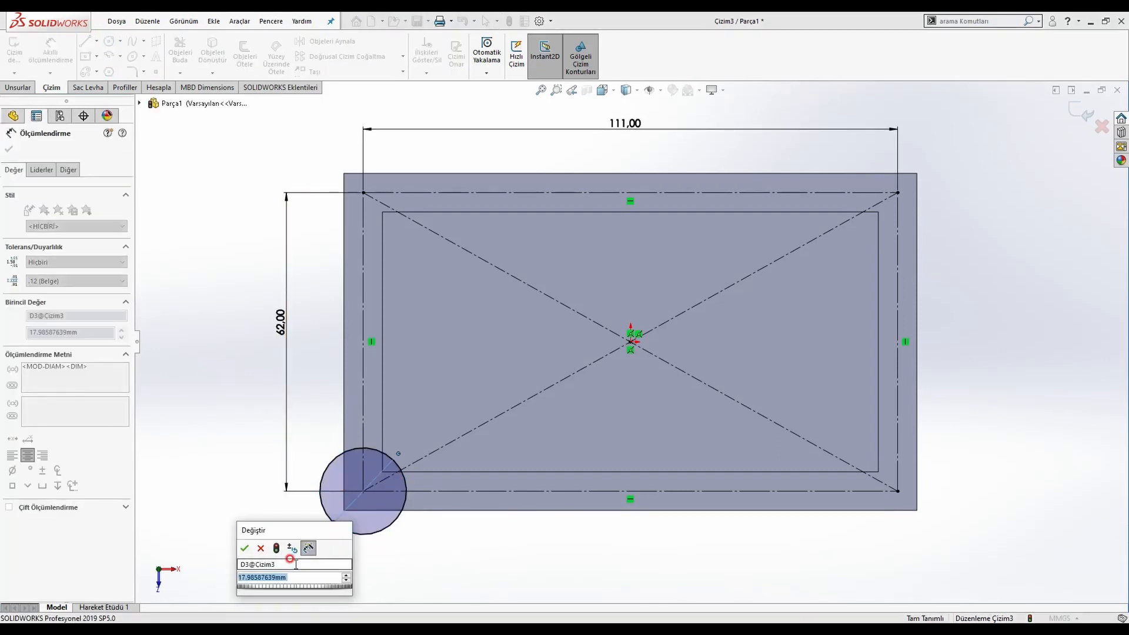
type("4")
key("Return")
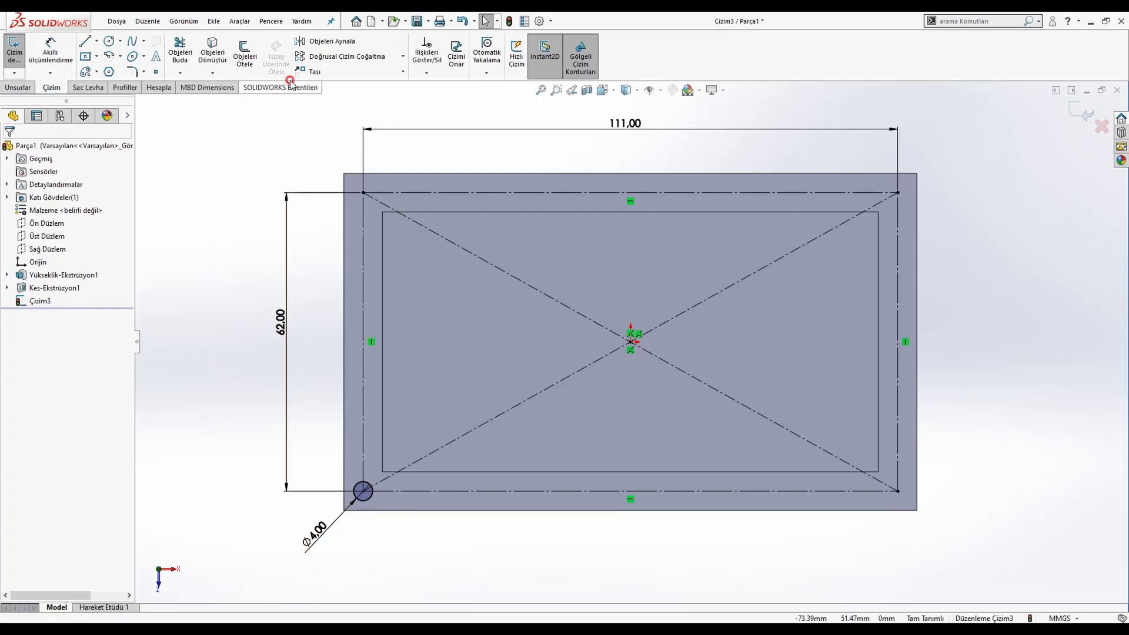
Set up a linear sketch pattern of the 4 mm circle with four instances spaced 30 mm along X
left_click(346, 56)
left_click(366, 493)
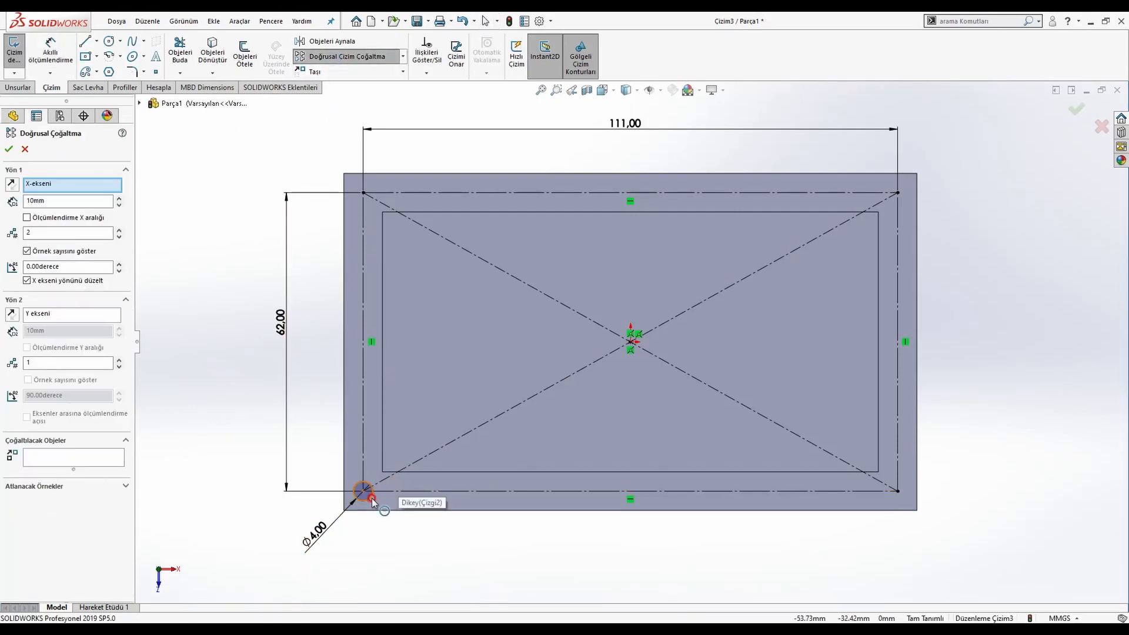
left_click(120, 230)
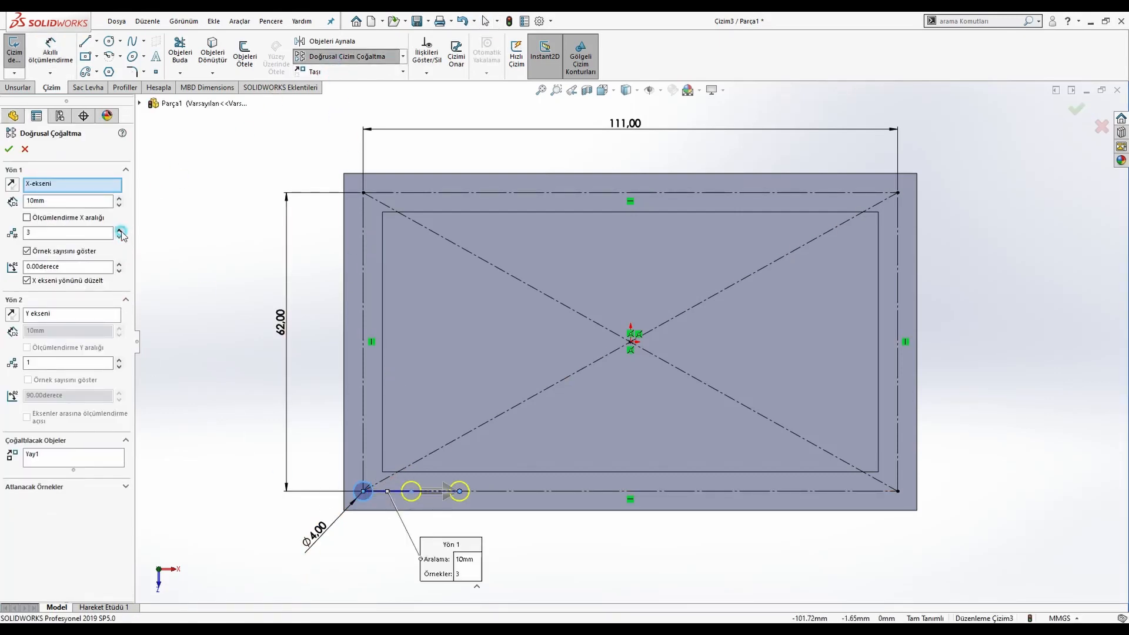
key("alt+Tab")
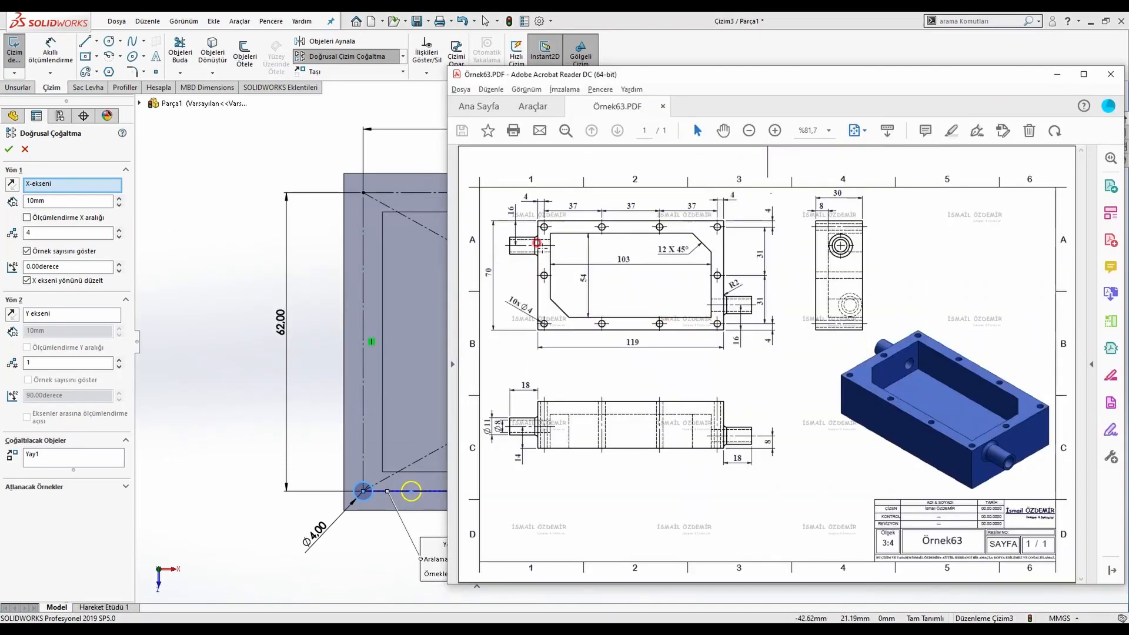
key("alt+Tab")
left_click(119, 198)
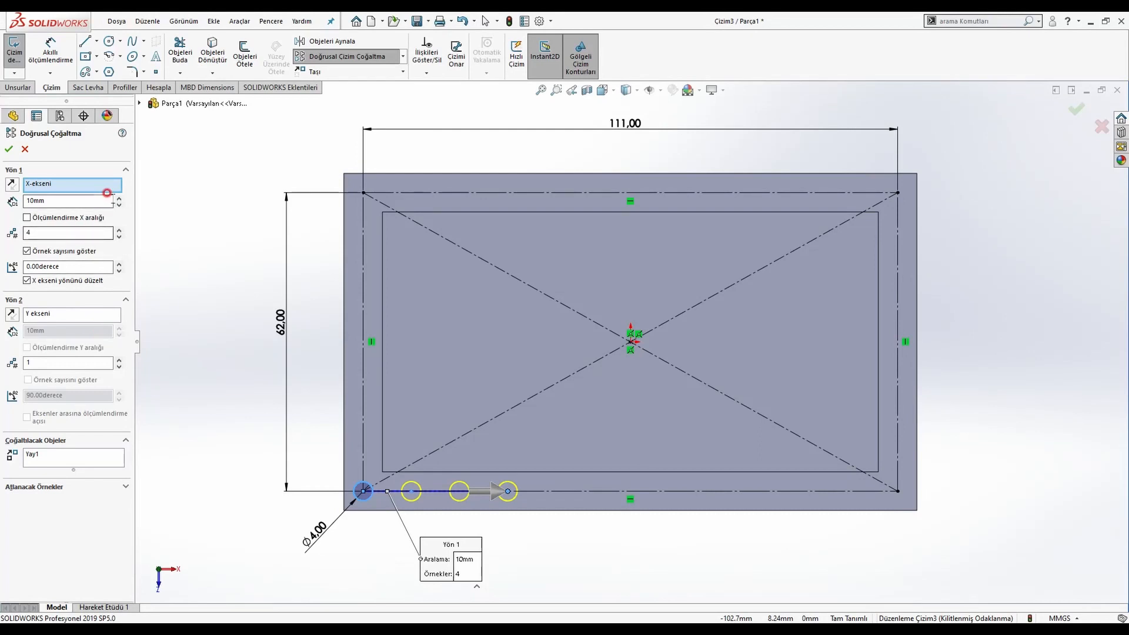
left_click(119, 198)
left_click(119, 198)
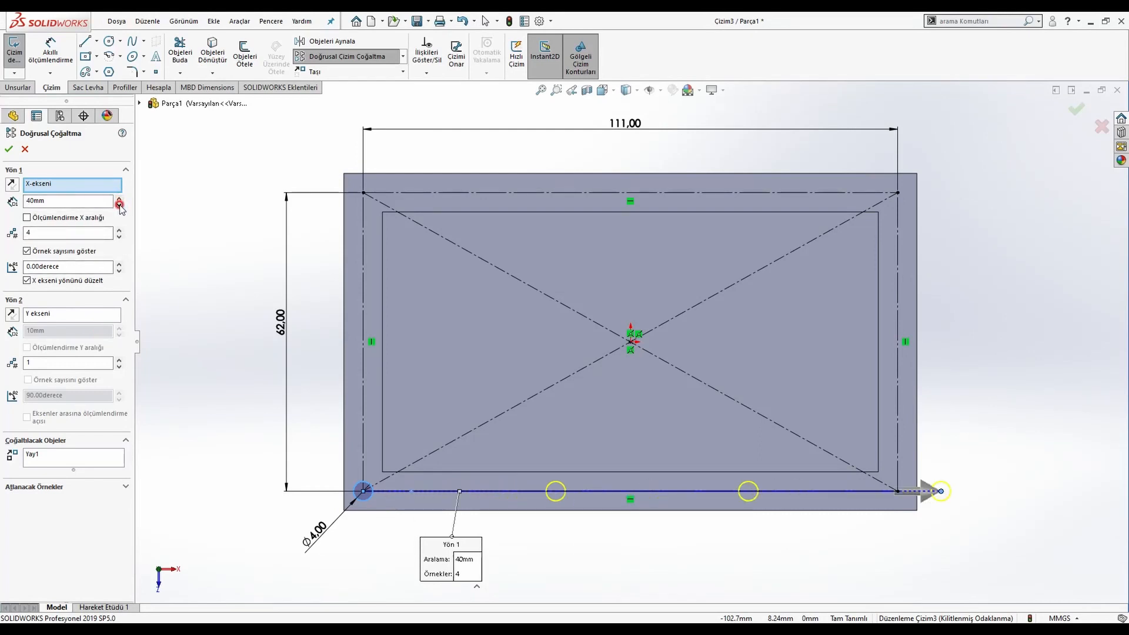
left_click(119, 205)
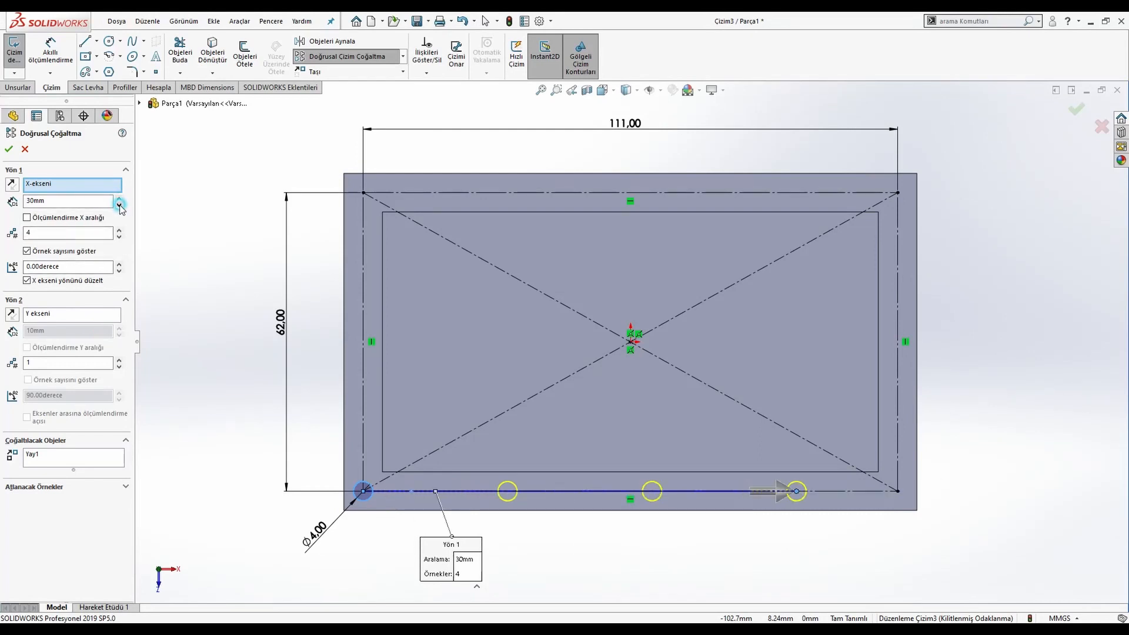
Add a second pattern direction along Y with three instances spaced 30 mm
left_click(119, 360)
left_click(120, 360)
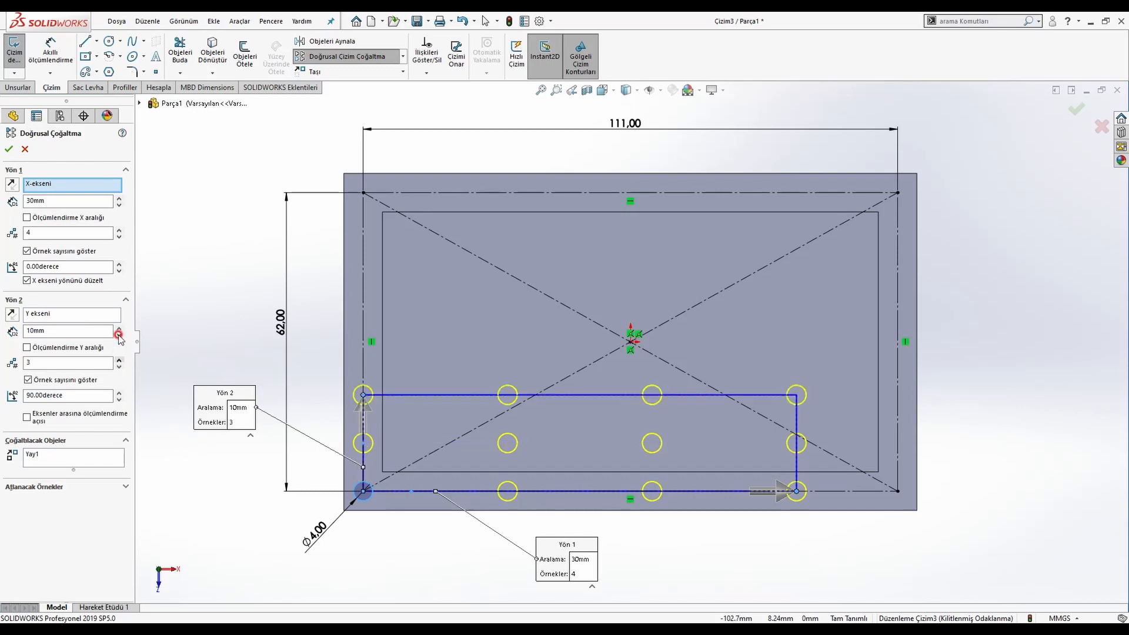
left_click(120, 328)
left_click(120, 327)
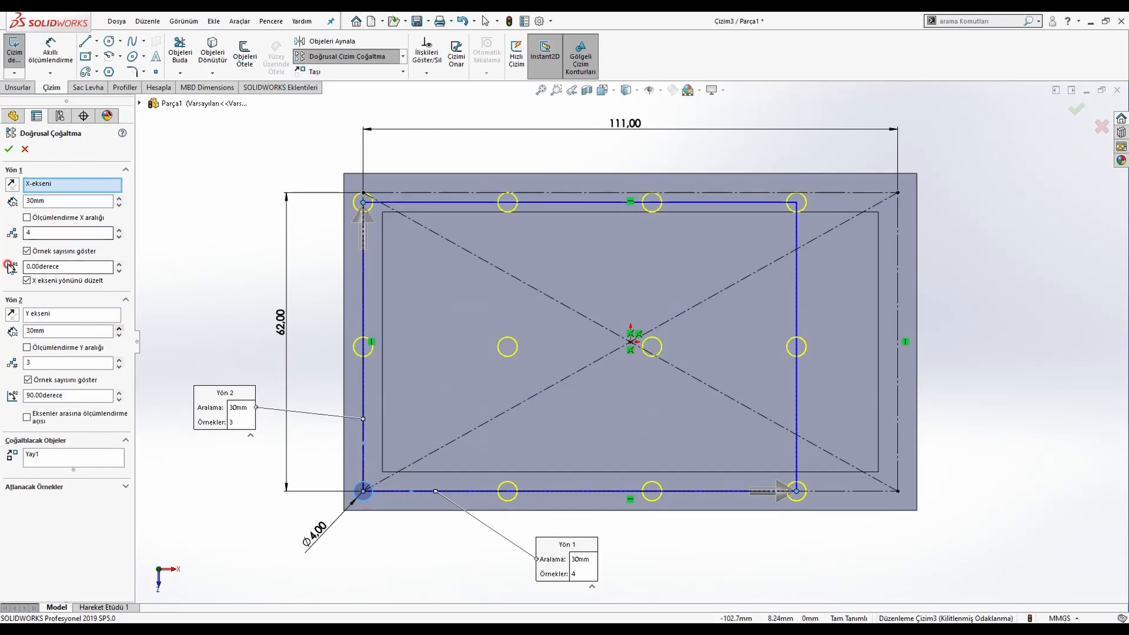
Skip the two interior instances (2,2) and (3,2) and create the circle pattern
left_click(61, 462)
left_click(59, 484)
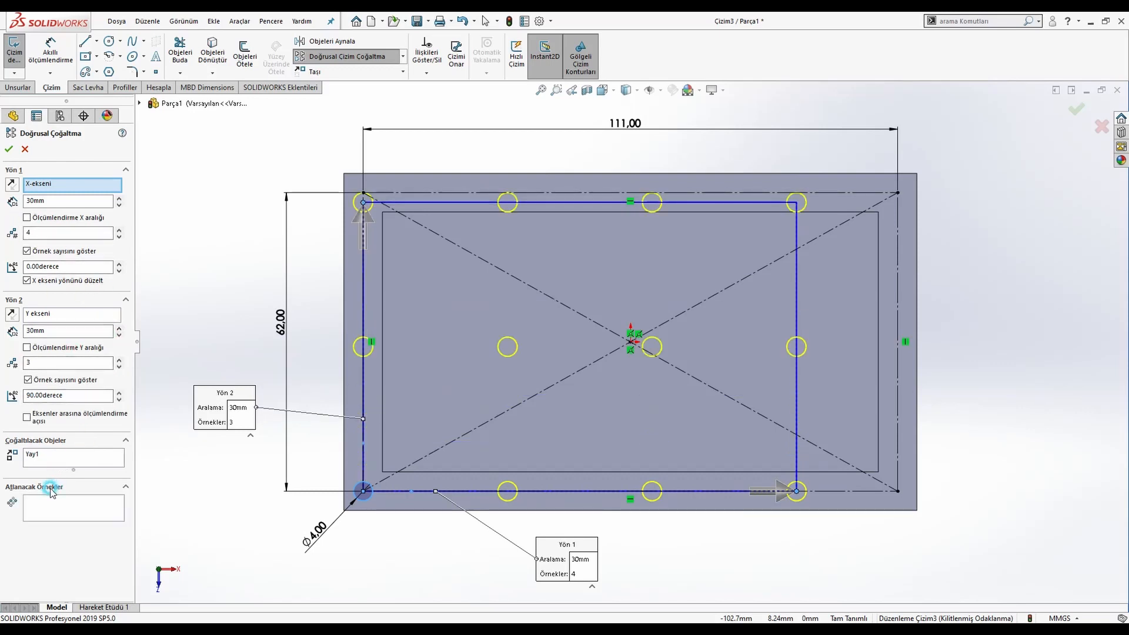
left_click(508, 347)
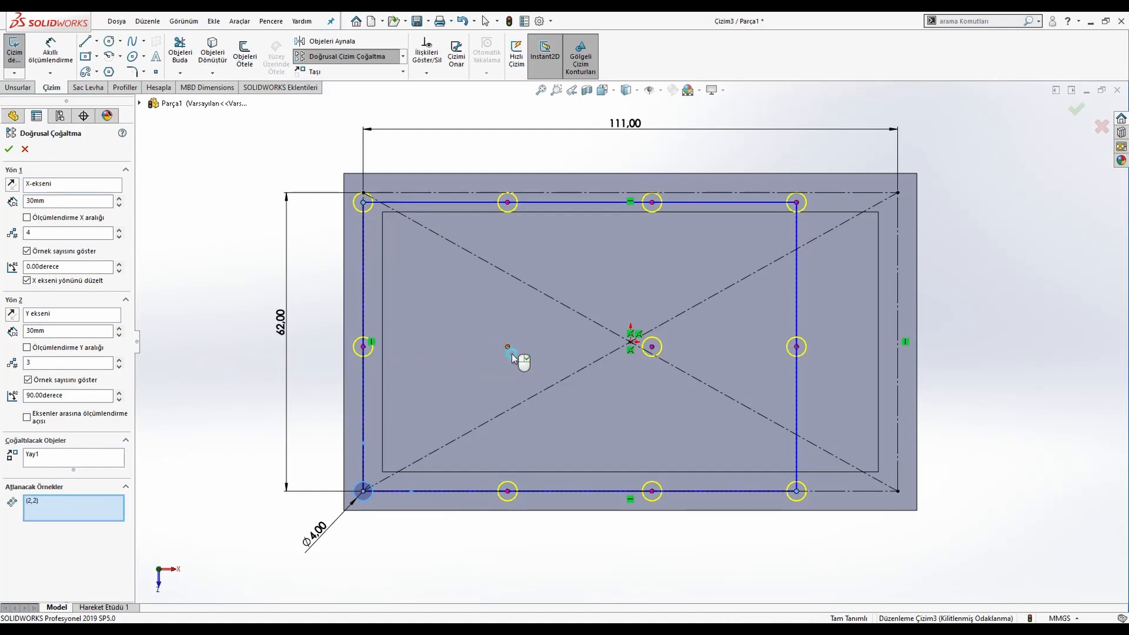
left_click(652, 347)
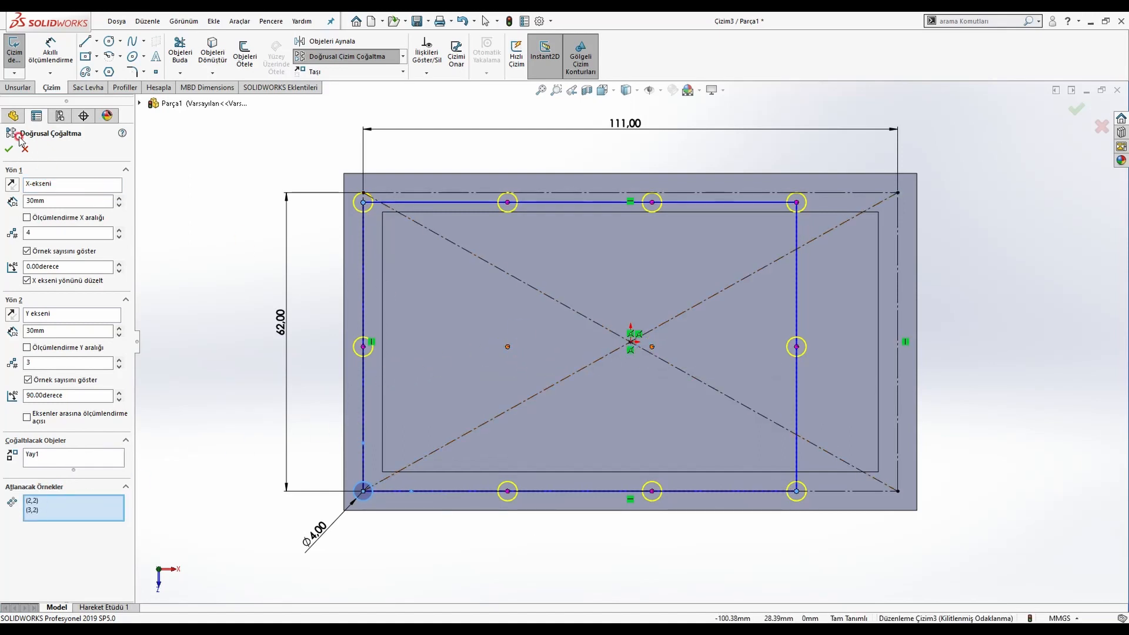
left_click(7, 151)
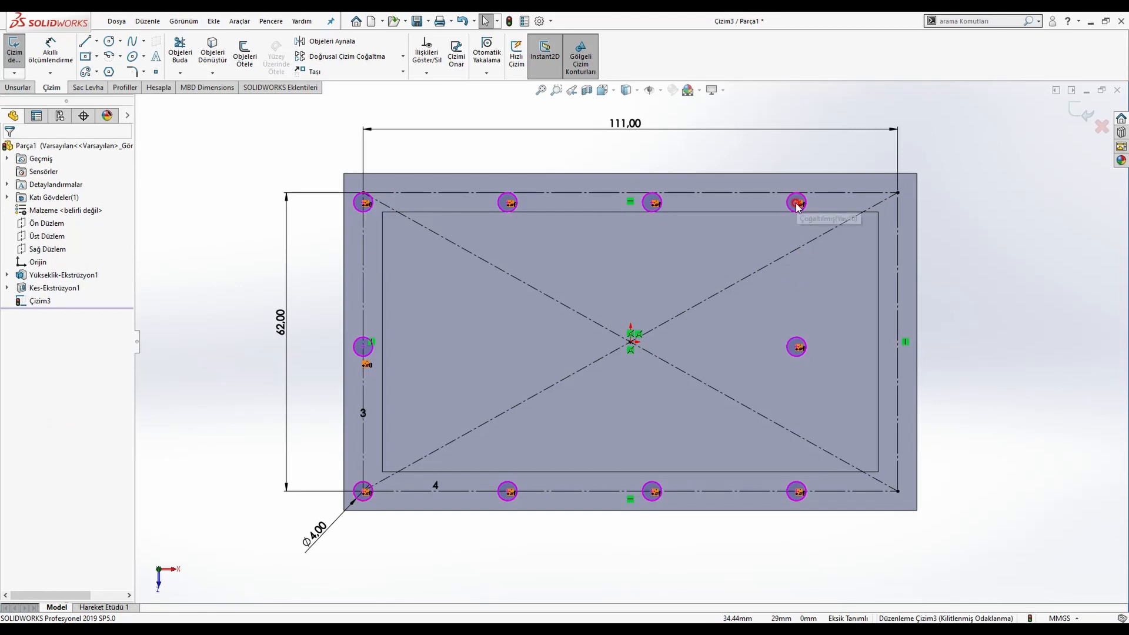
Snap the centers of the pattern's lower-right and upper-right circles onto the matching corners of the construction rectangle
scroll(814, 494, "down", 3)
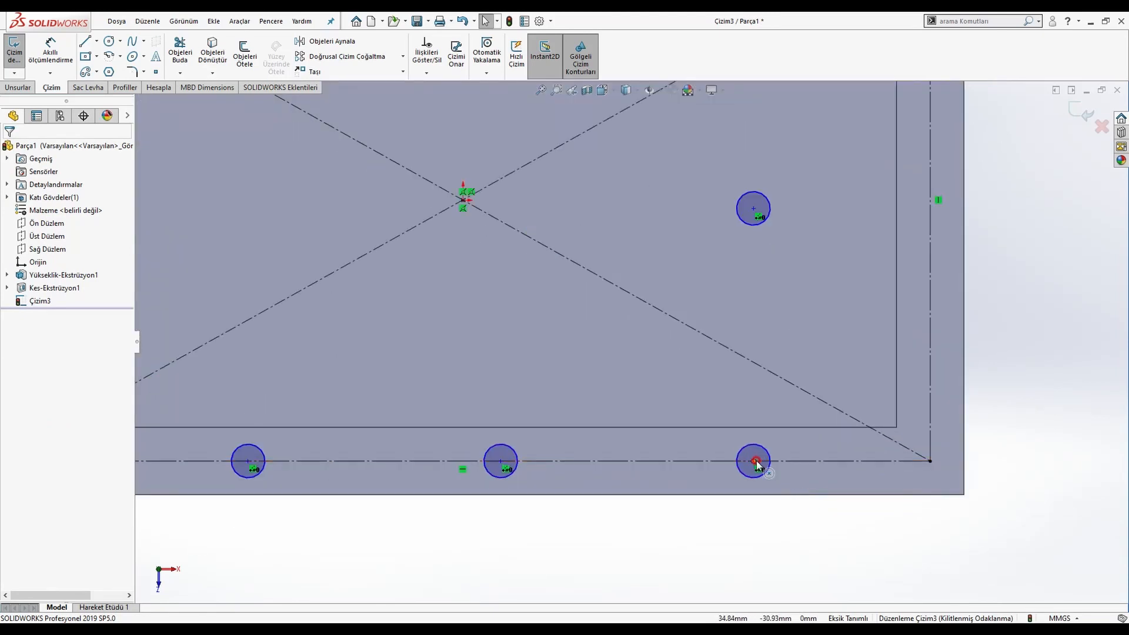
left_click(792, 464)
left_click_drag(792, 462, 931, 461)
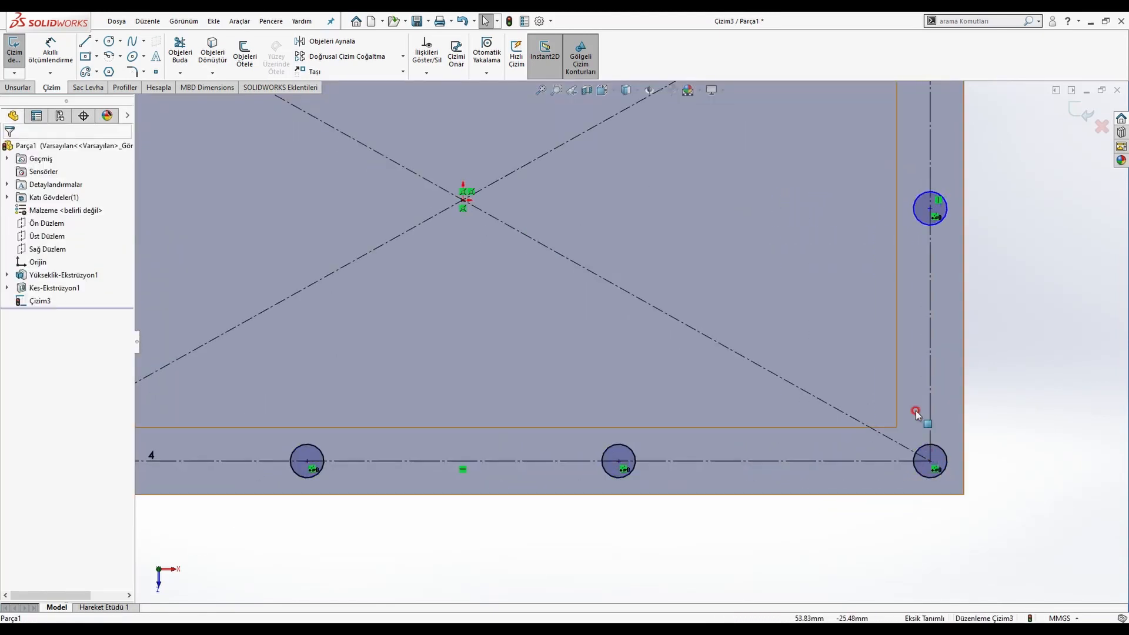
scroll(841, 239, "up", 4)
scroll(691, 215, "down", 5)
left_click(686, 222)
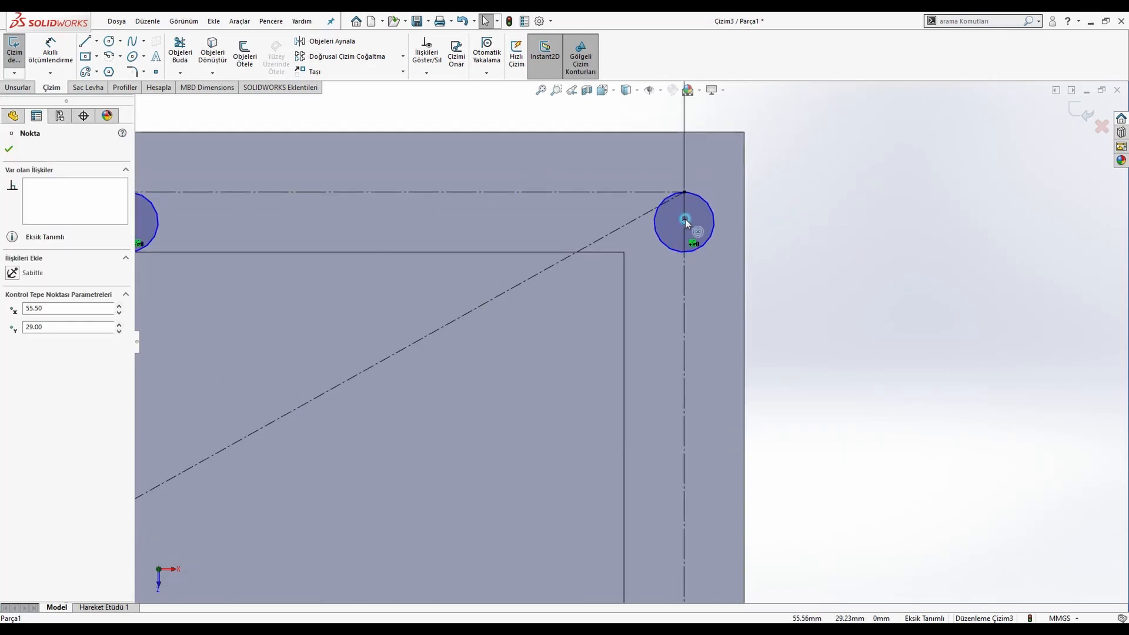
left_click_drag(686, 221, 684, 193)
scroll(589, 288, "up", 5)
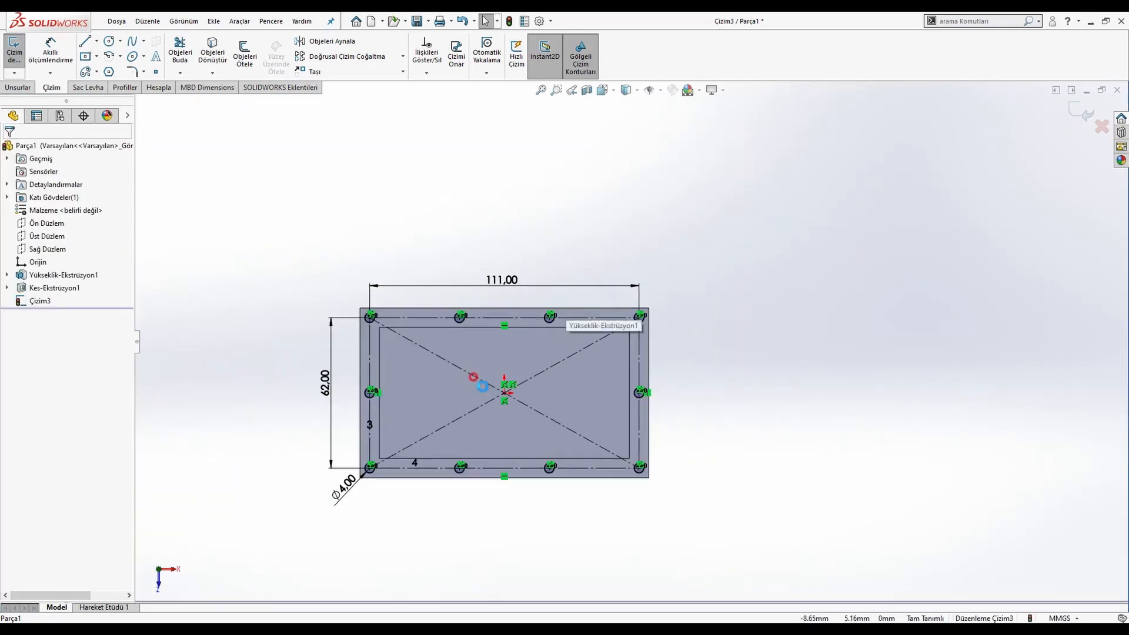
mouse_move(453, 399)
middle_mouse_down()
mouse_move(453, 303)
mouse_move(435, 276)
middle_mouse_up()
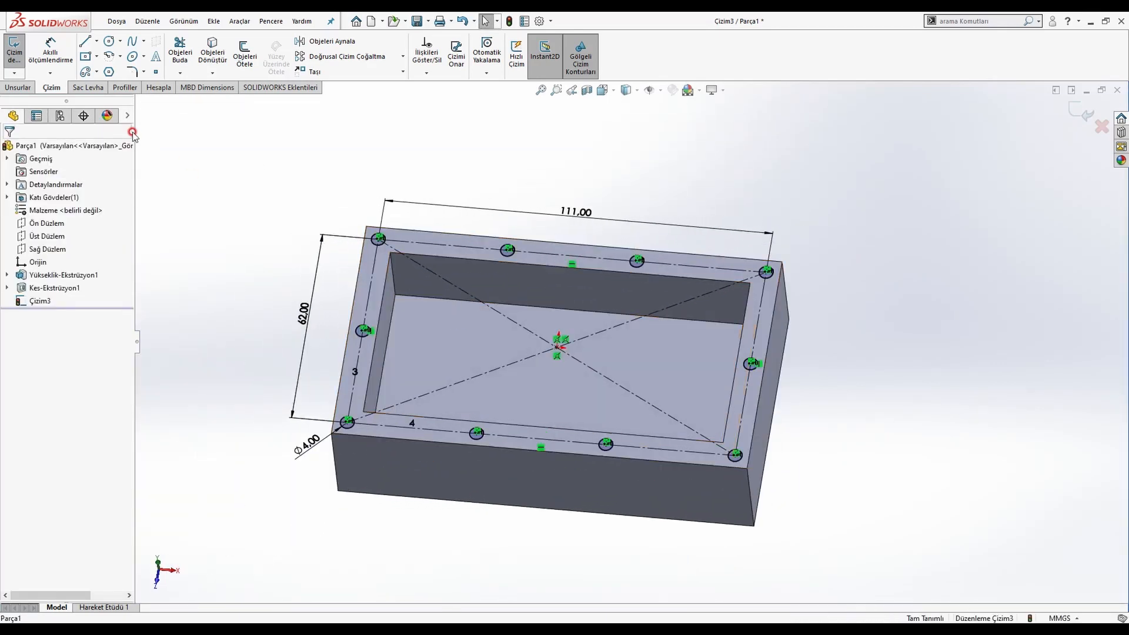
Cut the ten 4 mm rim circles through the whole block with a Through All extruded cut
left_click(28, 88)
left_click(206, 54)
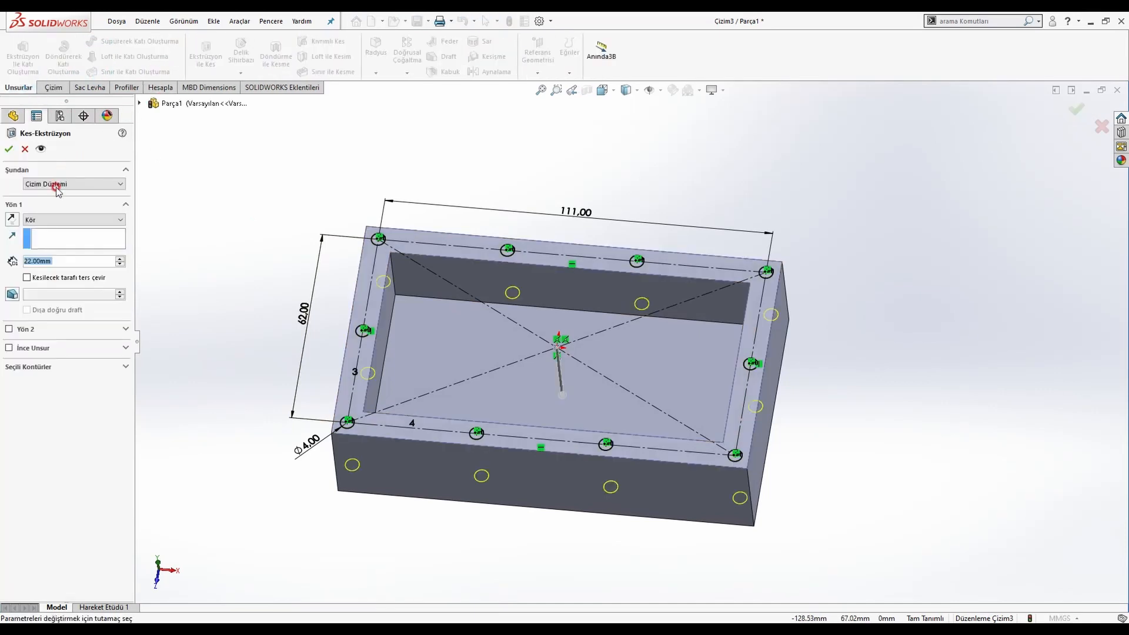
left_click(62, 221)
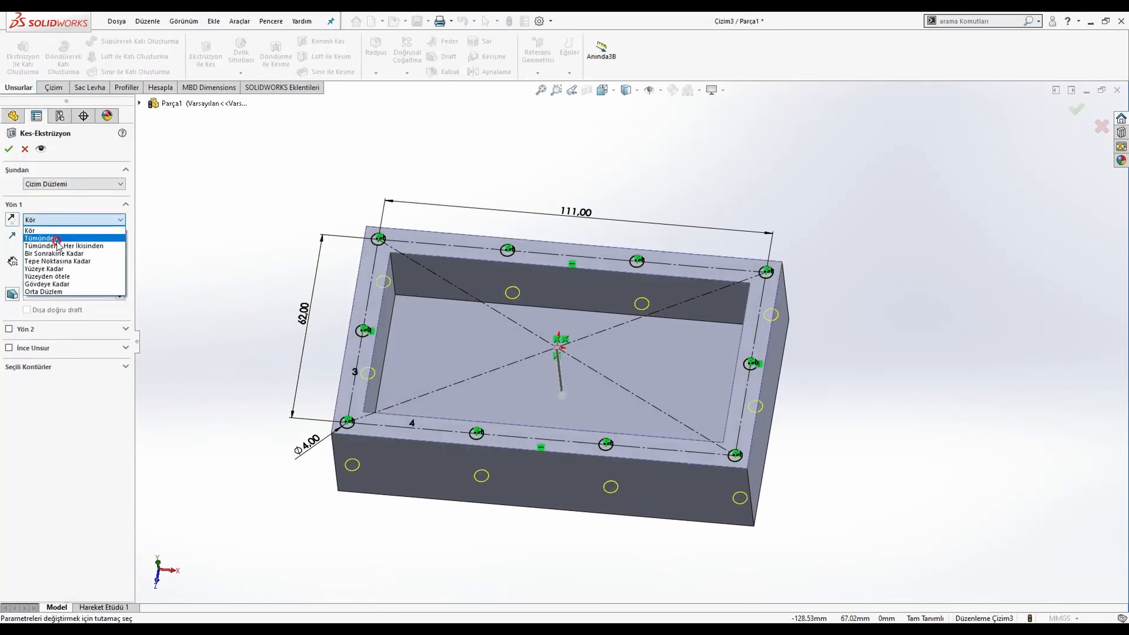
left_click(59, 246)
left_click(10, 150)
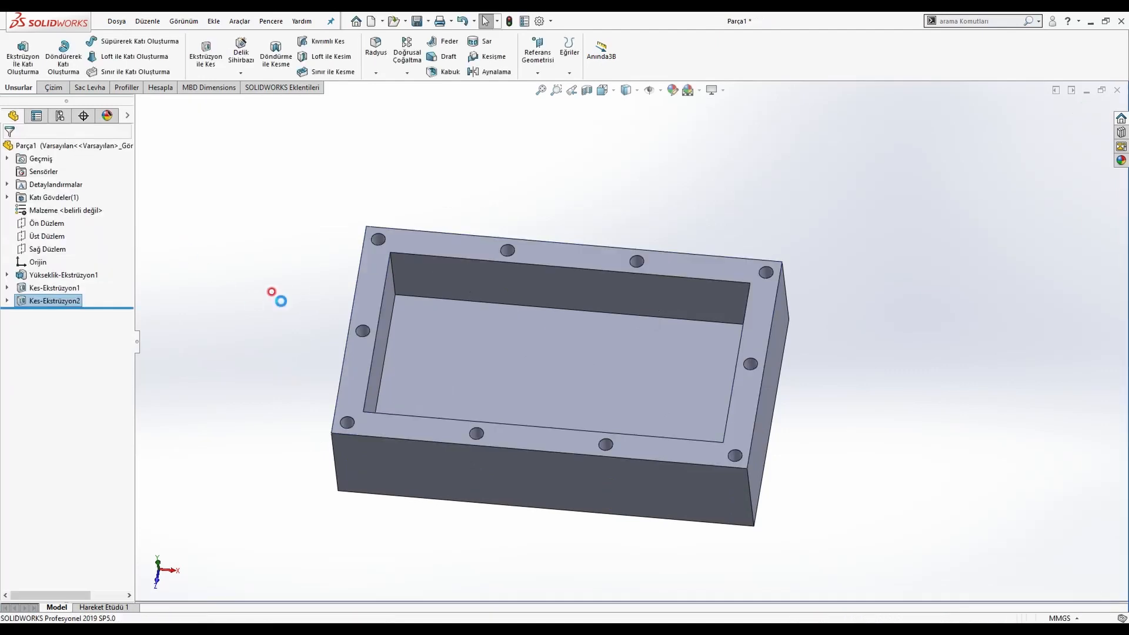
key("ctrl+5")
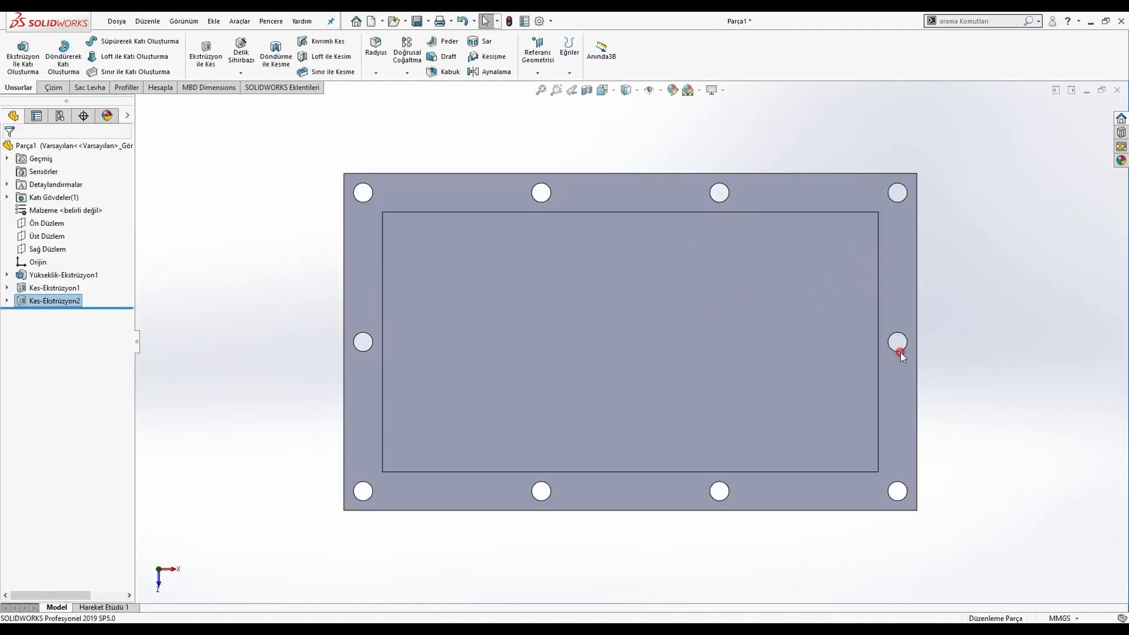
key("ctrl+7")
Check the Örnek63 drawing and sketch a circle about 7 mm in diameter on the block's +X short end face
key("alt+Tab")
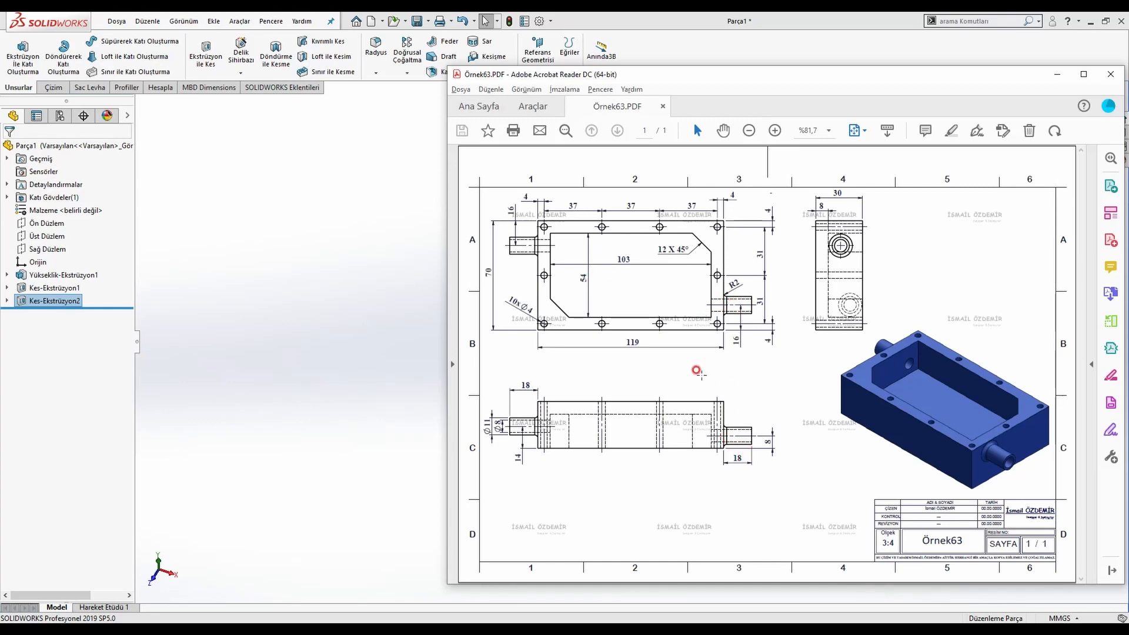
left_click(390, 325)
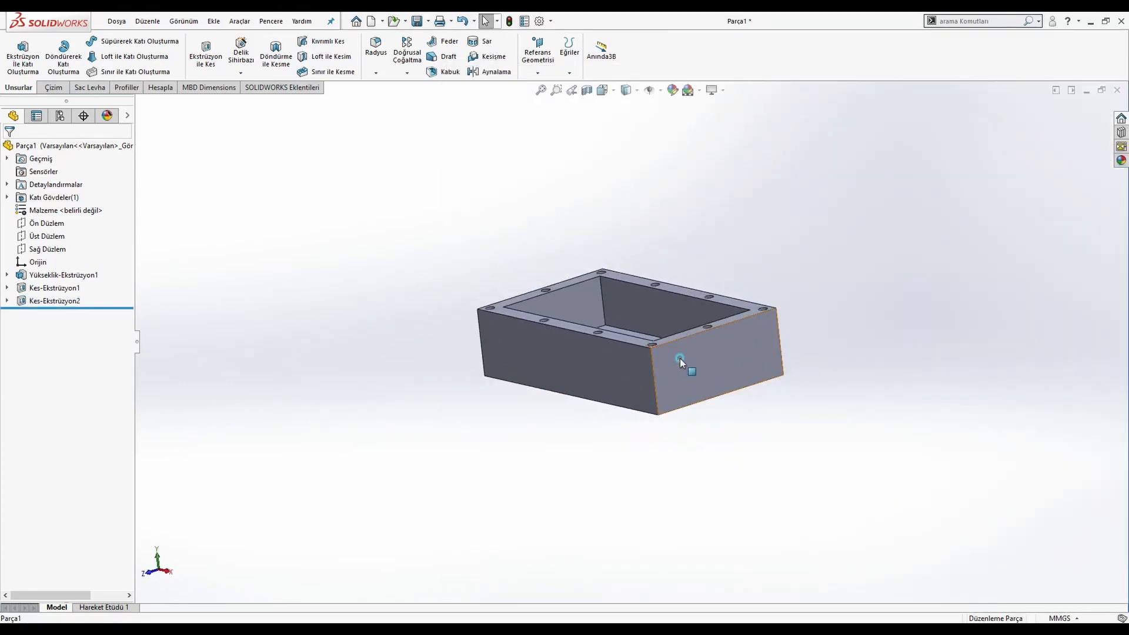
left_click(685, 374)
left_click(726, 326)
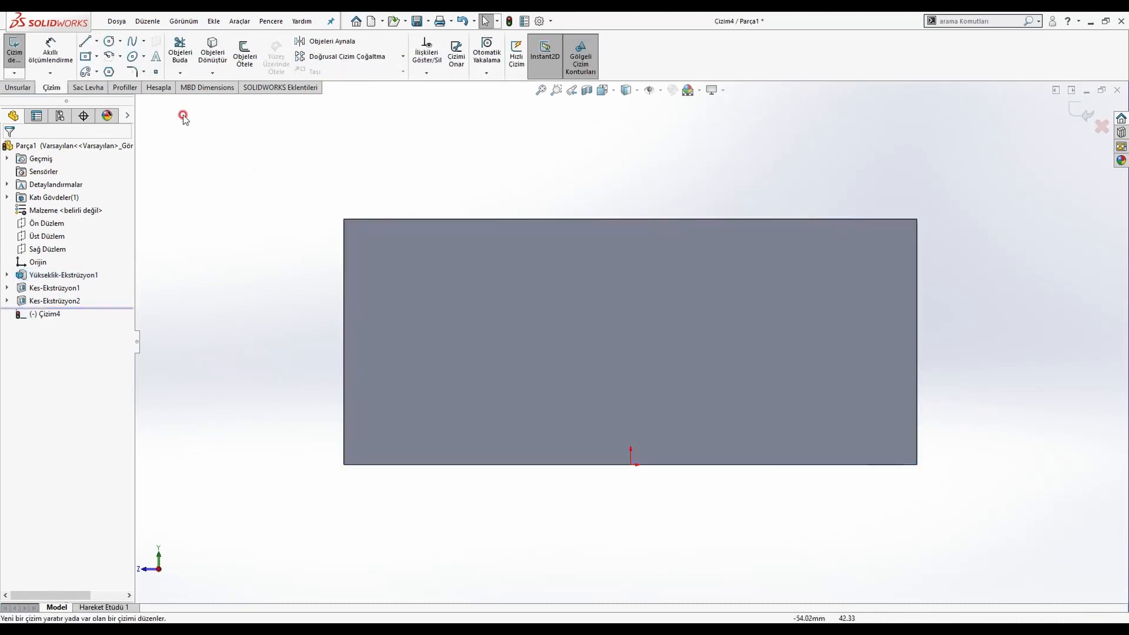
left_click(109, 41)
left_click(472, 307)
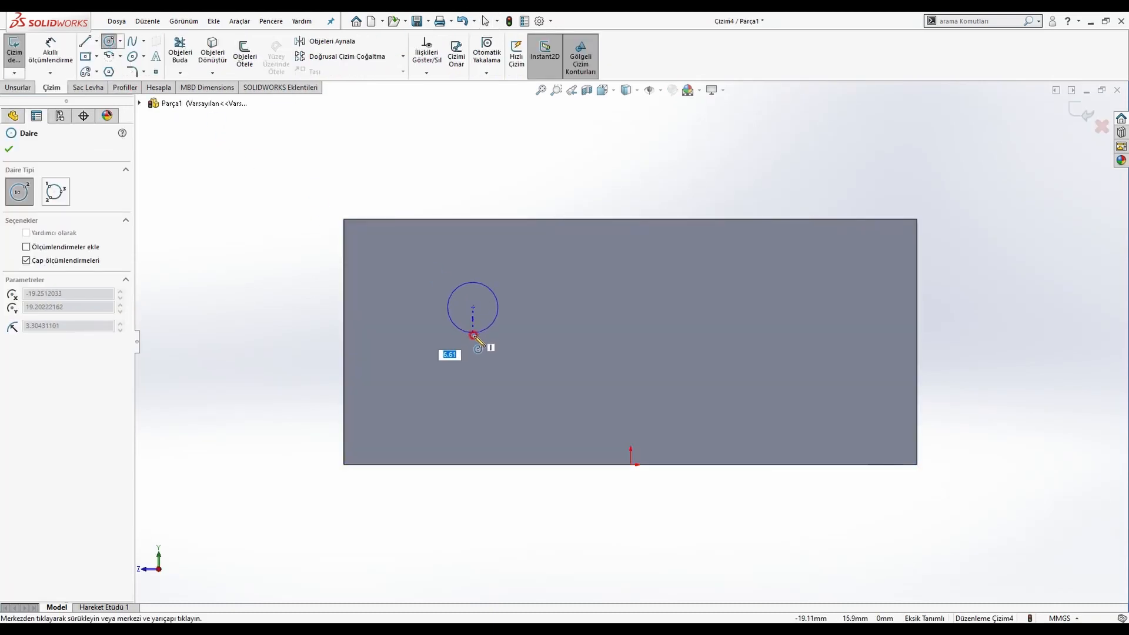
left_click(482, 330)
key("Escape")
Consult the drawing and dimension the end-face circle's diameter at 8 mm
key("alt+Tab")
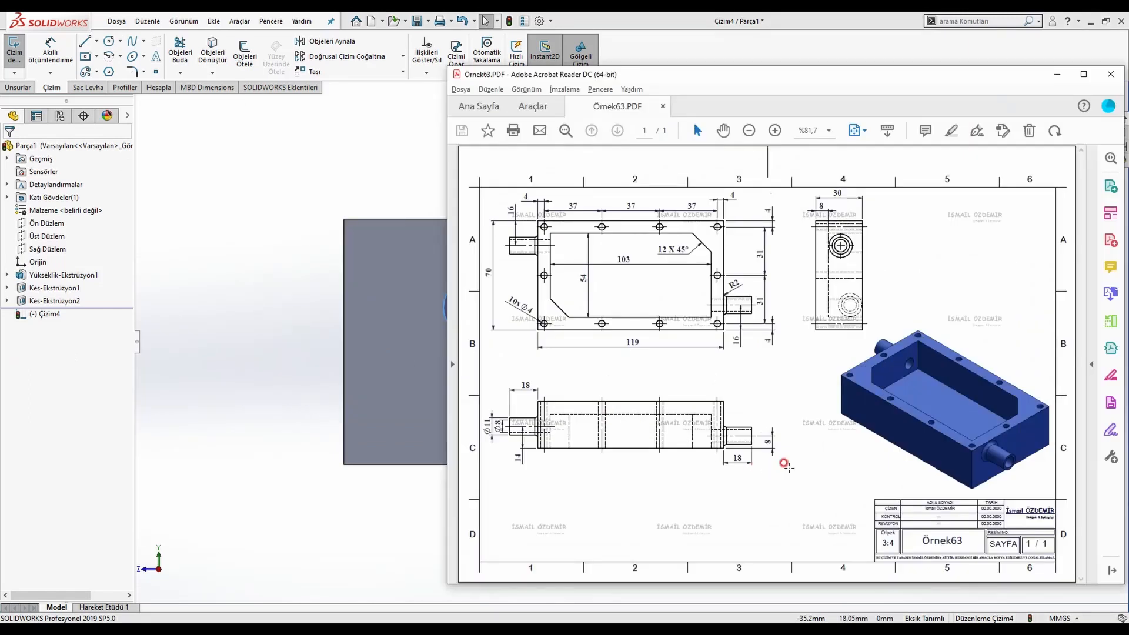
left_click(183, 310)
left_click(51, 52)
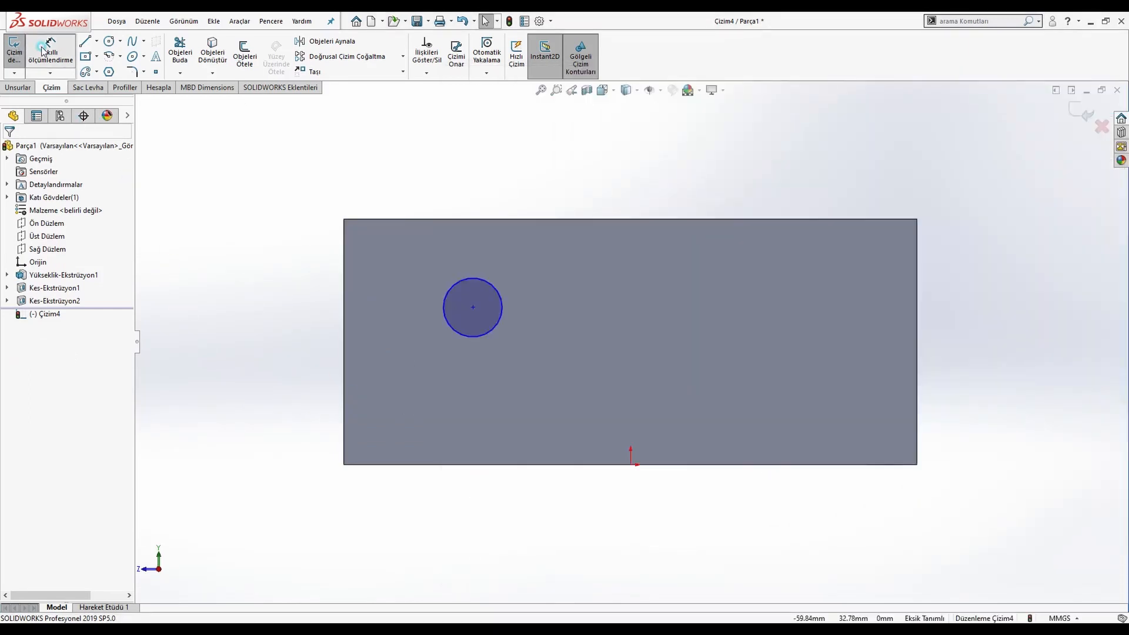
left_click(497, 297)
left_click(580, 182)
type("8")
key("Return")
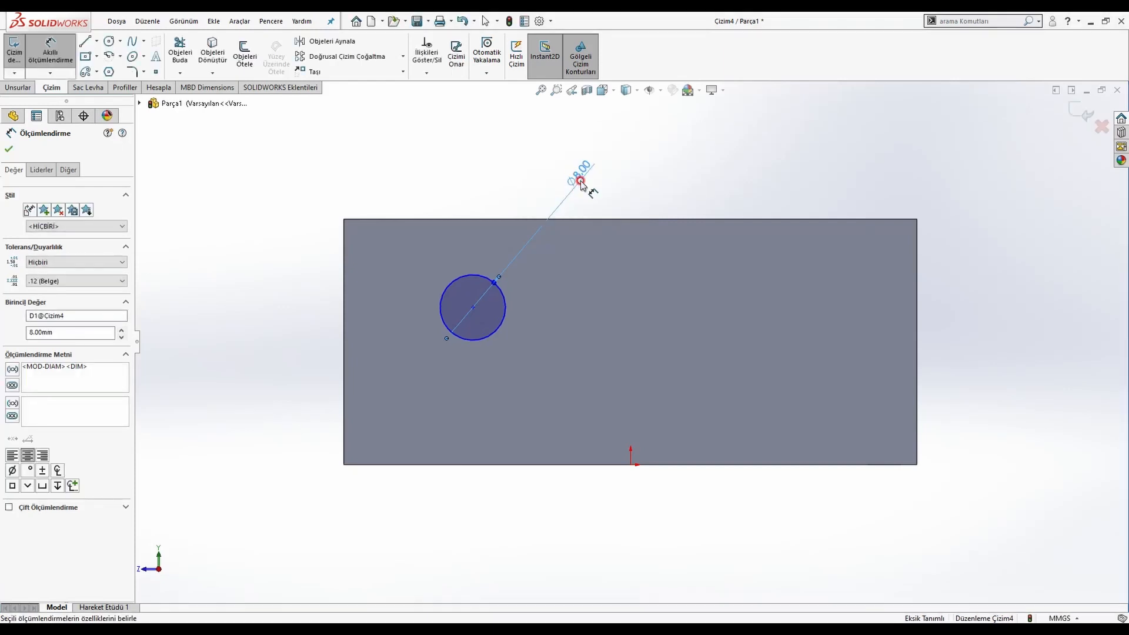
Recheck the drawing and dimension the circle's center 8 mm below the face's upper edge
key("alt+Tab")
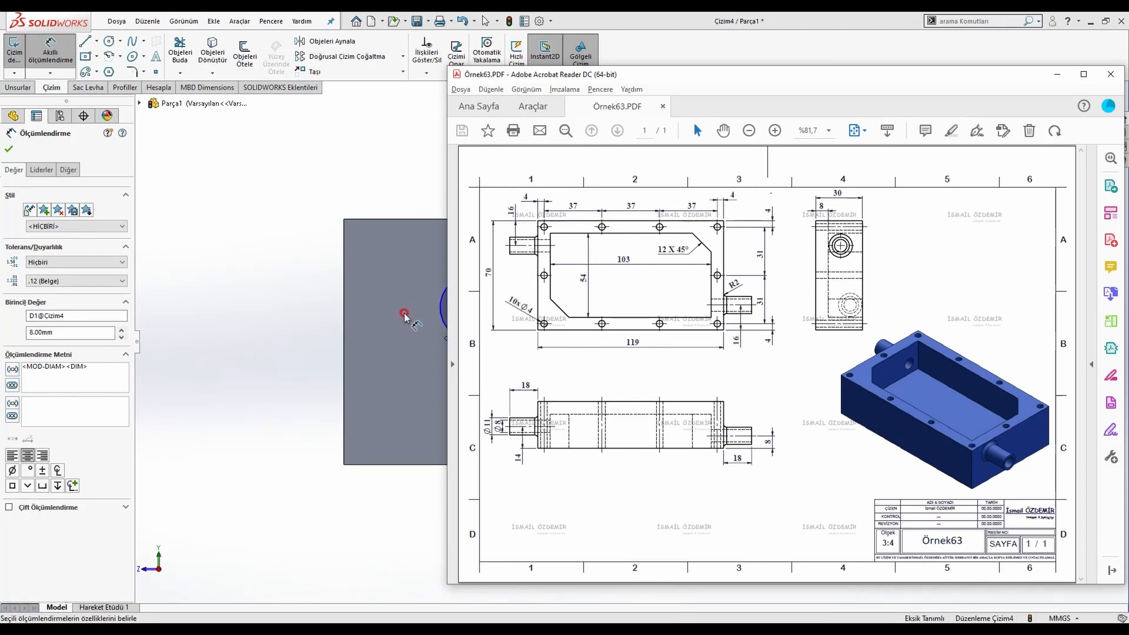
left_click(295, 271)
left_click(459, 279)
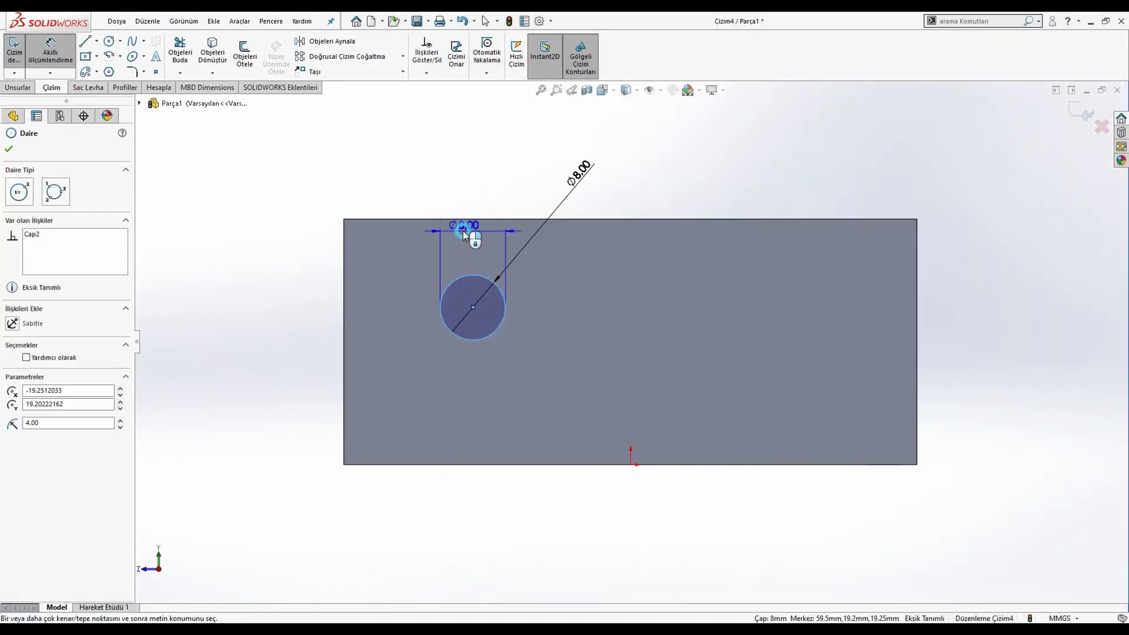
left_click(468, 219)
left_click(240, 269)
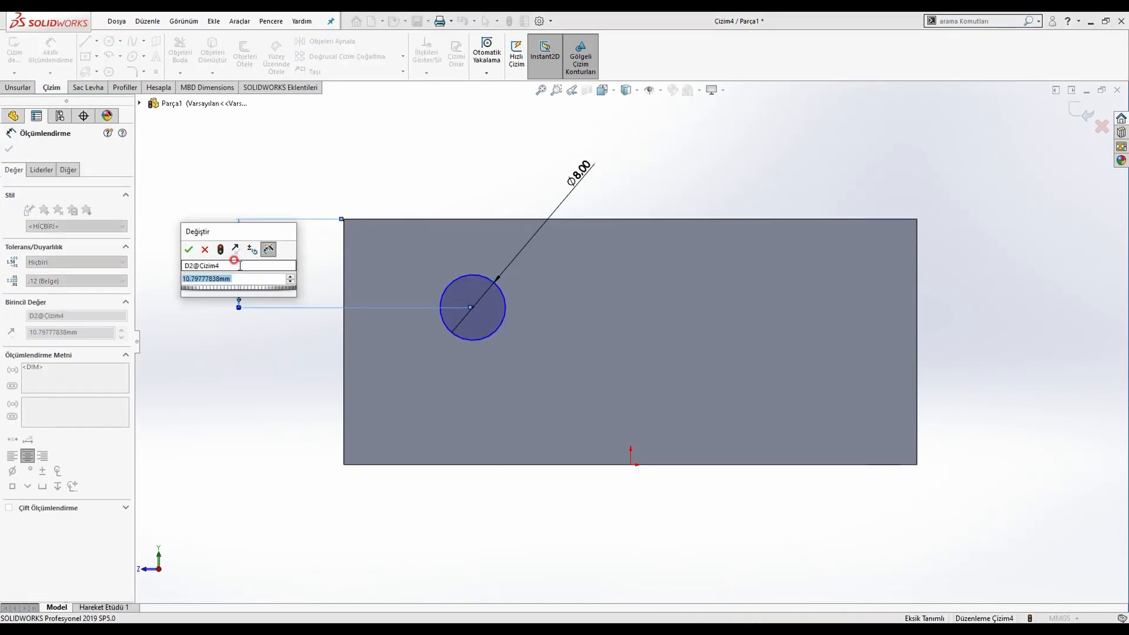
type("8")
key("Return")
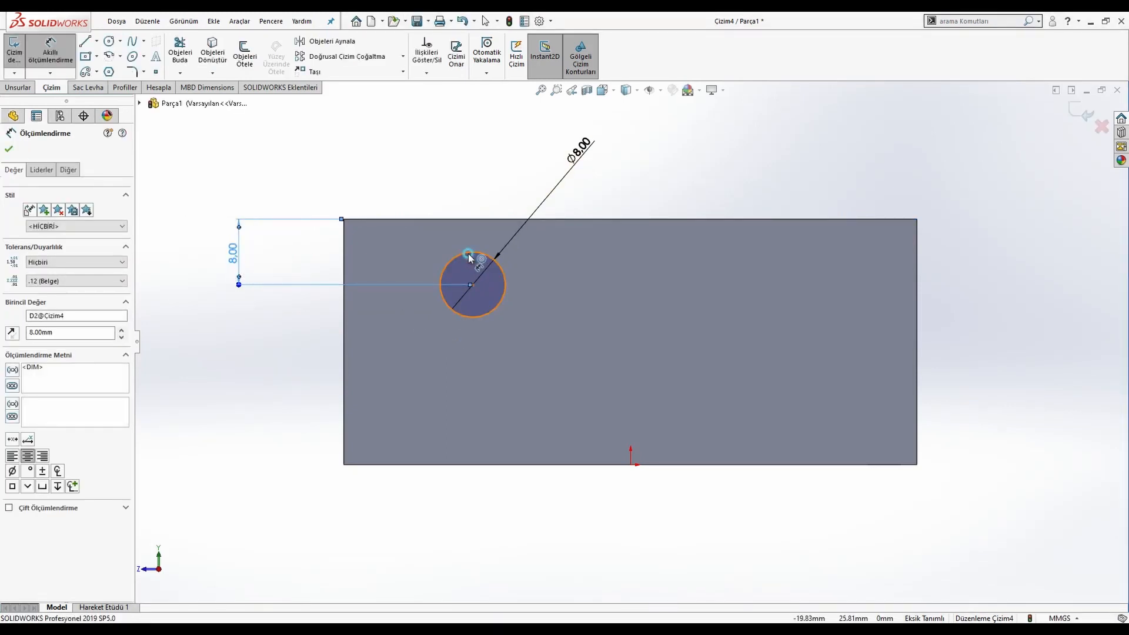
Dimension the circle's center 16 mm from the face's nearer vertical edge
left_click(468, 253)
left_click(348, 255)
left_click(410, 166)
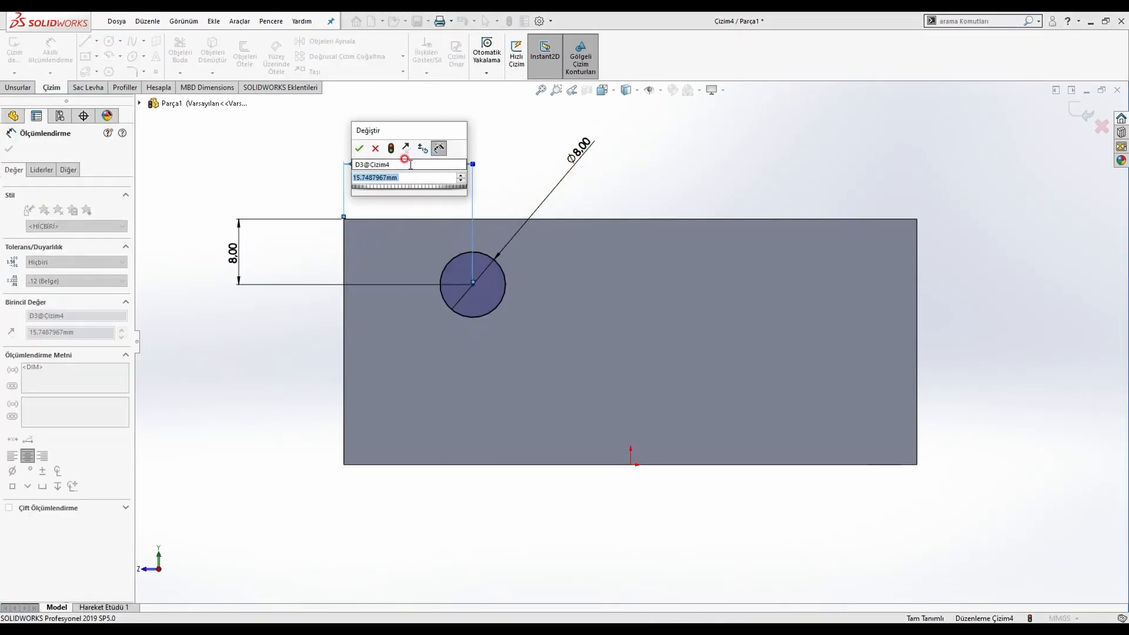
type("16")
key("Return")
key("Escape")
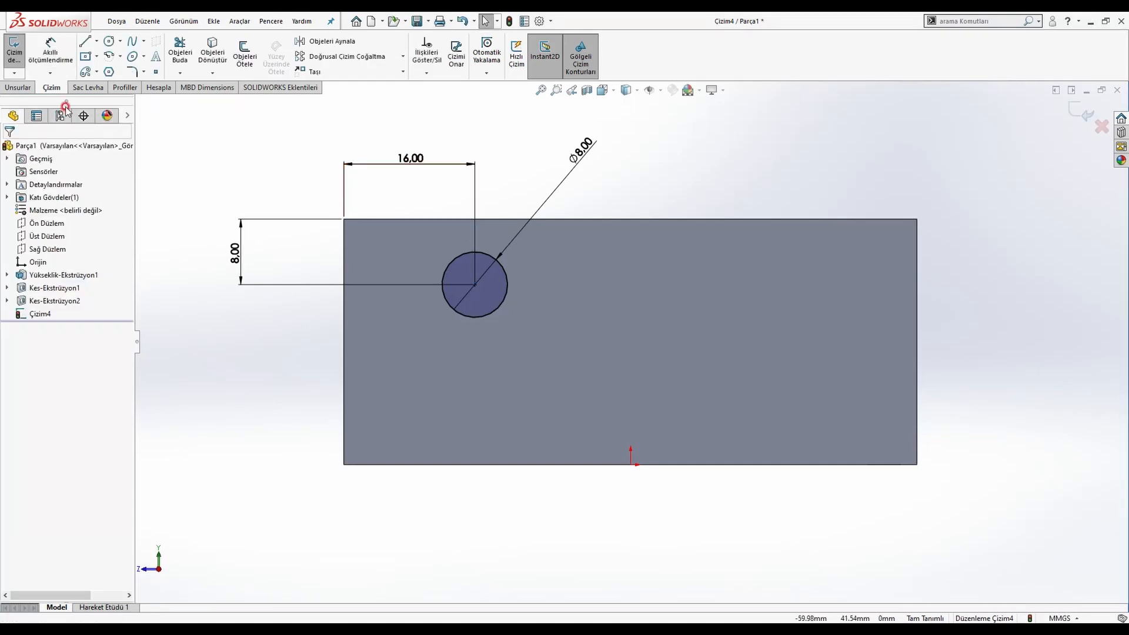
Cut the 8 mm circle through the end wall into the pocket with a 22 mm blind extruded cut
left_click(16, 89)
left_click(206, 56)
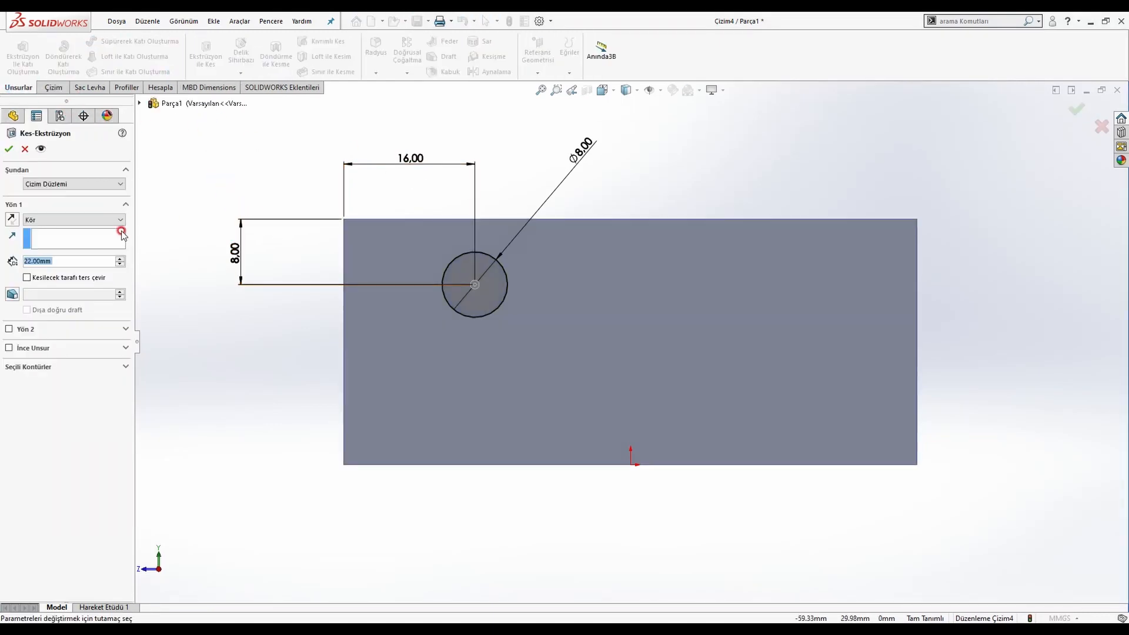
mouse_move(347, 231)
middle_mouse_down()
mouse_move(390, 350)
mouse_move(353, 377)
middle_mouse_up()
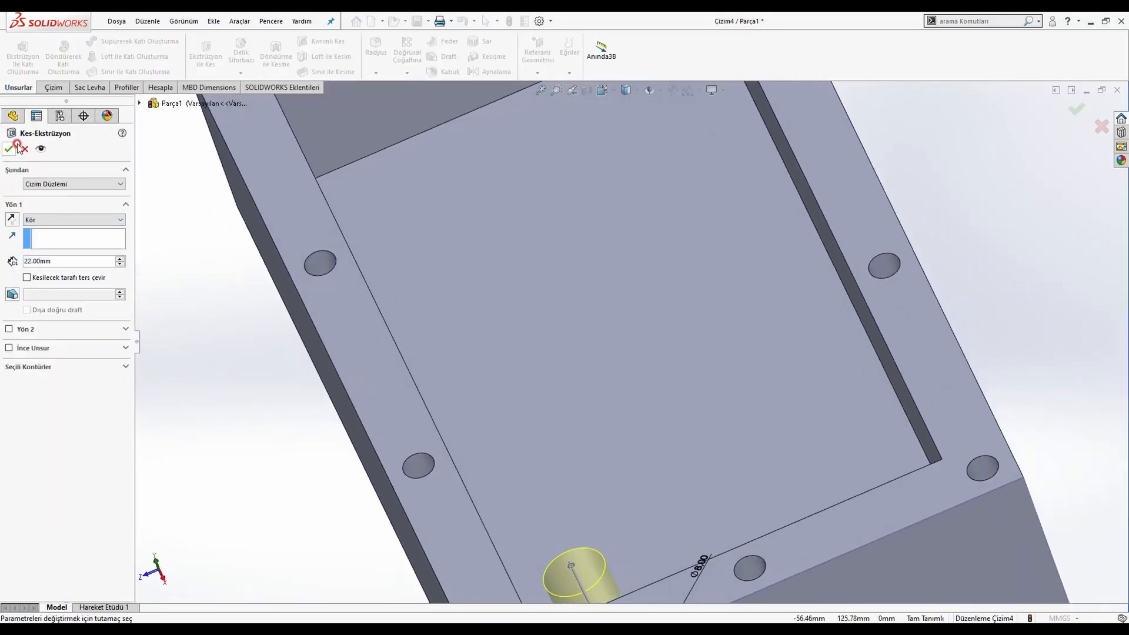
scroll(455, 379, "up", 6)
scroll(626, 459, "down", 4)
scroll(624, 450, "up", 2)
middle_click_drag(615, 426, 675, 485)
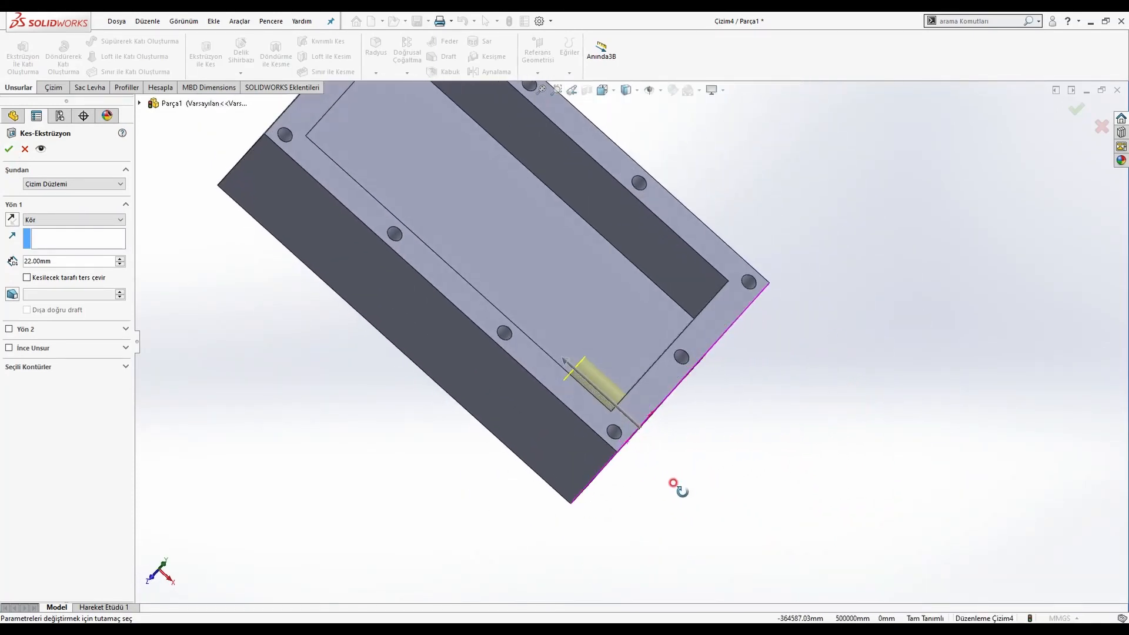
scroll(674, 486, "up", 1)
left_click(9, 149)
Start a sketch on the opposite short end face, consult the drawing, and draw a circle about 7 mm in diameter
mouse_move(600, 424)
middle_mouse_down()
mouse_move(608, 411)
mouse_move(517, 263)
mouse_move(533, 220)
mouse_move(711, 222)
middle_mouse_up()
left_click(293, 393)
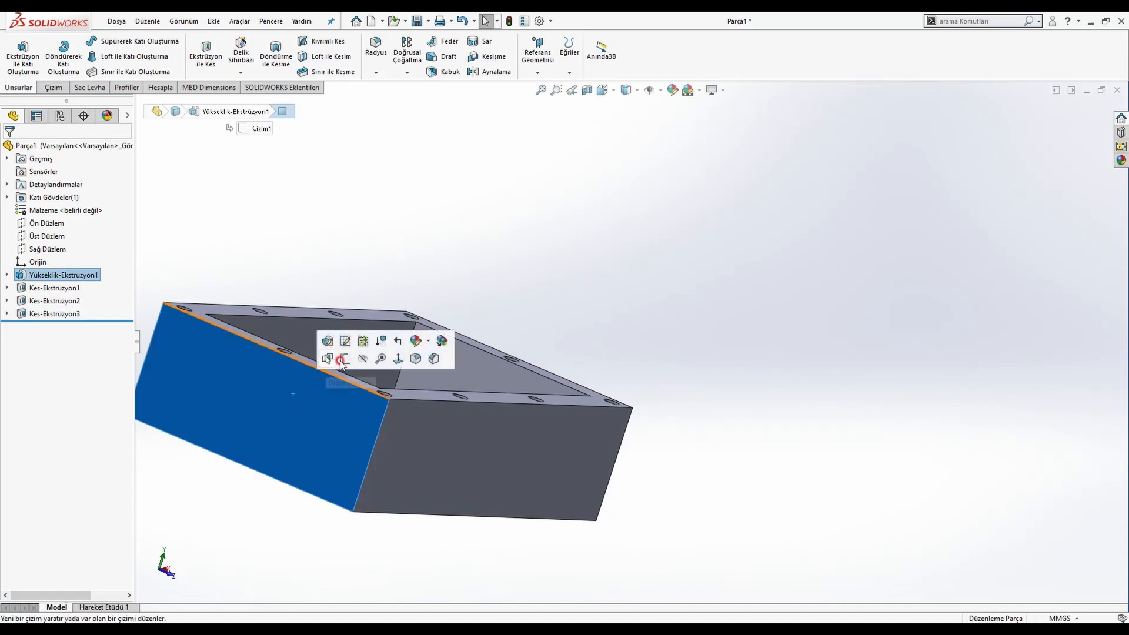
left_click(344, 359)
key("alt+Tab")
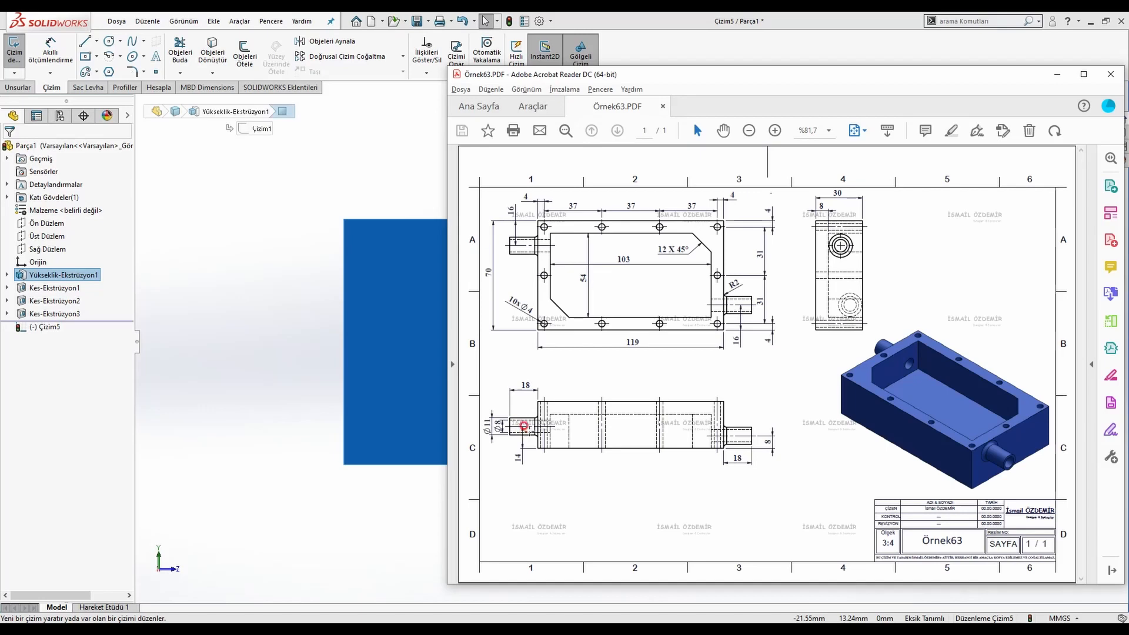
left_click(288, 313)
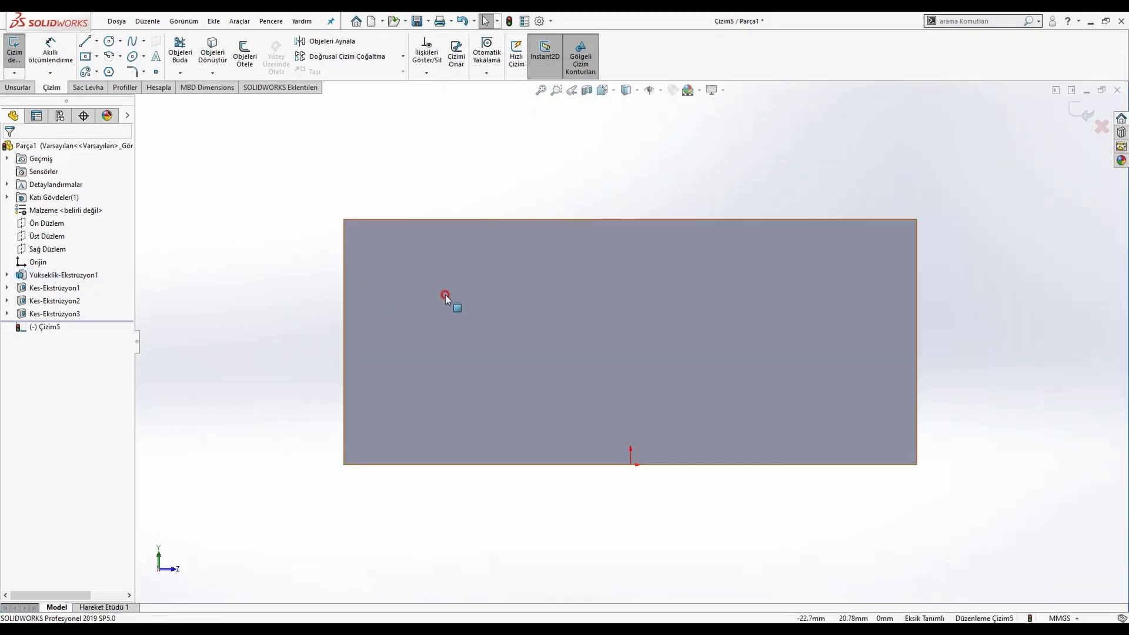
mouse_move(451, 295)
middle_mouse_down()
mouse_move(441, 308)
mouse_move(457, 307)
middle_mouse_up()
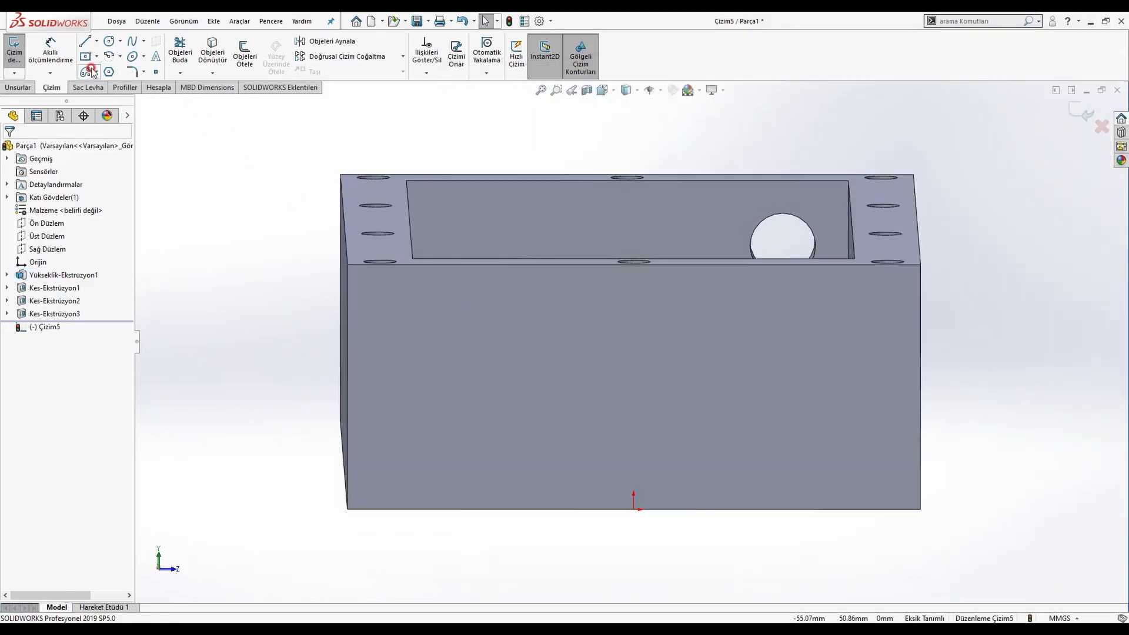
left_click(107, 41)
left_click(464, 323)
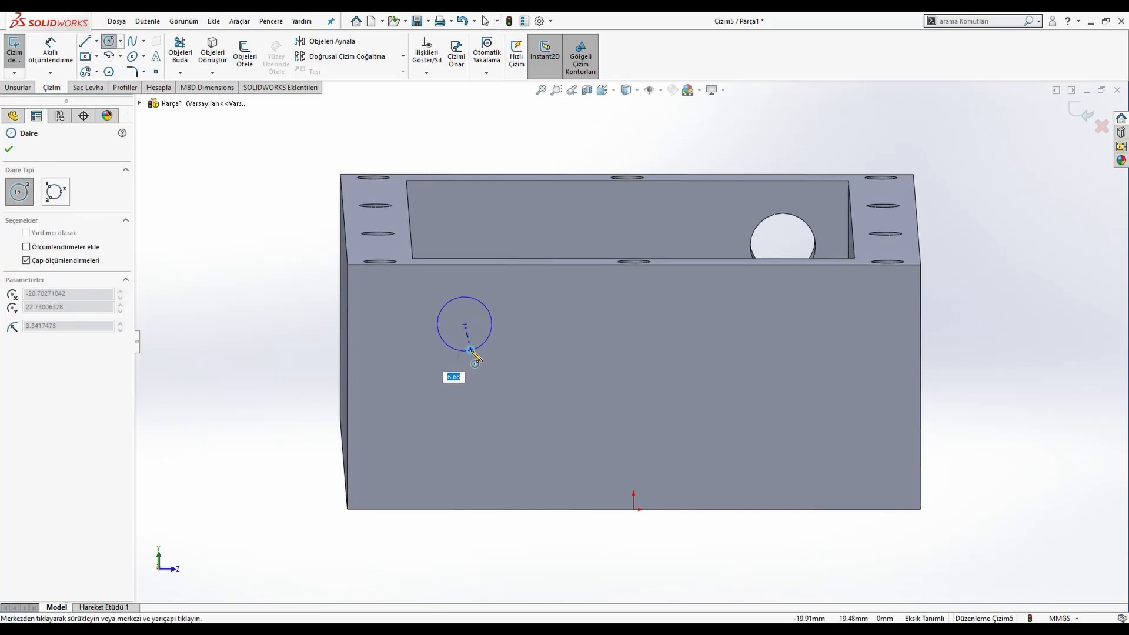
left_click(482, 308)
Dimension the diameter of the circle on the opposite end face at 8 mm
left_click(50, 49)
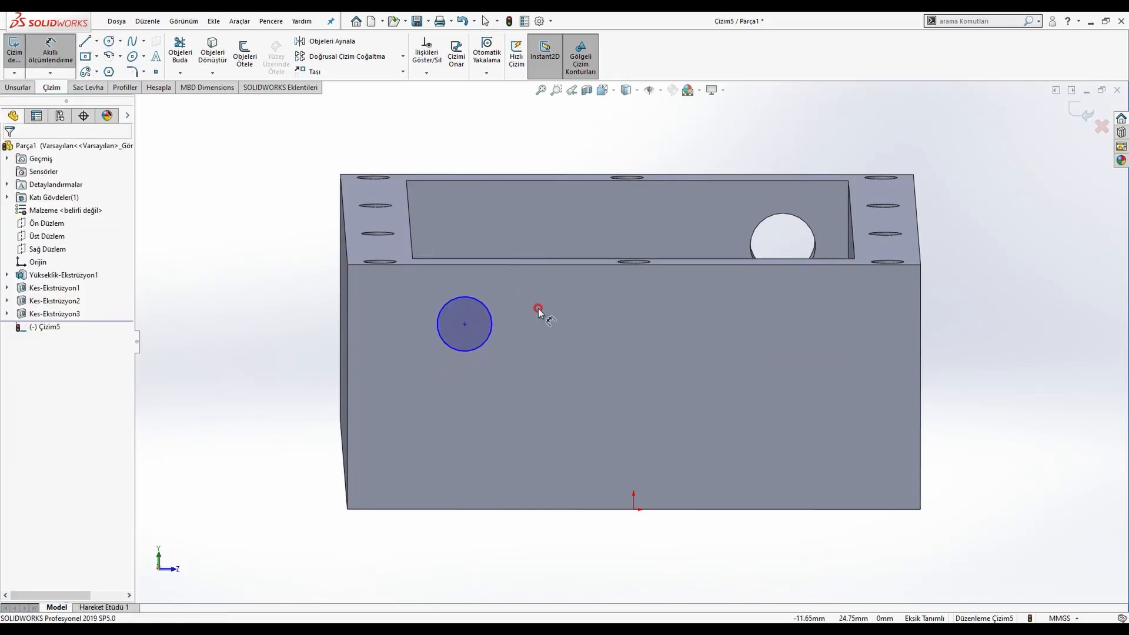
left_click(492, 318)
left_click(558, 230)
type("8.00mm")
key("Return")
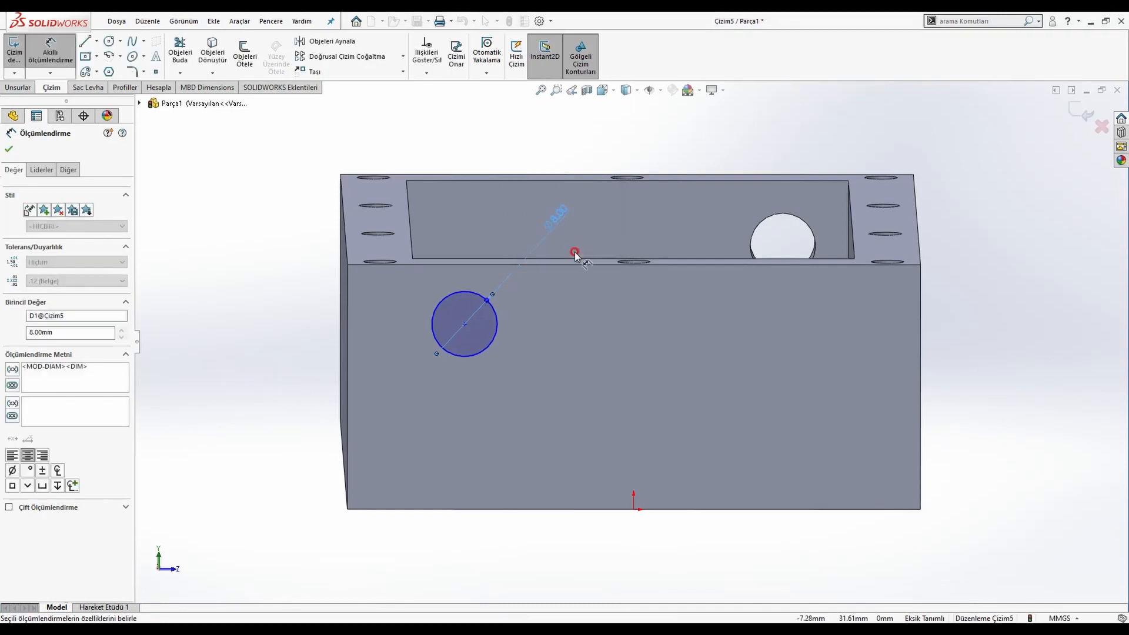
key("Escape")
Dimension the new circle's center 14 mm below the upper edge of its end face
left_click(61, 47)
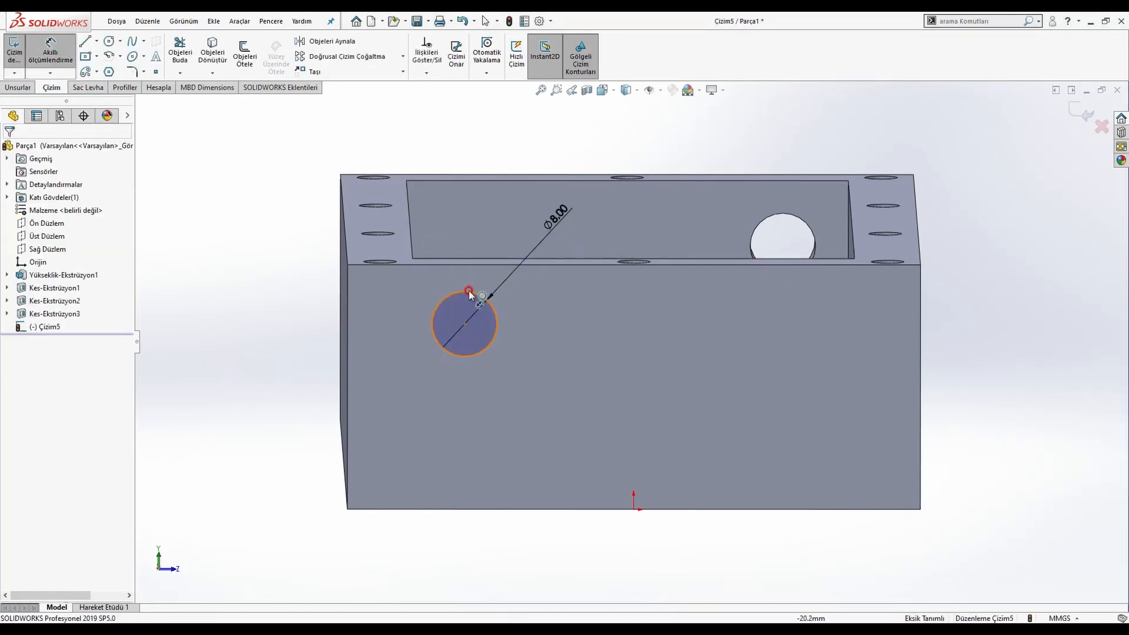
left_click(469, 293)
left_click(468, 264)
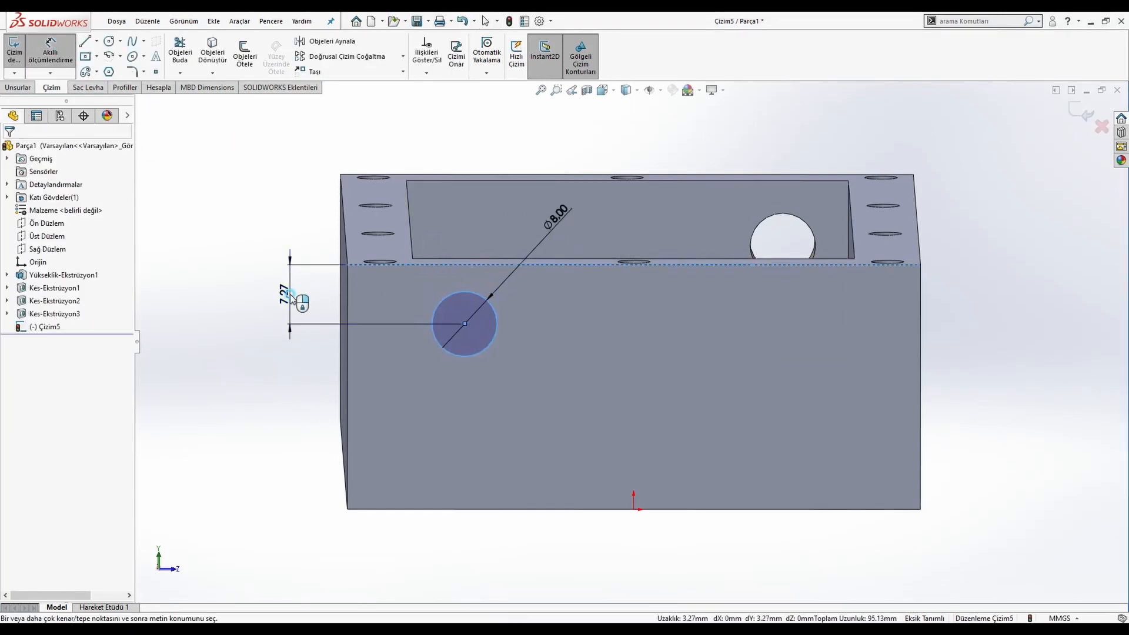
left_click(290, 295)
type("14")
key("Return")
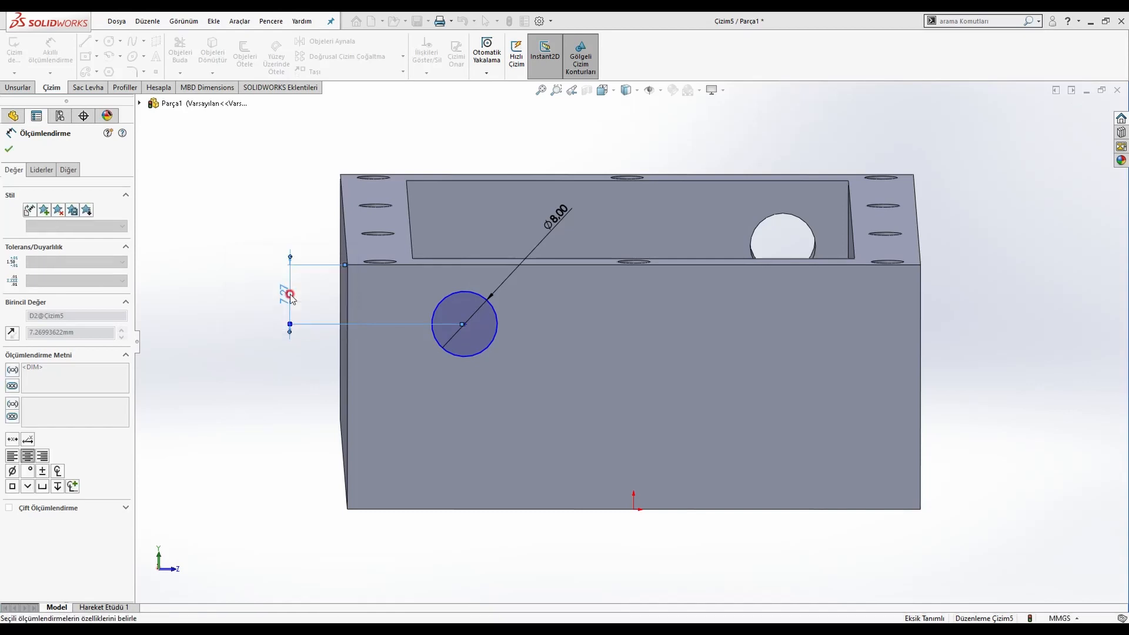
Dimension the new circle's center 16 mm from the nearer vertical edge of its end face
left_click(449, 359)
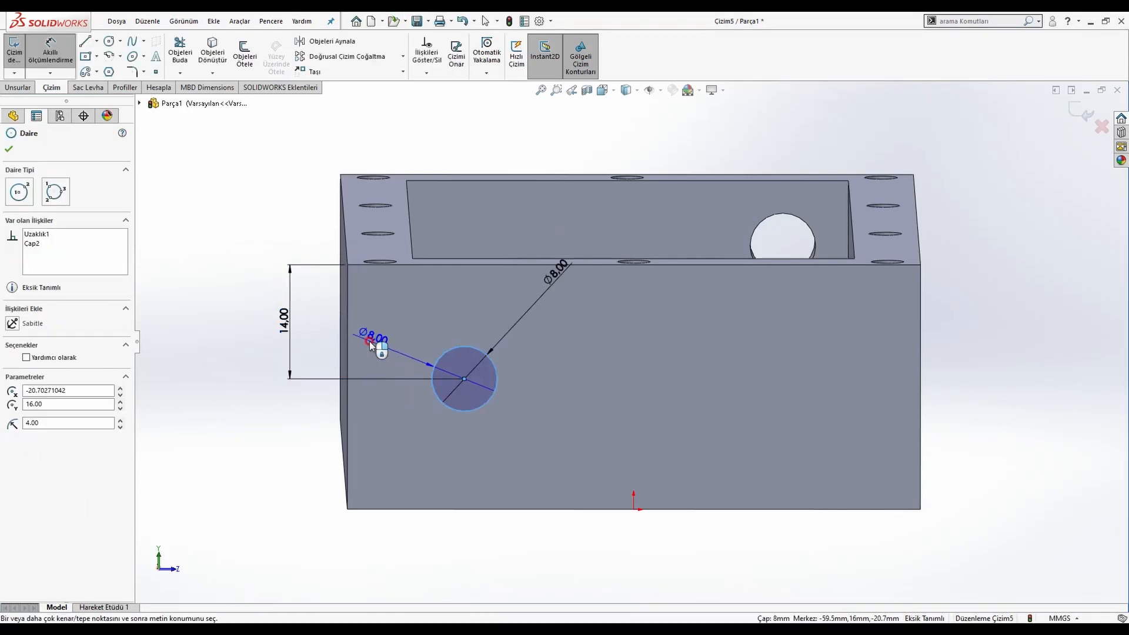
left_click(346, 340)
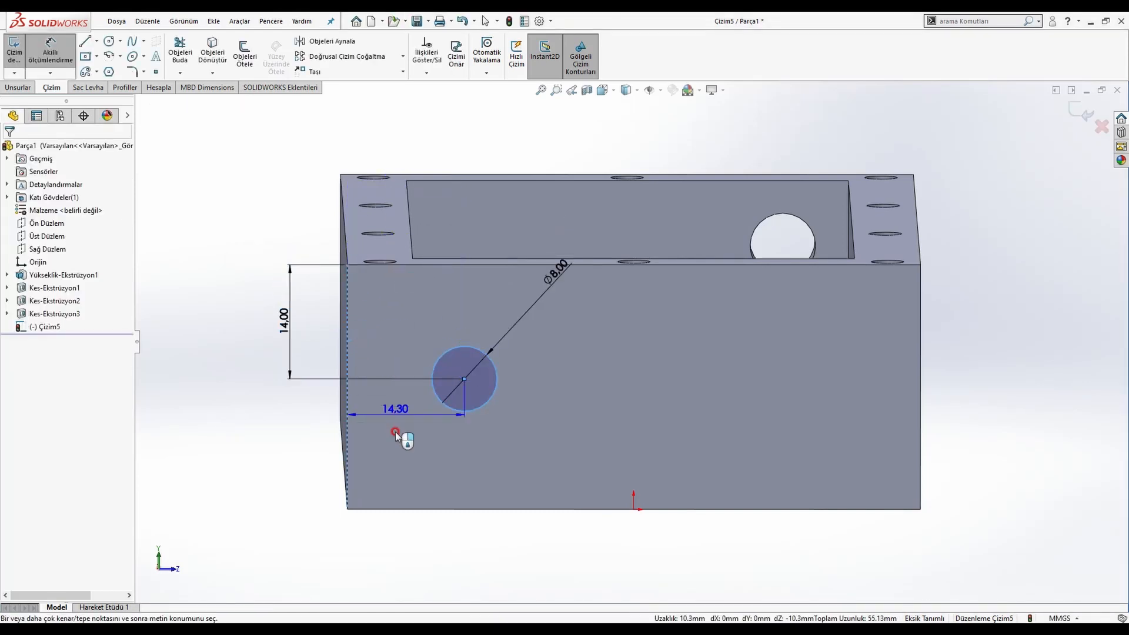
left_click(403, 570)
type("16")
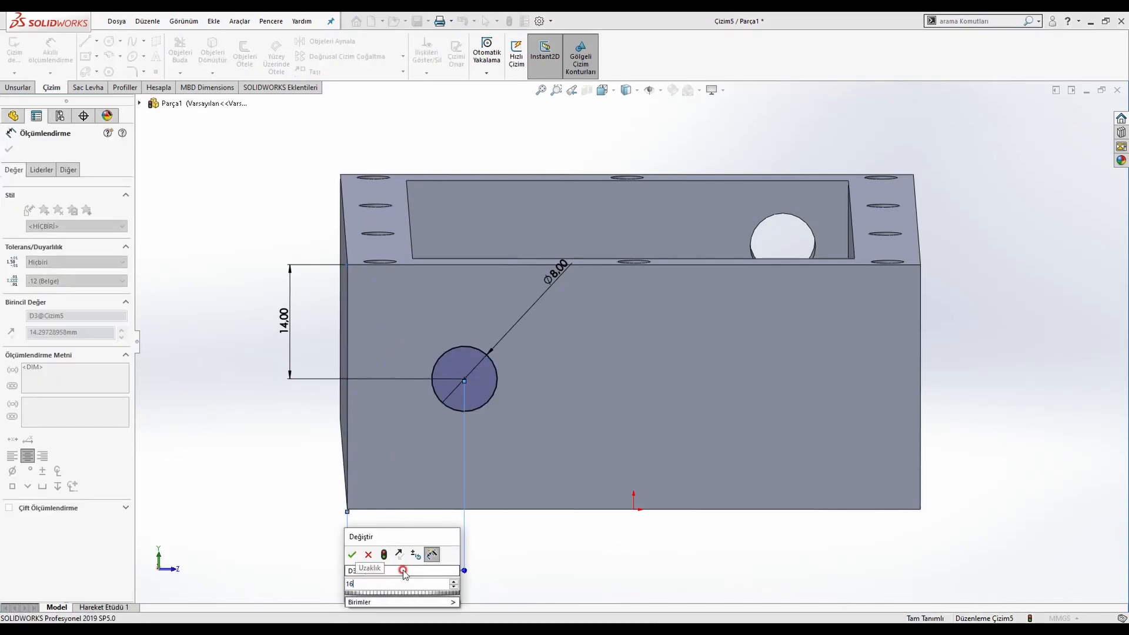
key("Return")
key("Escape")
Cut-extrude the 8 mm circle 22 mm into the end wall to make the second port hole
left_click(18, 88)
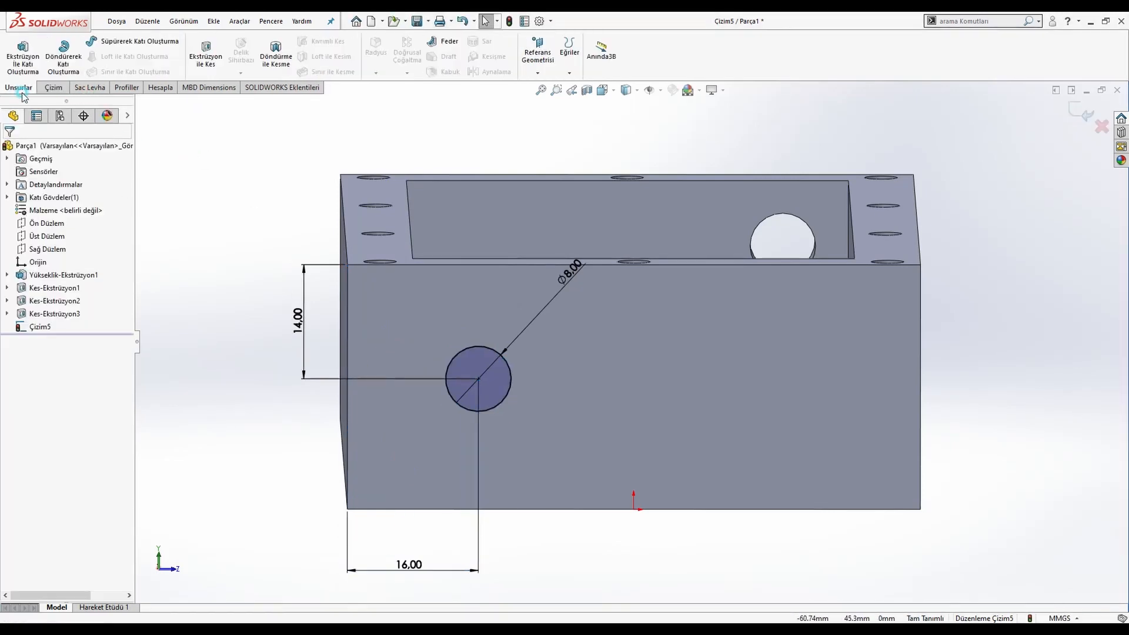
left_click(198, 62)
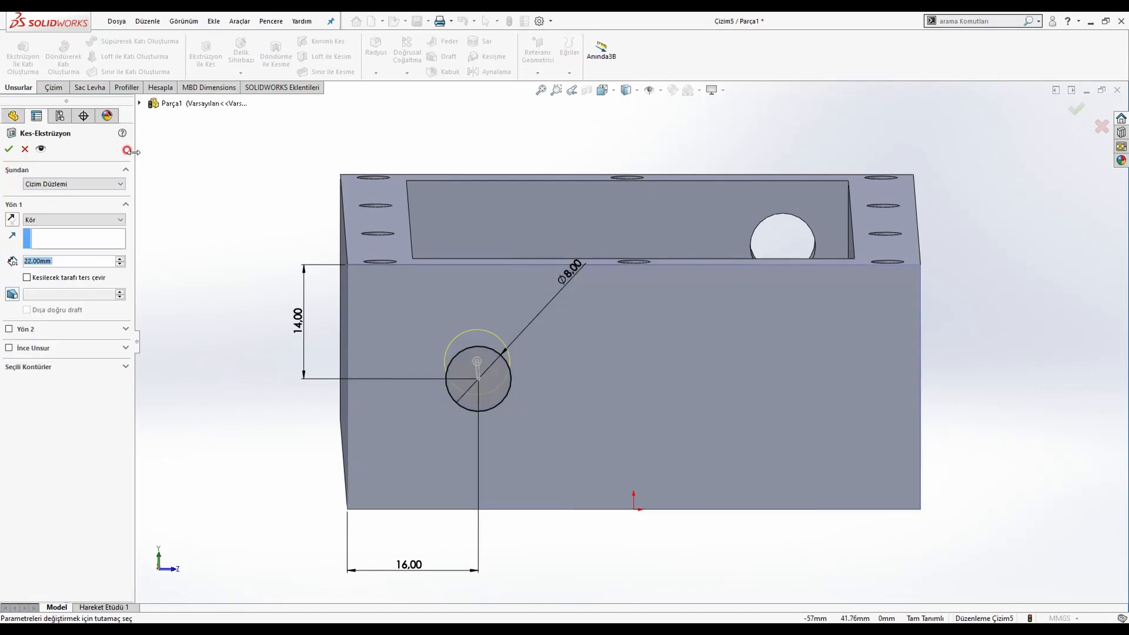
left_click(11, 150)
mouse_move(453, 390)
middle_mouse_down()
mouse_move(466, 373)
mouse_move(454, 401)
middle_mouse_up()
Consult the drawing, start a sketch on the end face with the new port hole, and draw a concentric circle about 15 mm in diameter
key("alt+Tab")
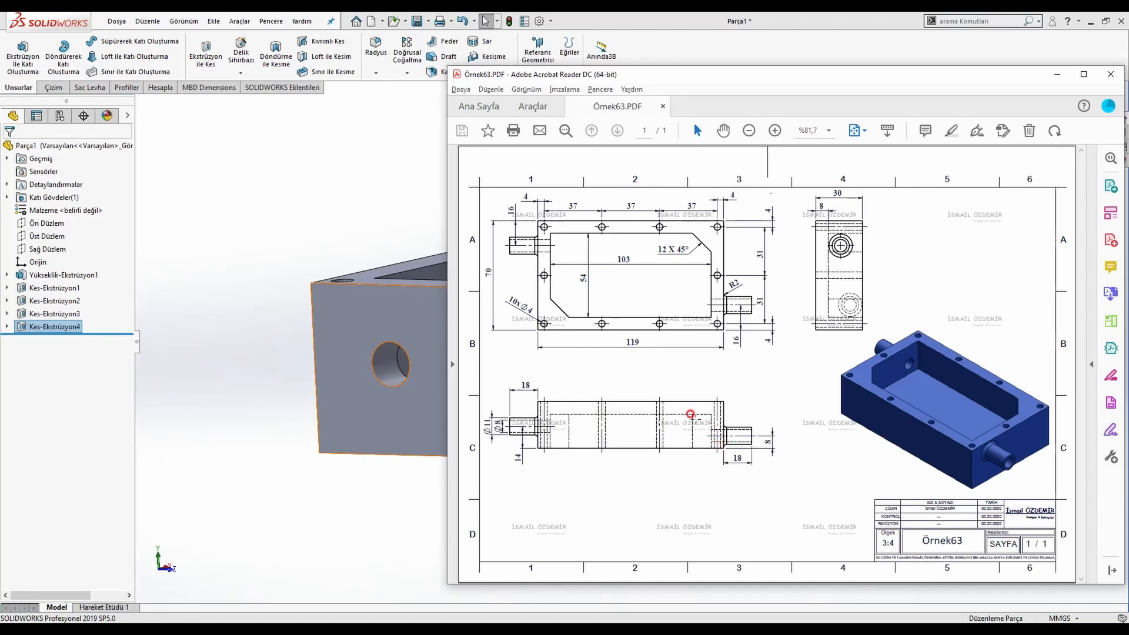
left_click(284, 274)
left_click(436, 347)
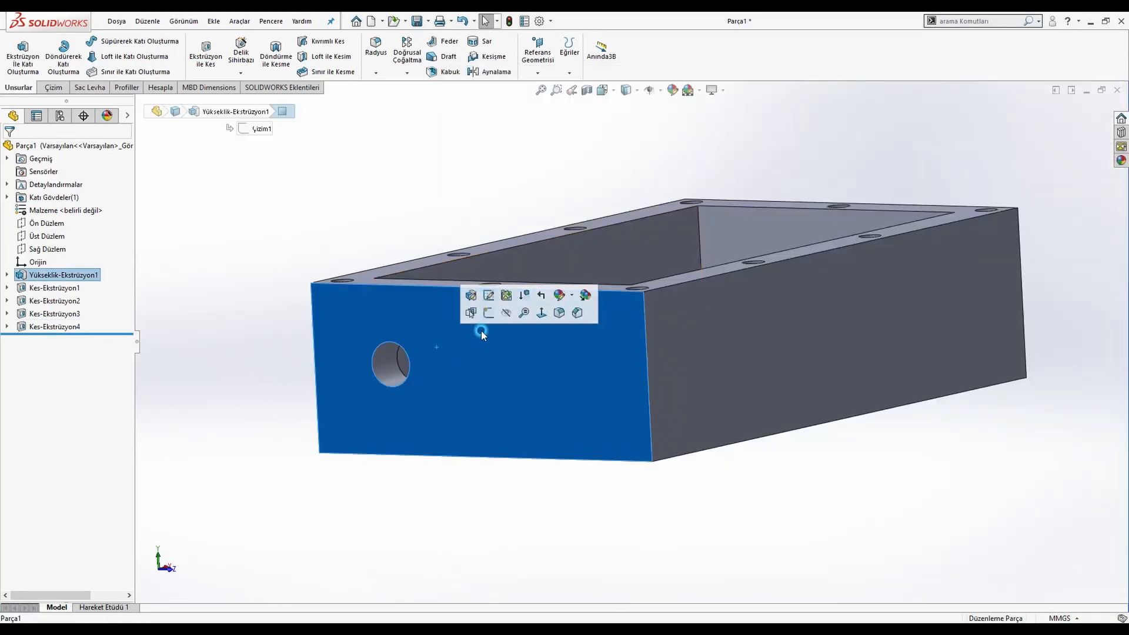
left_click(488, 313)
left_click(109, 41)
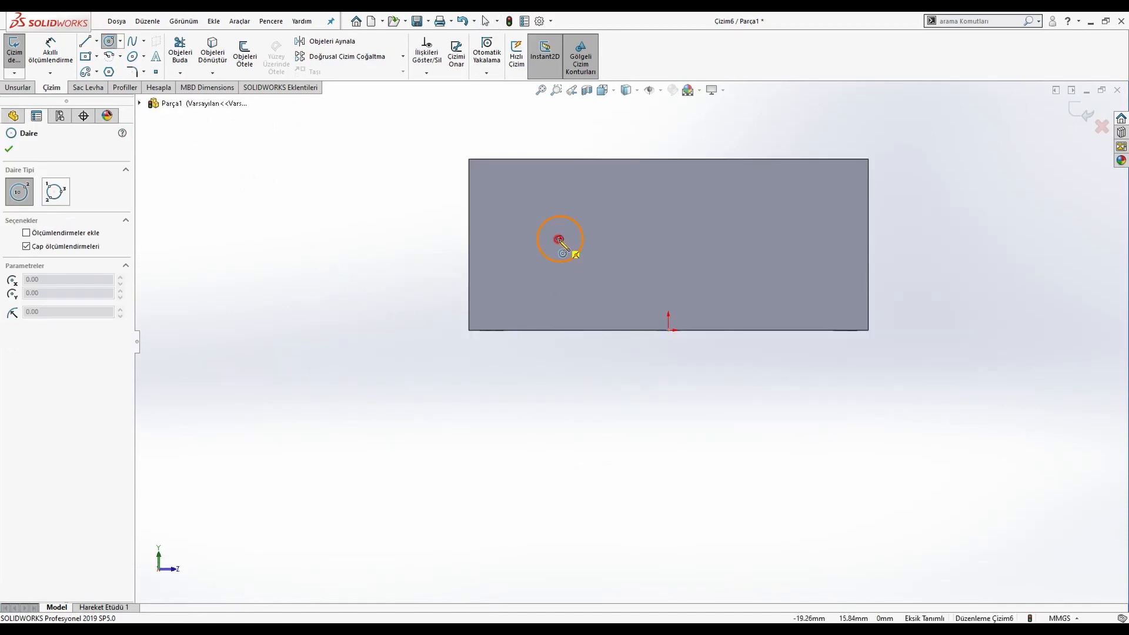
left_click(559, 240)
left_click(579, 276)
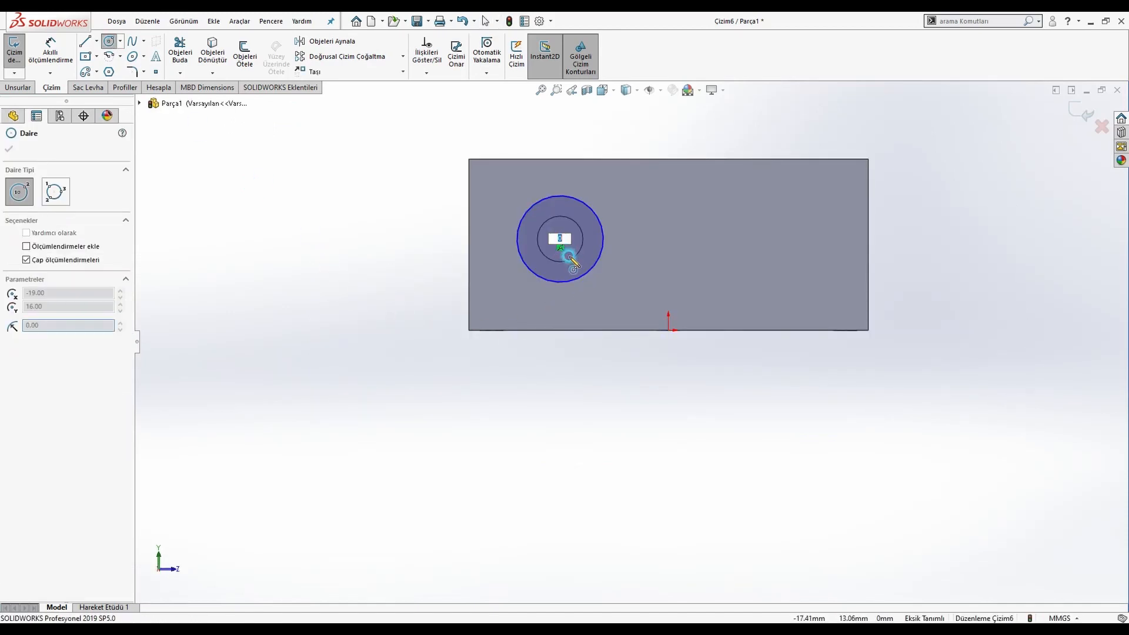
key("Escape")
key("Return")
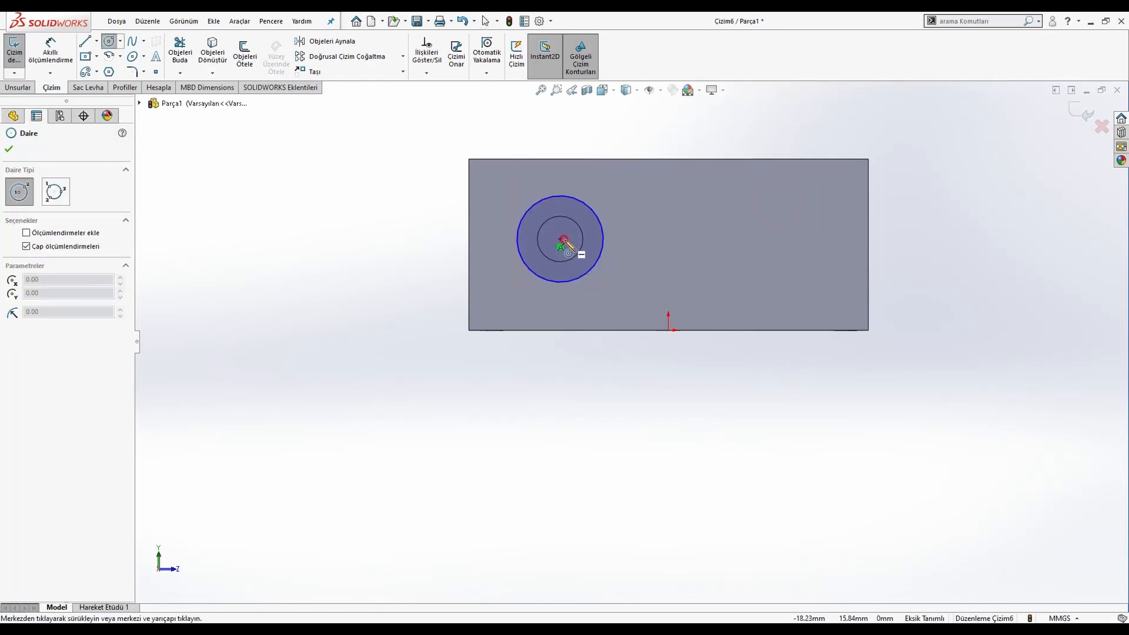
Draw an inner circle on the port hole's edge and dimension its diameter at 8 mm
left_click(561, 239)
left_click(573, 259)
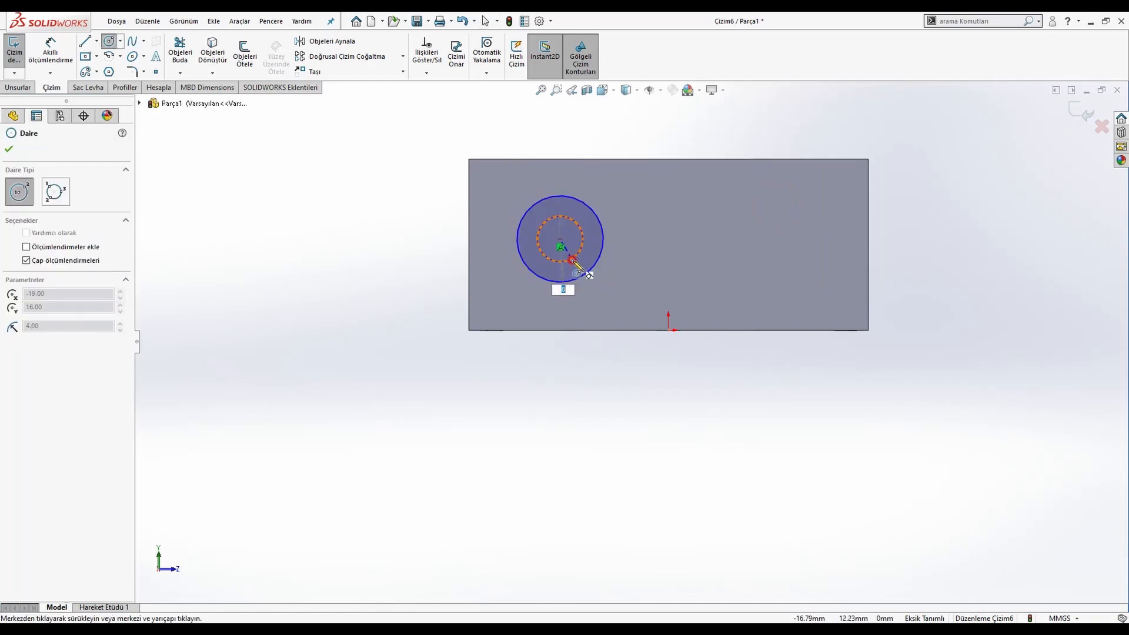
key("Escape")
left_click(48, 50)
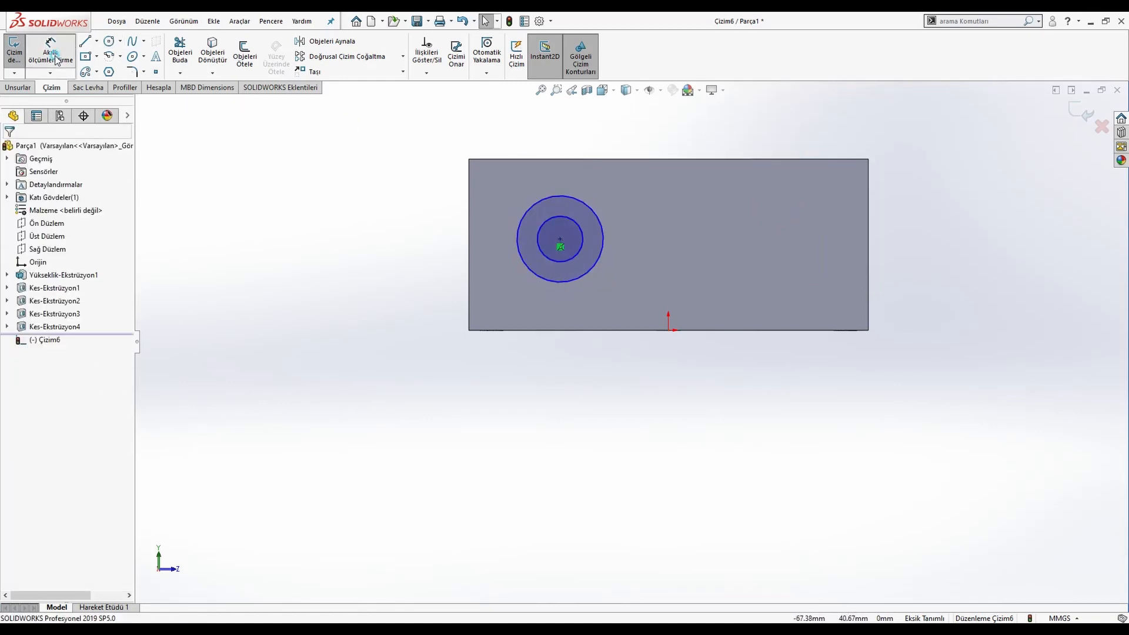
left_click(542, 224)
left_click(414, 238)
key("Return")
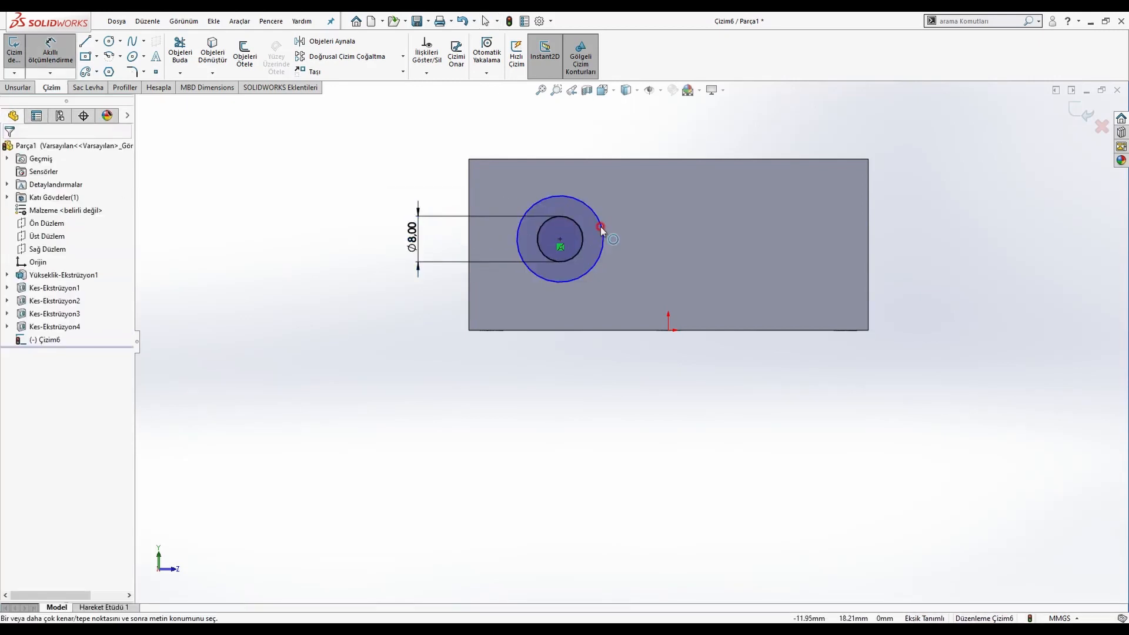
Dimension the outer circle's diameter at 11 mm
left_click(605, 231)
left_click(650, 237)
type("11")
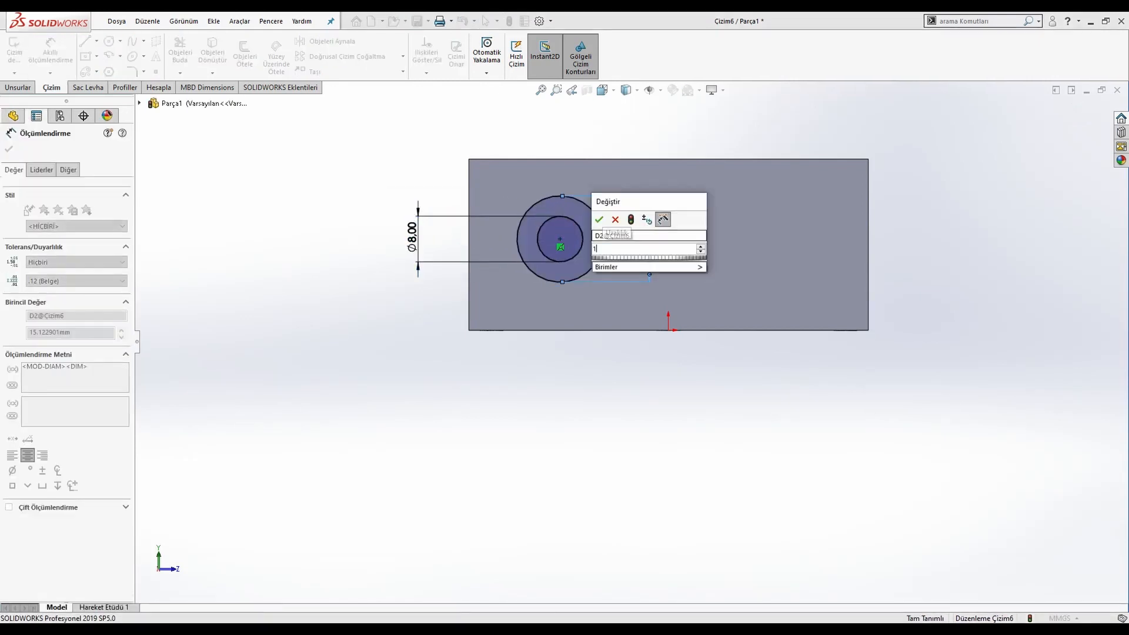
key("Return")
key("Escape")
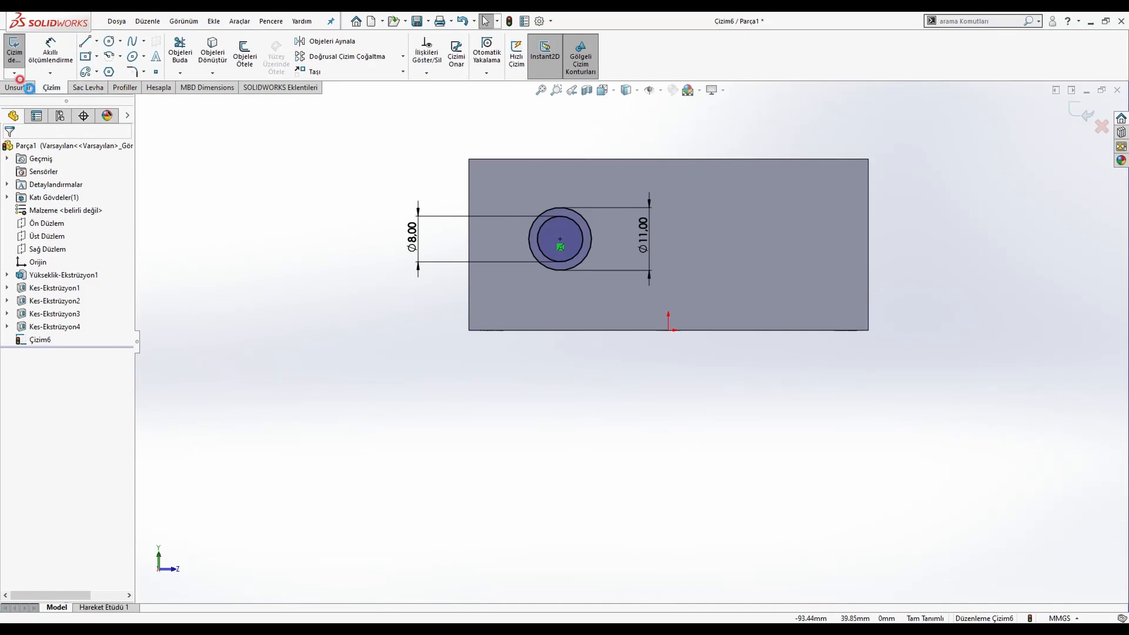
Check the pipe length in the drawing and extrude the ring profile 18 mm outward from the end face, merged with the body
left_click(26, 87)
key("alt+Tab")
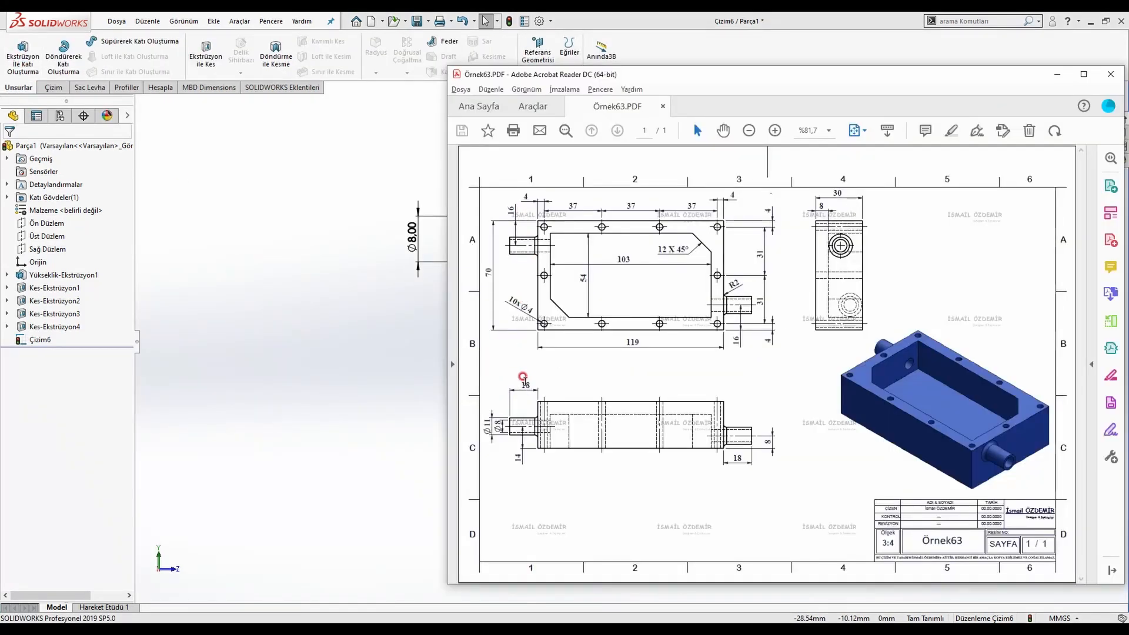
left_click(401, 340)
left_click(23, 58)
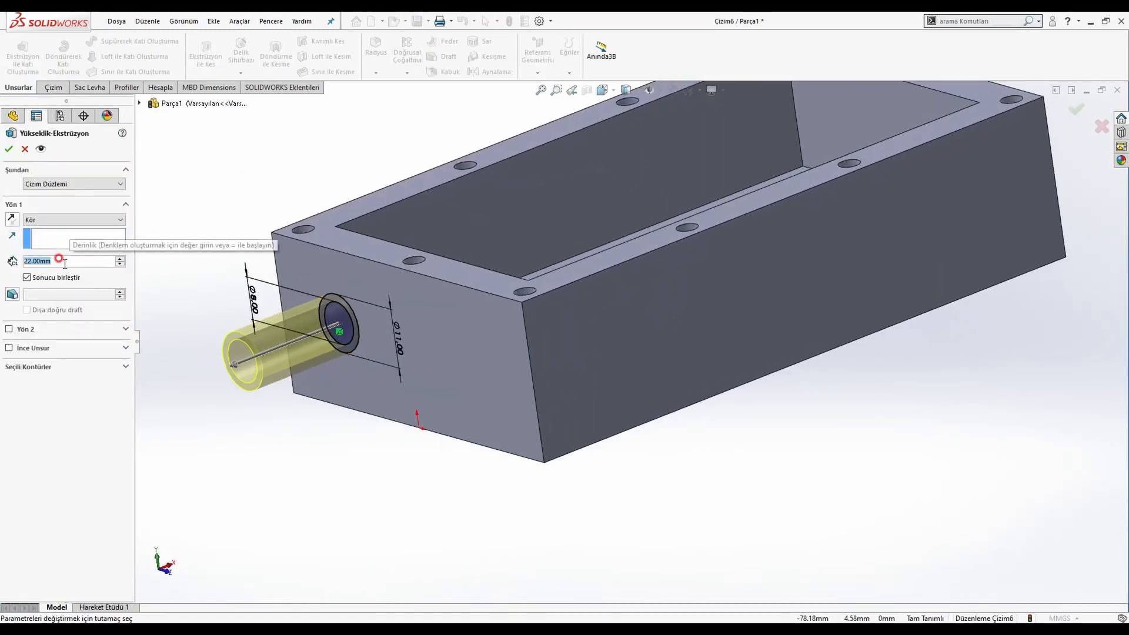
type("18")
key("Return")
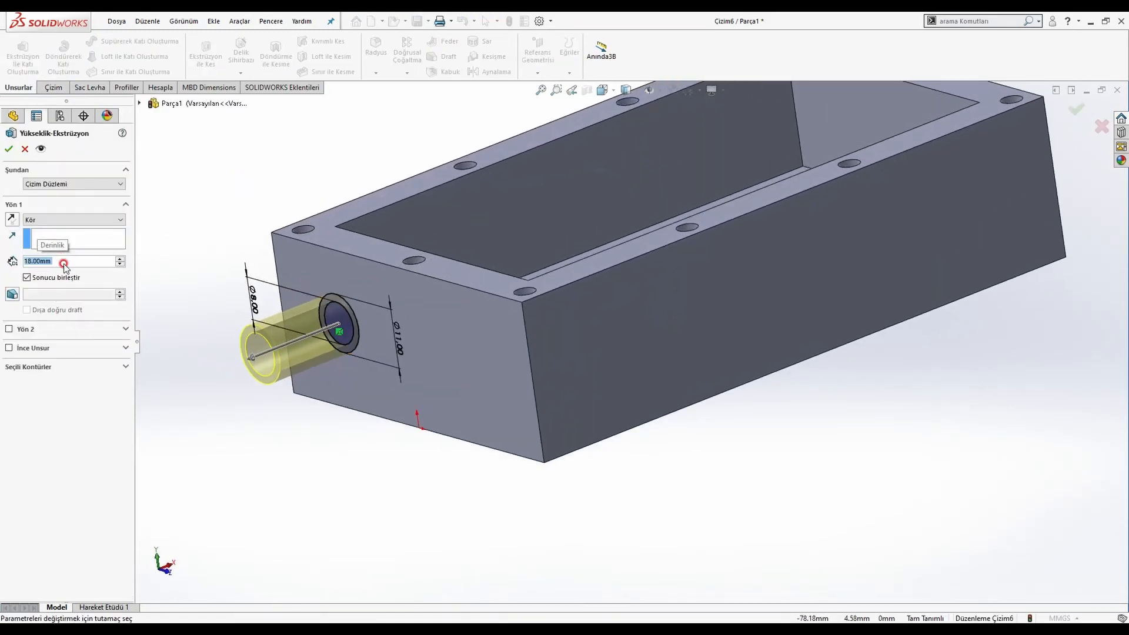
left_click(6, 147)
Sketch two circles concentric with the port hole on the other end face, one on the hole's edge and one about 16 mm in diameter
middle_click_drag(1011, 212, 782, 259)
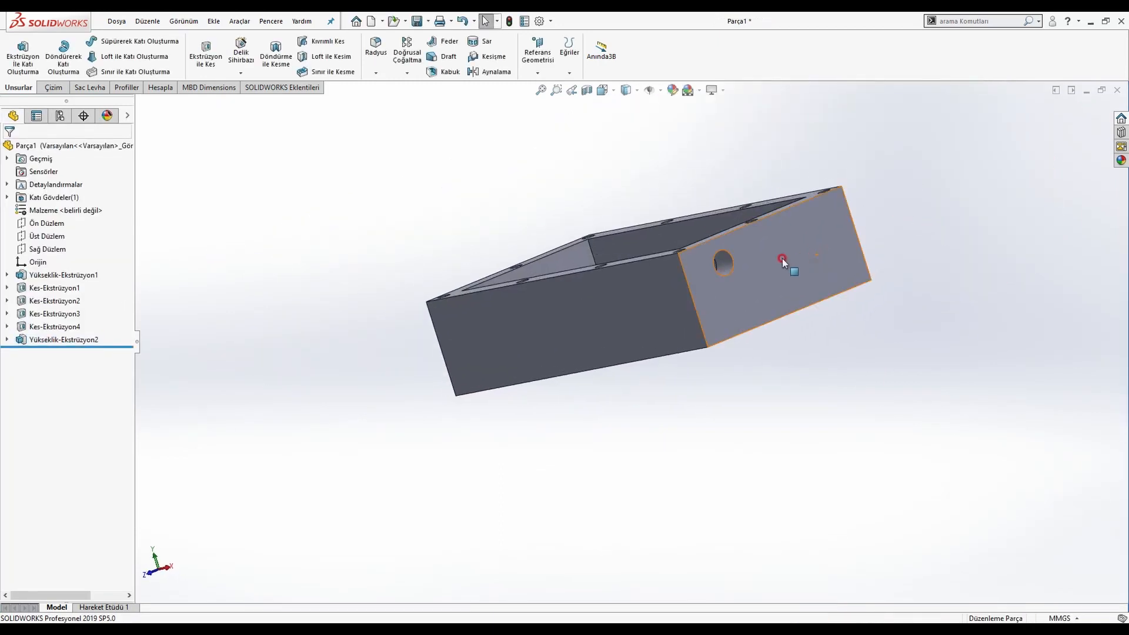
left_click(783, 258)
left_click(793, 228)
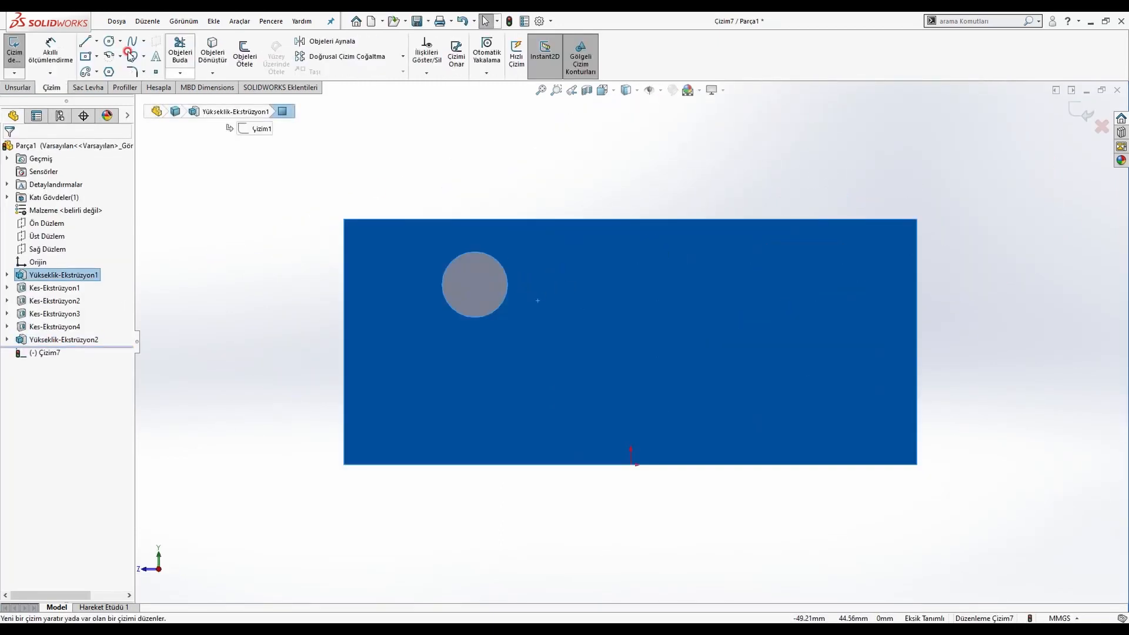
left_click(108, 40)
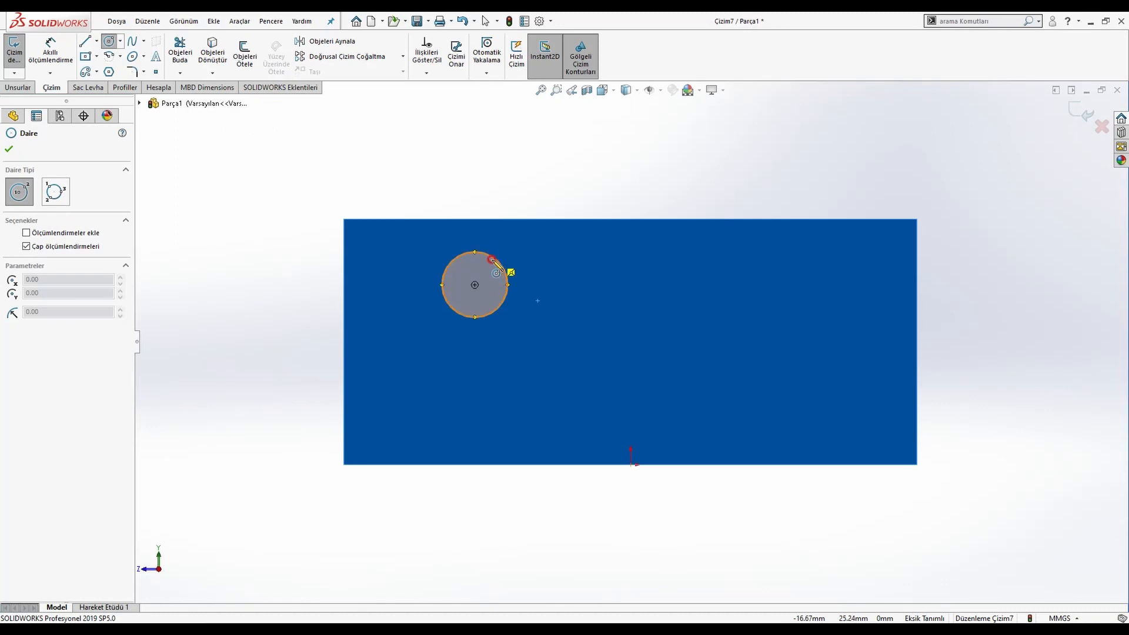
left_click(474, 284)
left_click(522, 331)
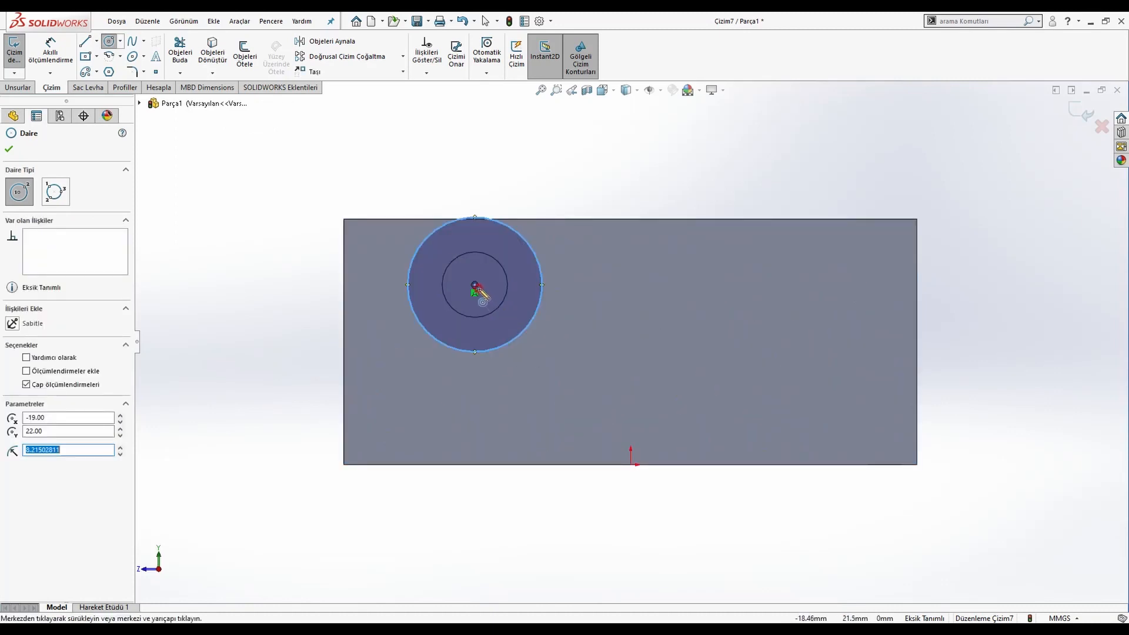
key("Escape")
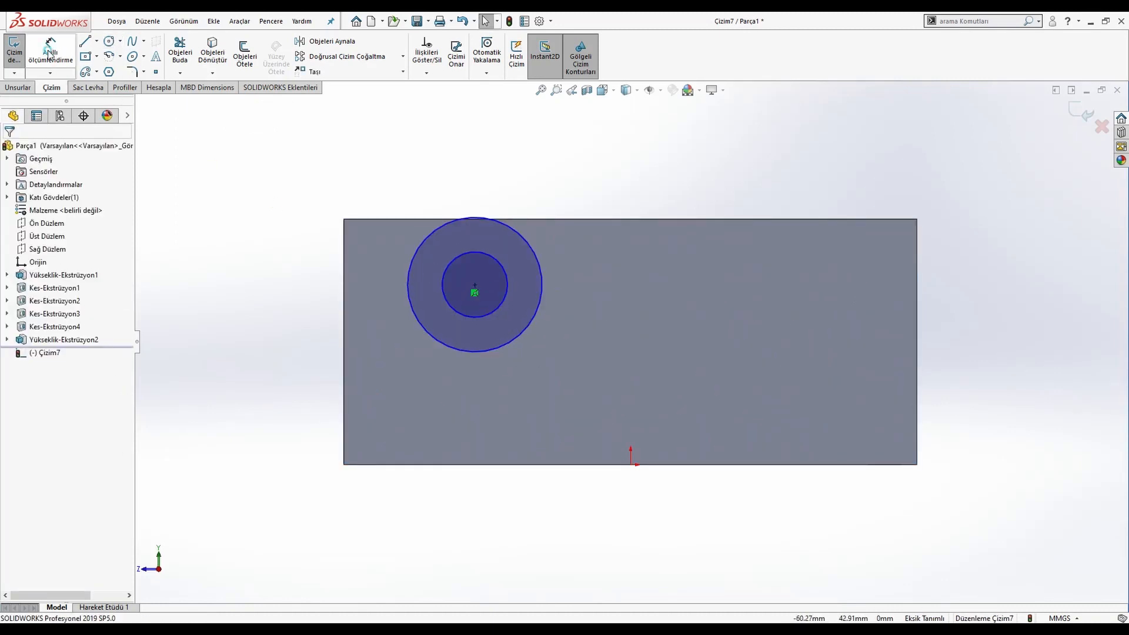
Dimension the inner circle's diameter at 8 mm on the second pipe sketch
left_click(50, 52)
left_click(499, 308)
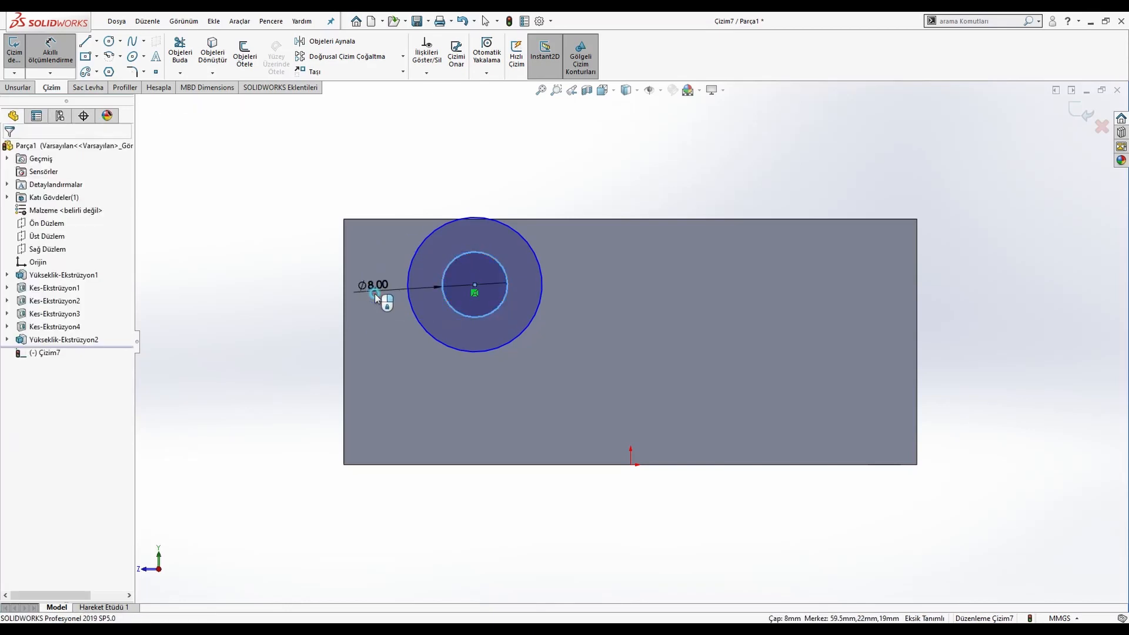
left_click(322, 283)
left_click(321, 275)
Dimension the outer circle's diameter at 11 mm on the second pipe sketch
left_click(541, 294)
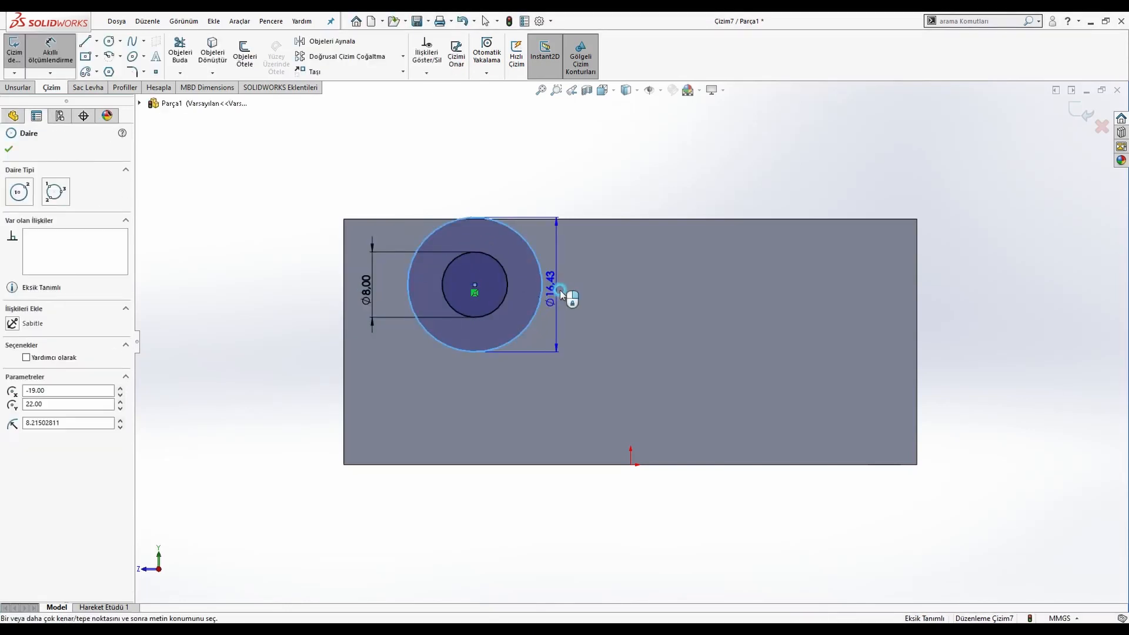
left_click(593, 285)
type("11")
key("Return")
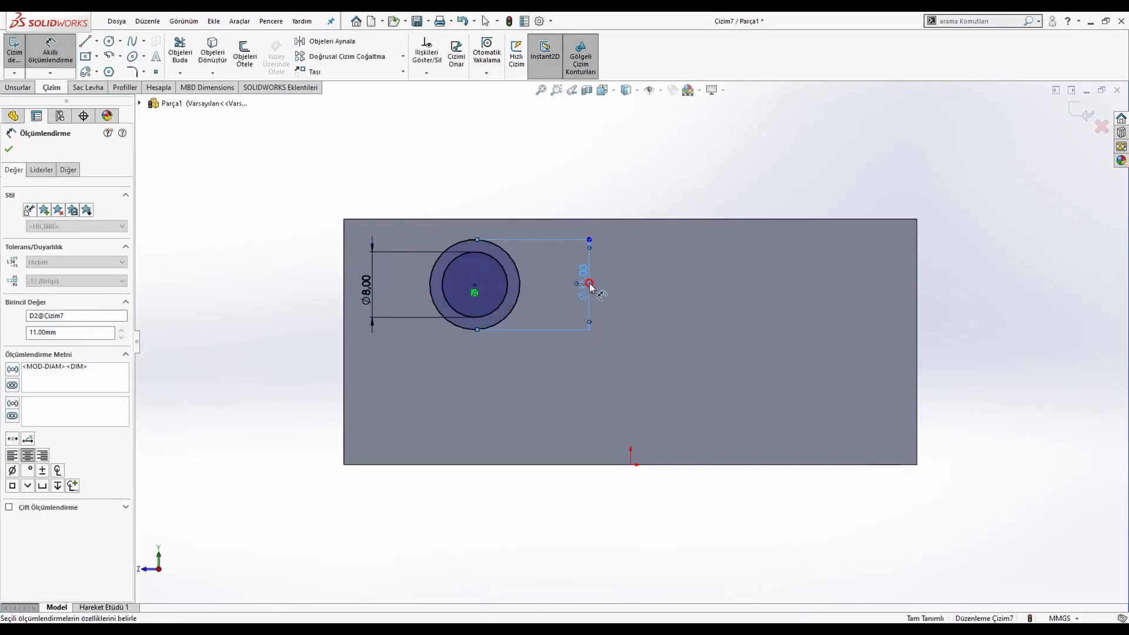
key("Escape")
Consult the drawing and extrude the second ring profile 18 mm outward from its end face, merged with the body
key("alt+Tab")
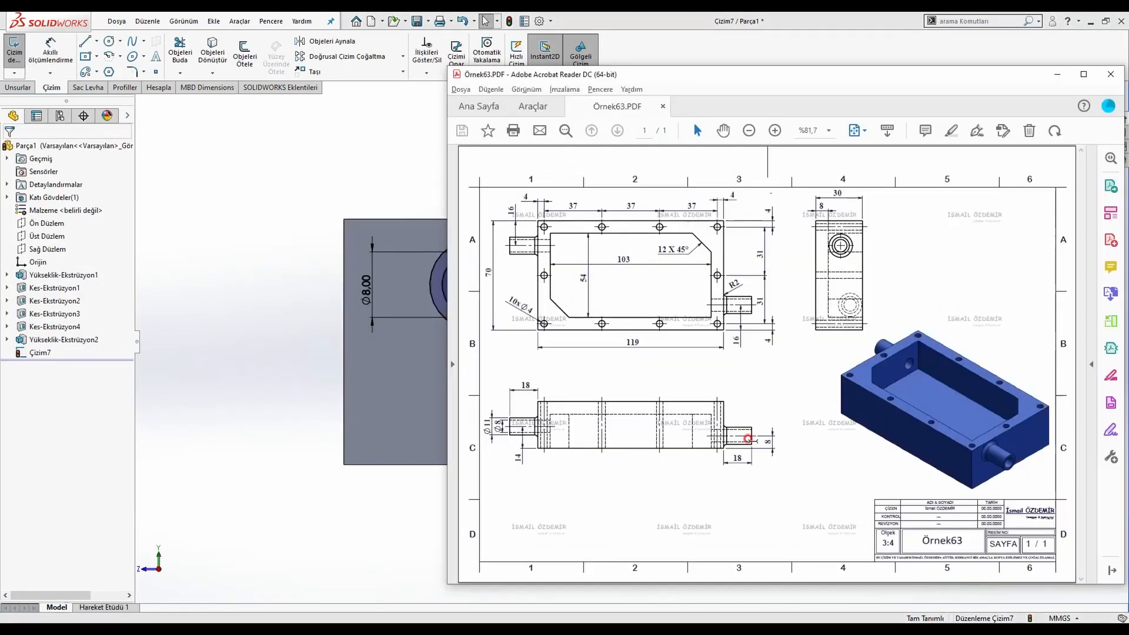
left_click(143, 84)
left_click(26, 87)
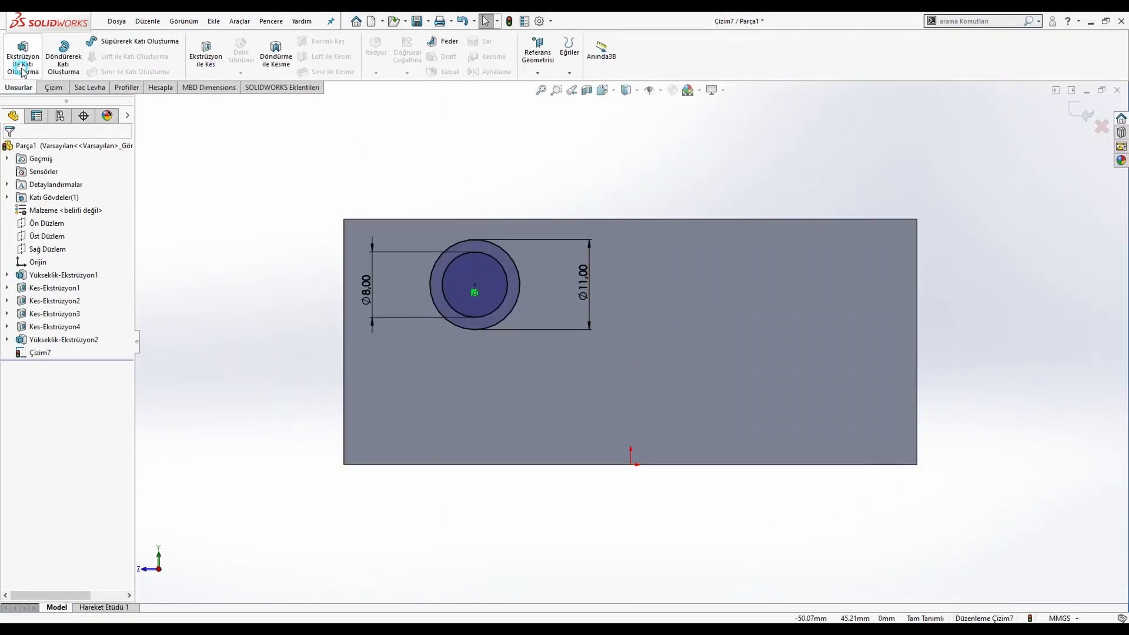
left_click(22, 55)
scroll(722, 462, "down", 2)
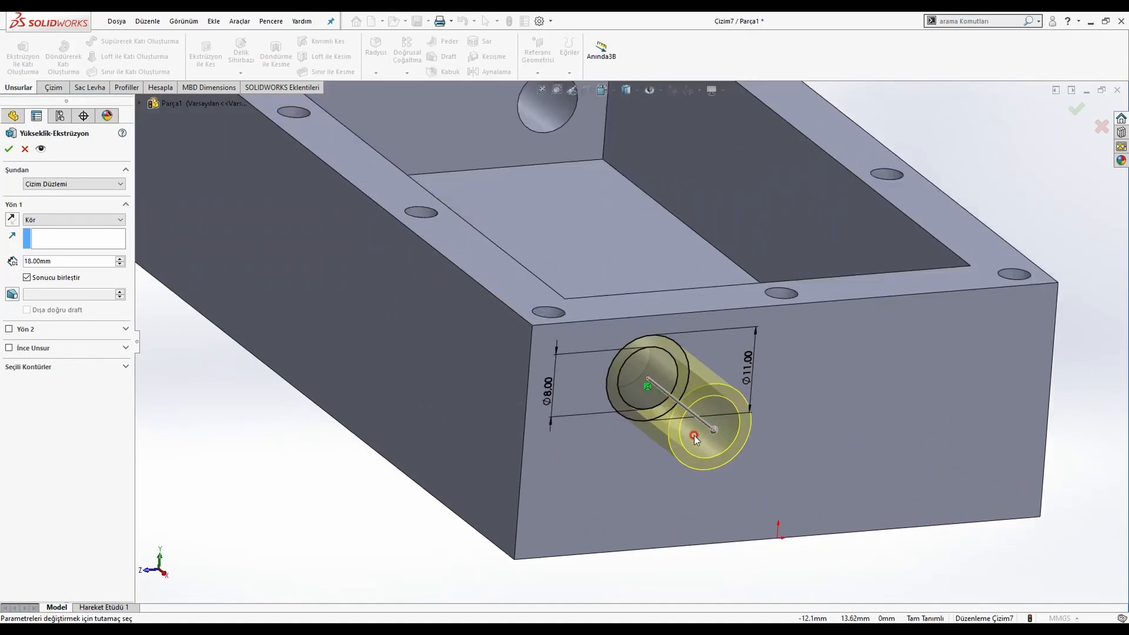
left_click(13, 150)
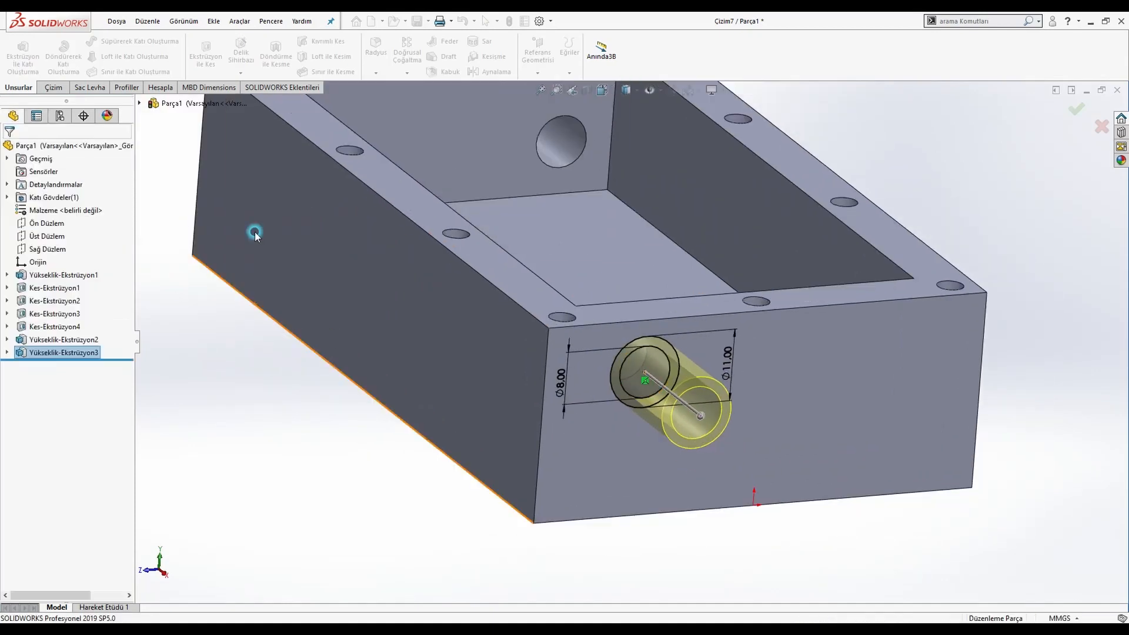
scroll(612, 358, "up", 5)
mouse_move(612, 358)
middle_mouse_down()
mouse_move(612, 308)
mouse_move(660, 417)
middle_mouse_up()
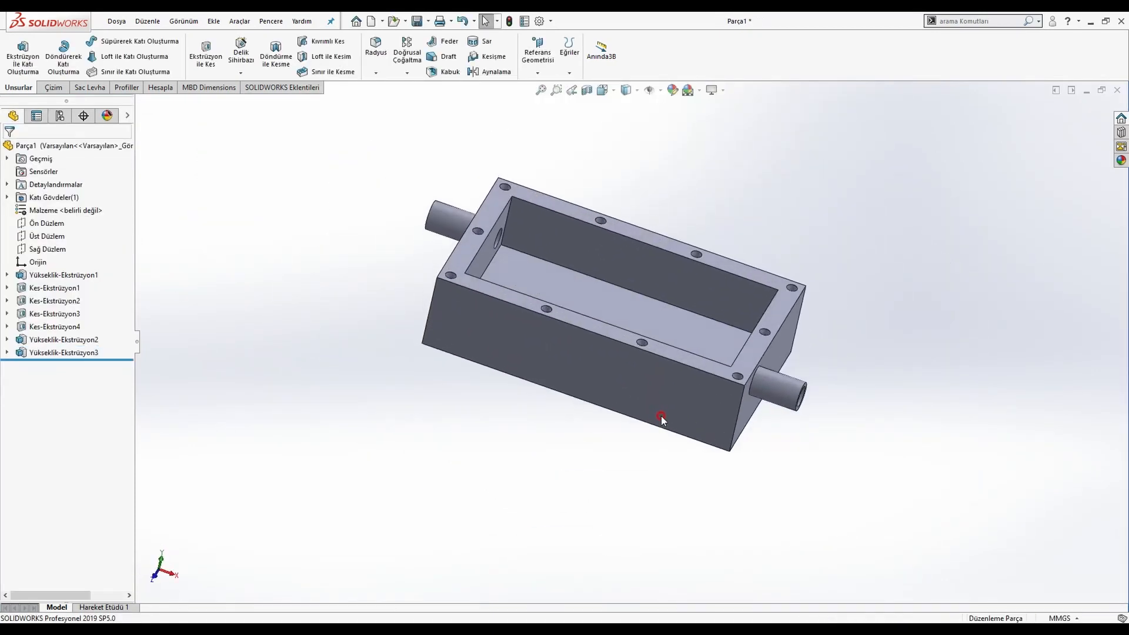
Consult the drawing and chamfer the pocket's two diagonally opposite vertical corner edges away from the port holes at 12 mm × 45°
key("alt+Tab")
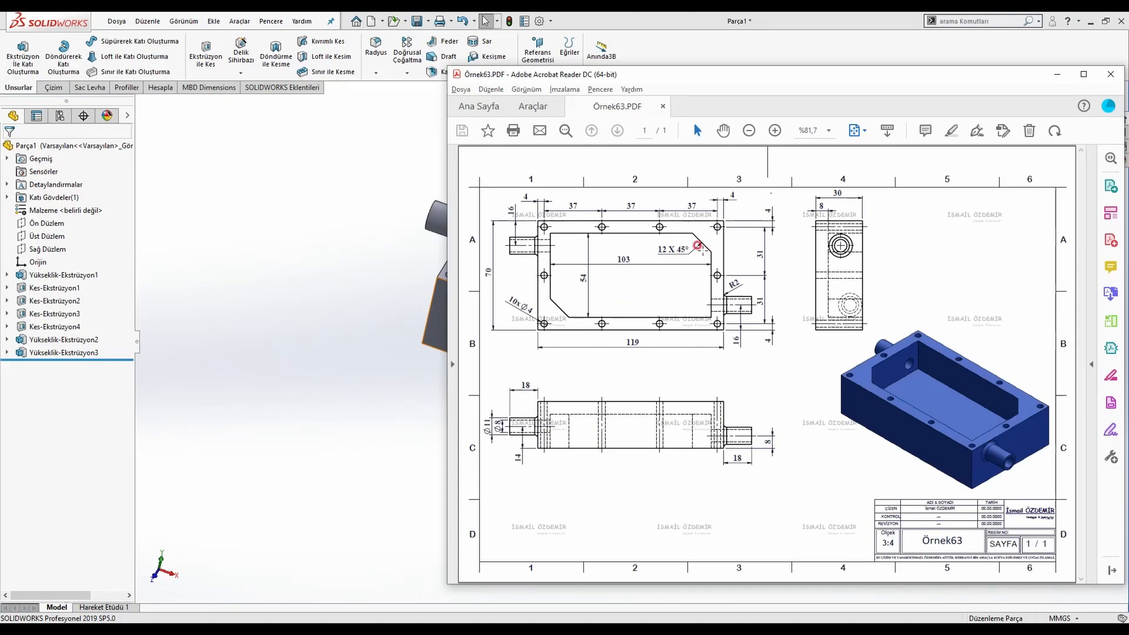
left_click(358, 259)
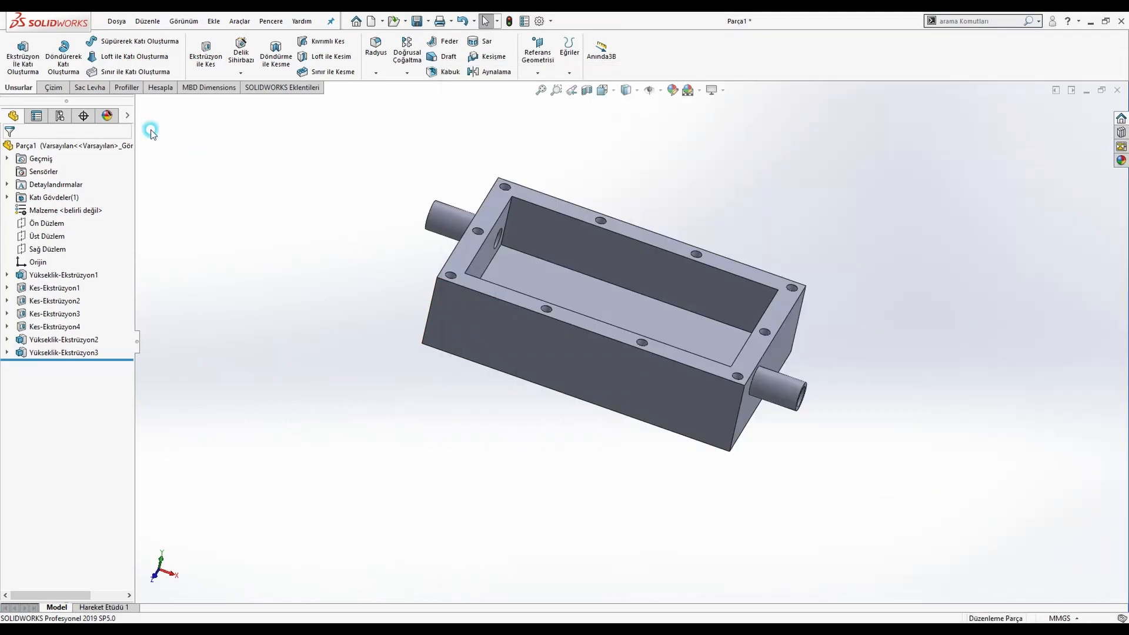
left_click(369, 77)
left_click(385, 94)
middle_click_drag(516, 233, 459, 361)
scroll(504, 290, "down", 3)
left_click(507, 294)
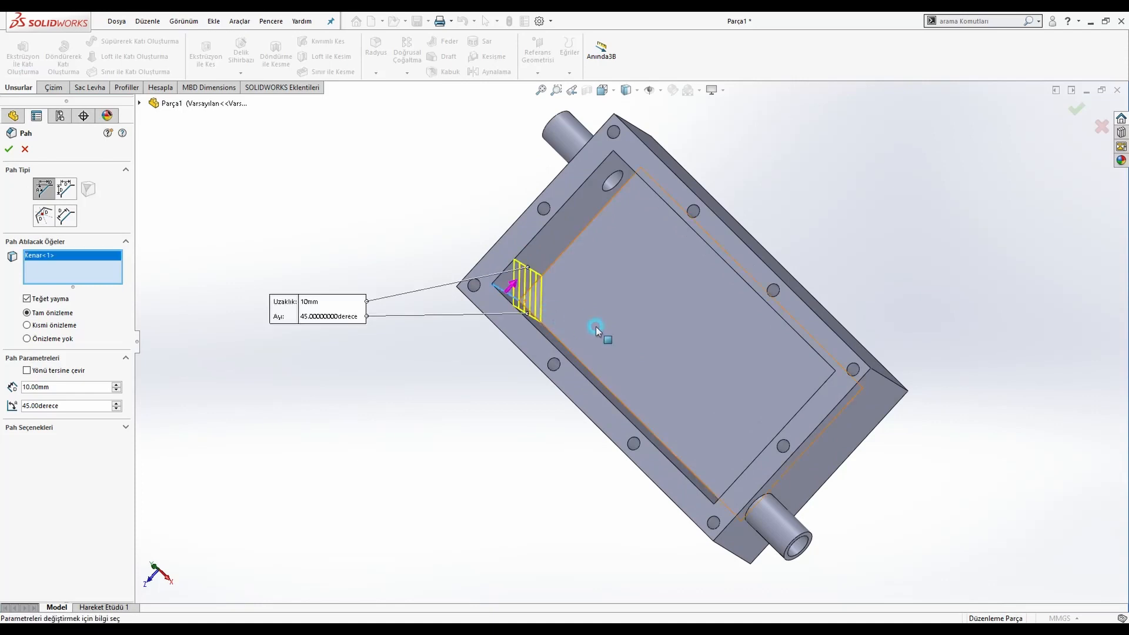
scroll(596, 331, "up", 2)
middle_click_drag(600, 332, 734, 354)
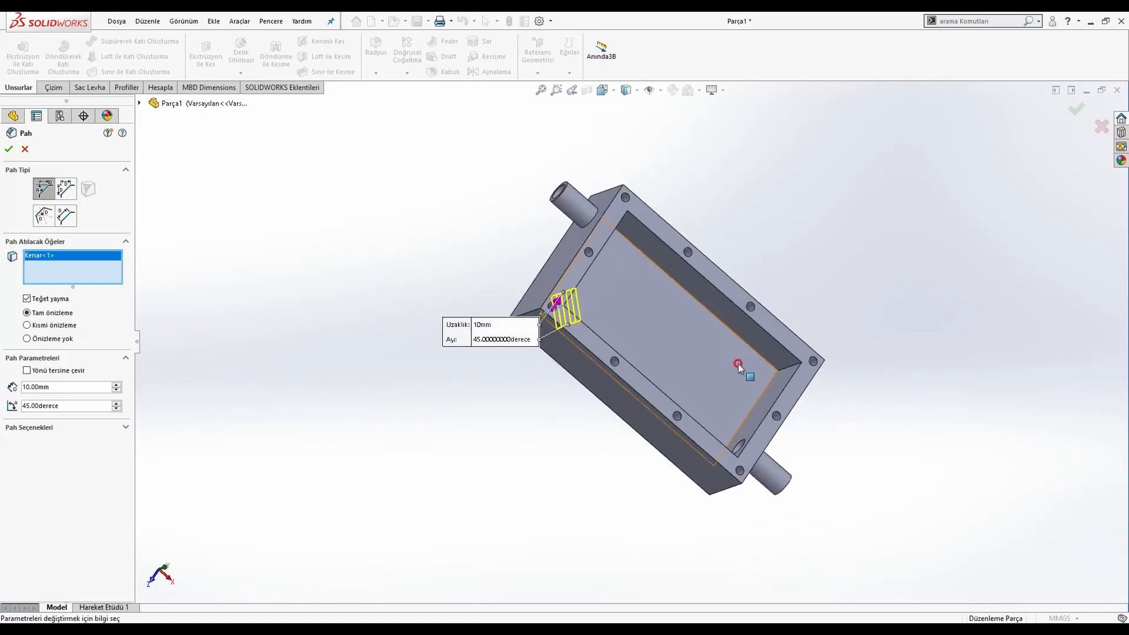
left_click(784, 367)
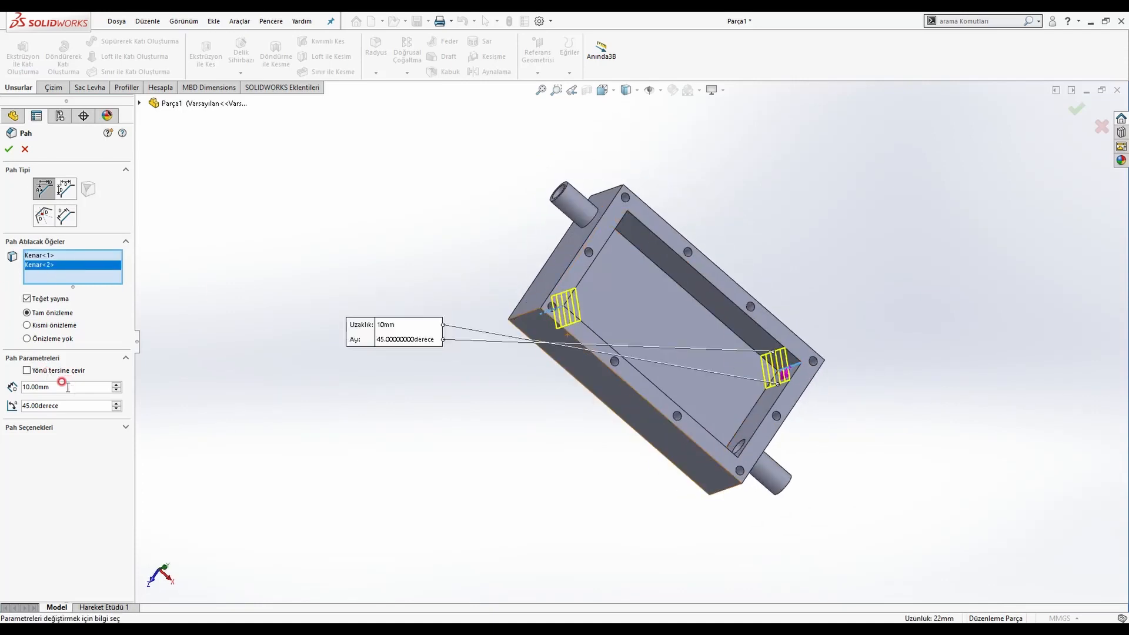
type("12")
key("Return")
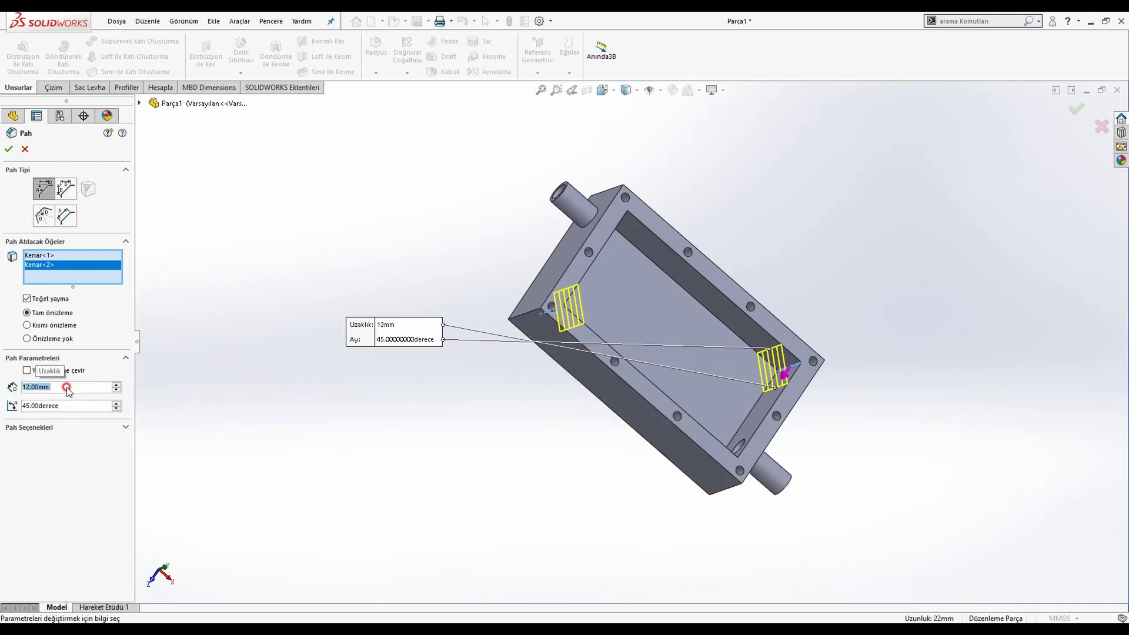
left_click(8, 148)
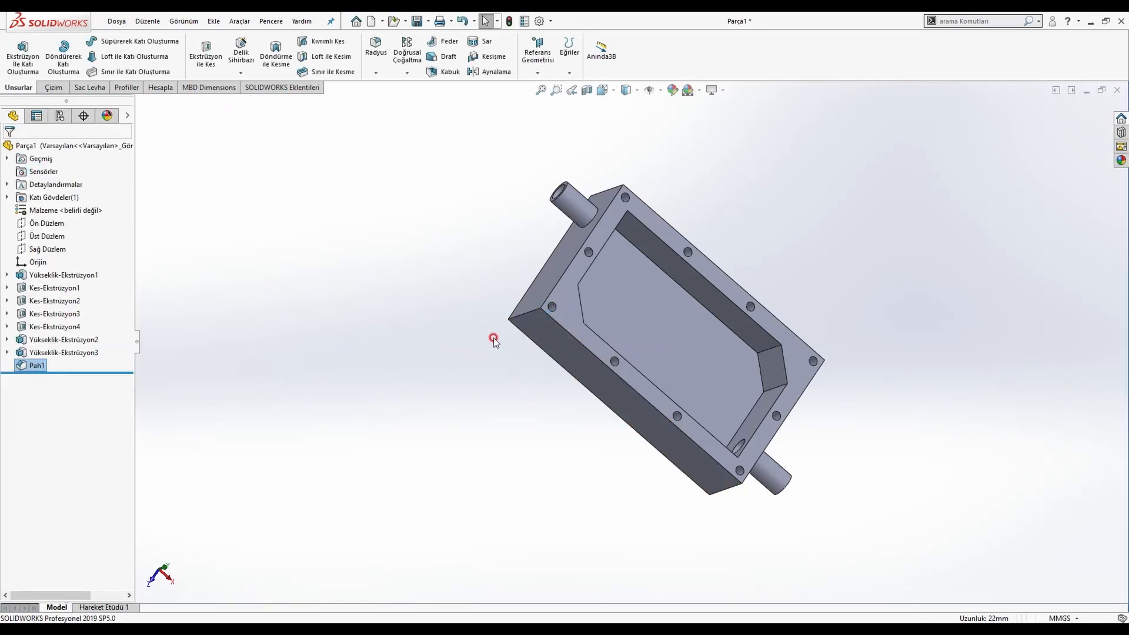
Consult the drawing and fillet the edges where both pipes meet the housing's end walls with a 2 mm radius
middle_click_drag(751, 358, 675, 316)
key("alt+Tab")
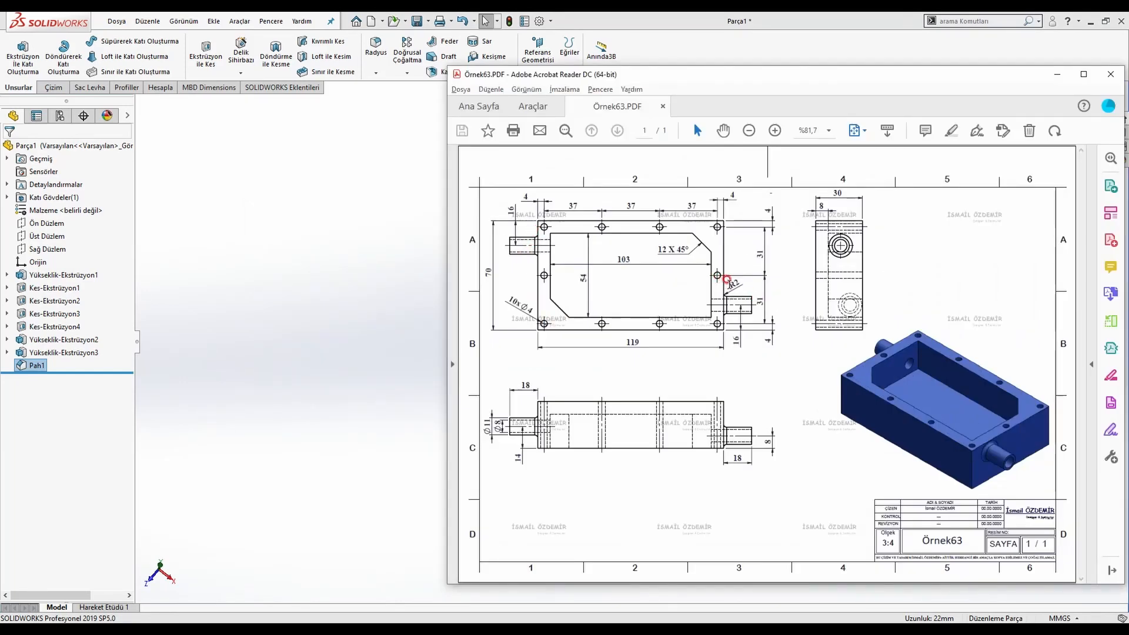
left_click(323, 252)
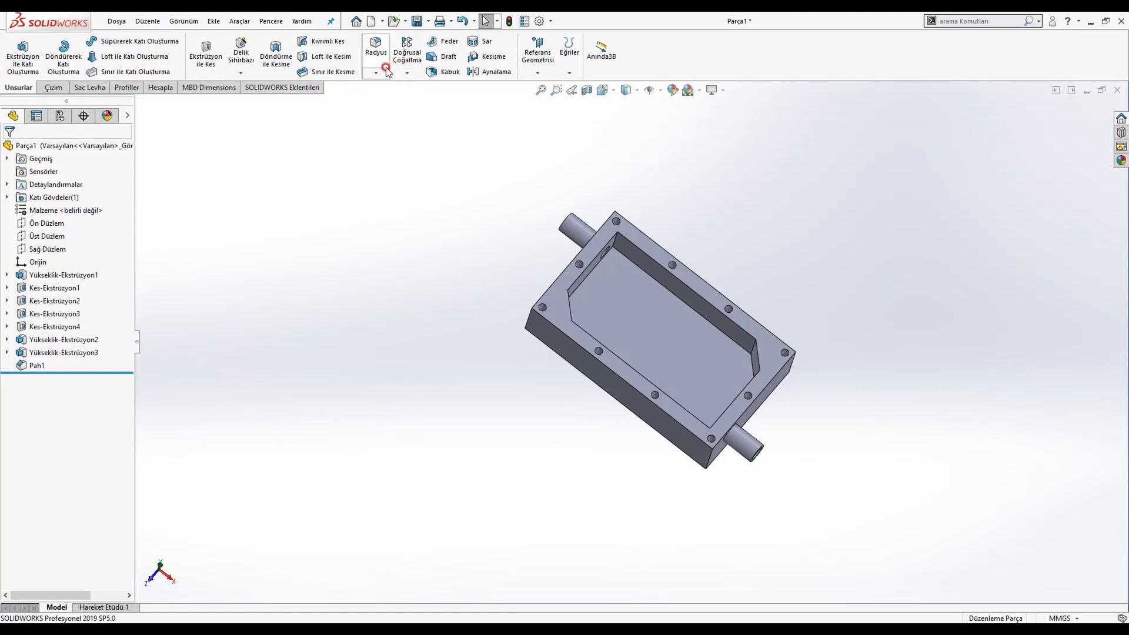
left_click(376, 47)
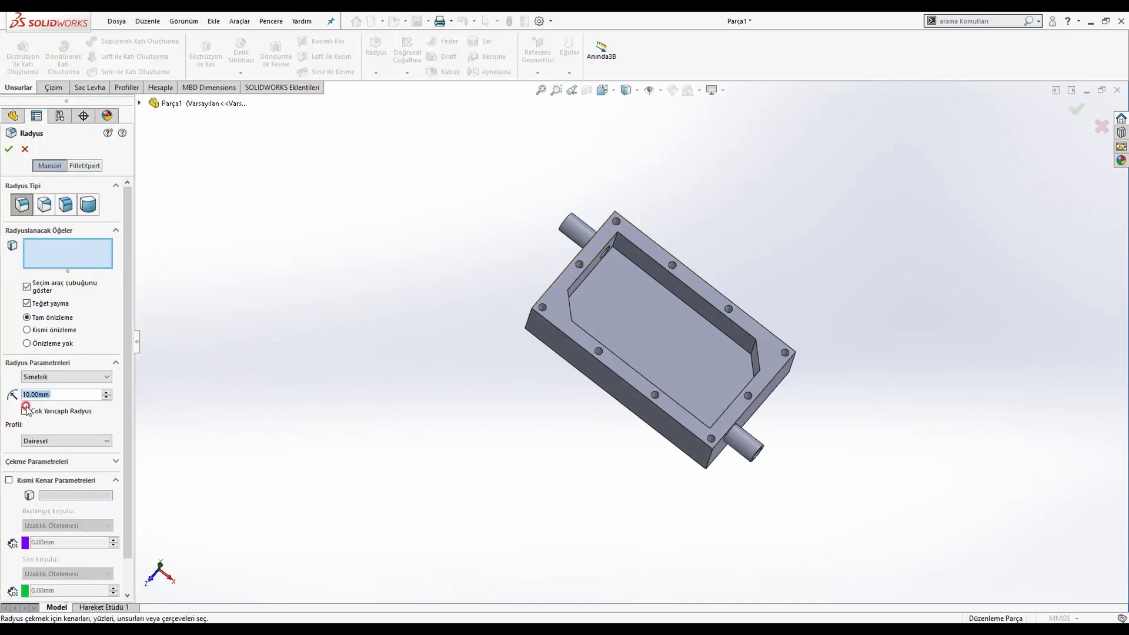
type("2")
key("Return")
middle_click_drag(516, 259, 603, 266)
left_click(603, 253)
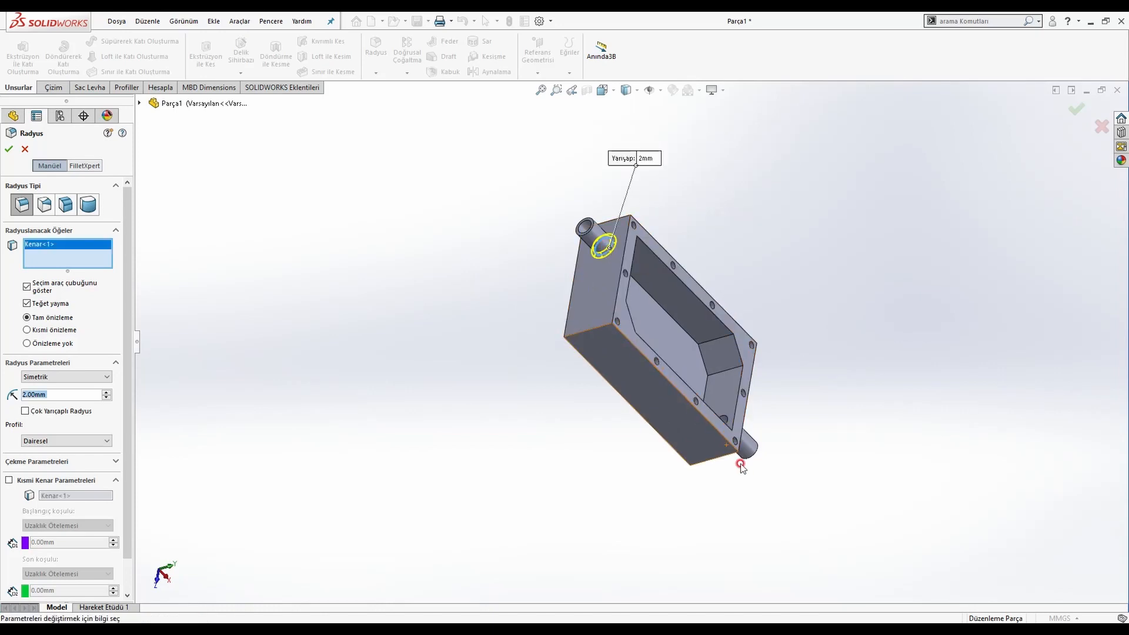
middle_click_drag(739, 460, 693, 388)
left_click(720, 413)
scroll(719, 426, "down", 4)
scroll(696, 387, "down", 2)
key("Return")
scroll(659, 288, "up", 5)
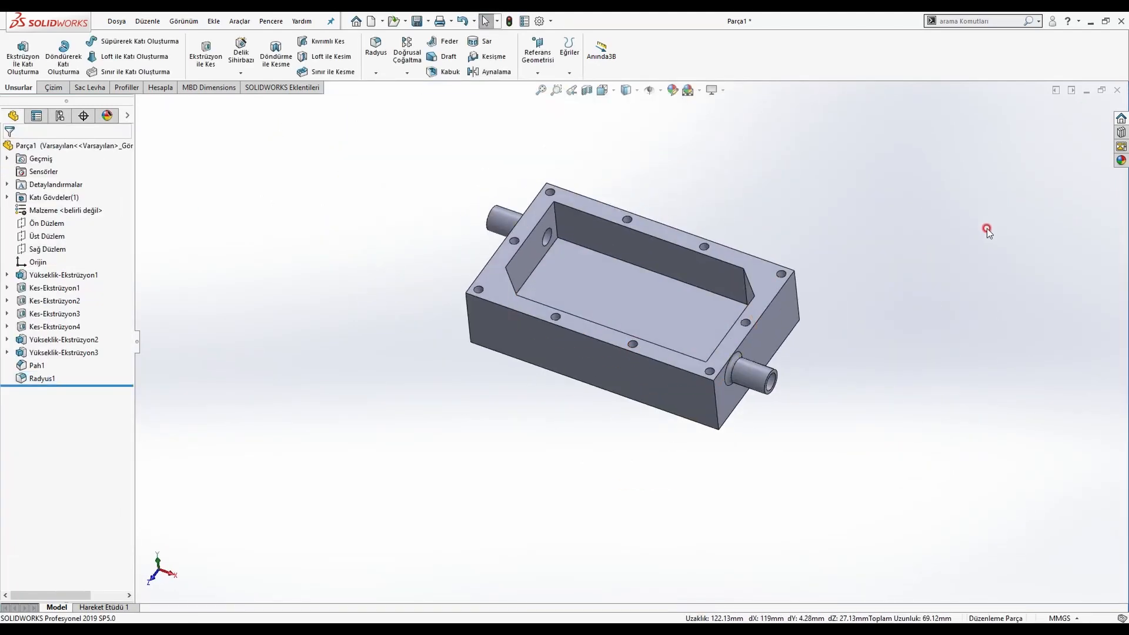
Show the housing in isometric view and apply a blue appearance from the appearance library to the whole part
key("ctrl+7")
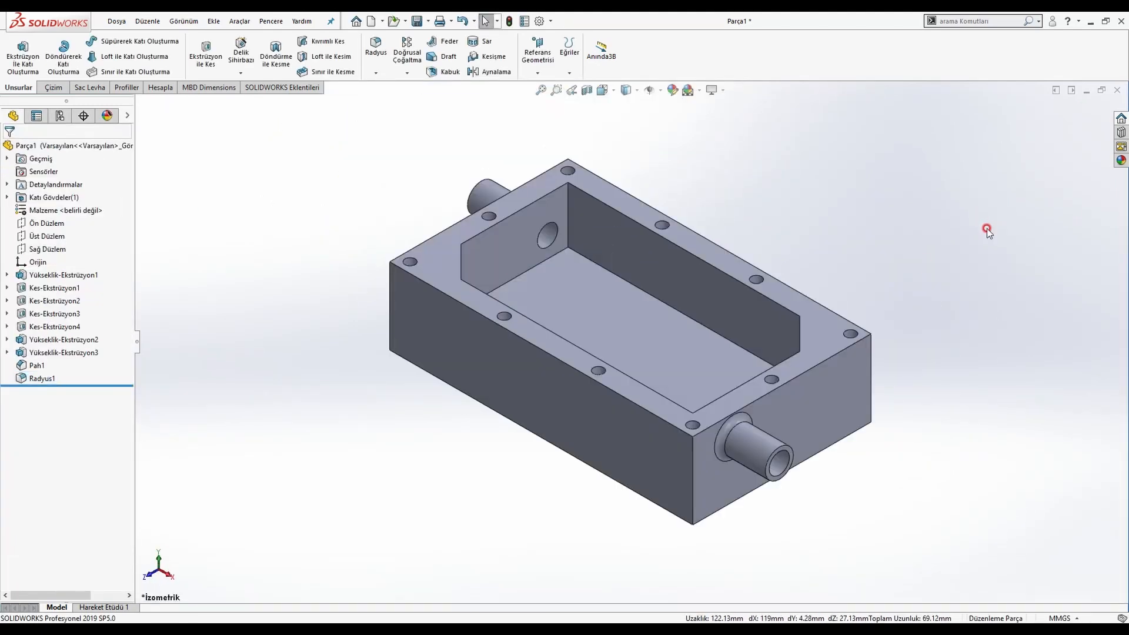
left_click(1119, 161)
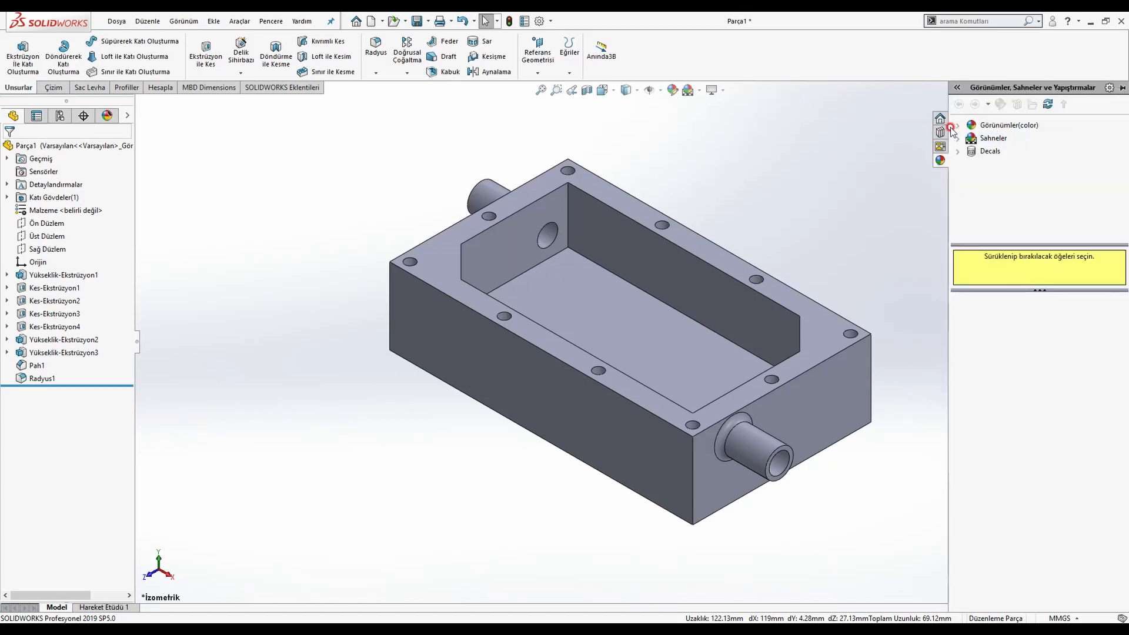
left_click(959, 125)
left_click(972, 138)
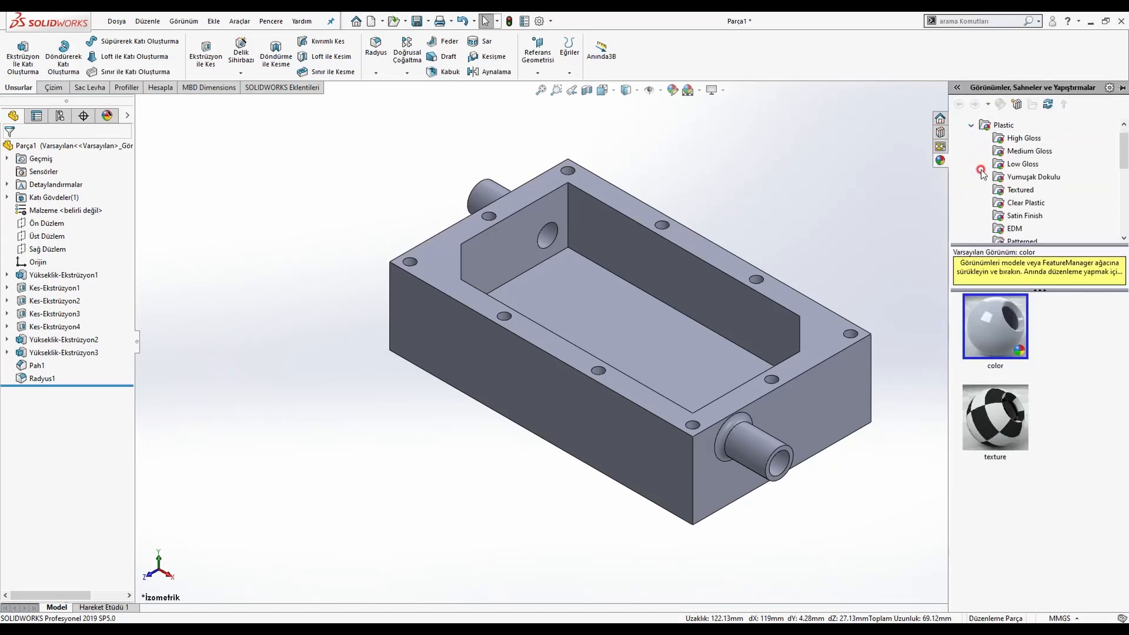
left_click(1007, 223)
left_click_drag(1008, 414, 827, 377)
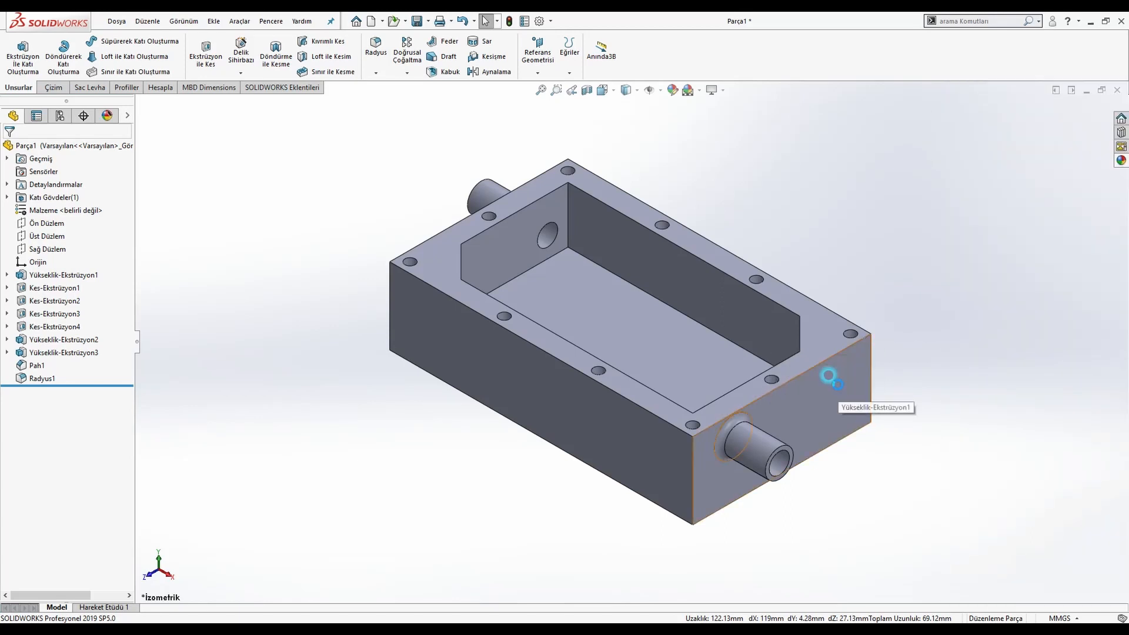
left_click(856, 386)
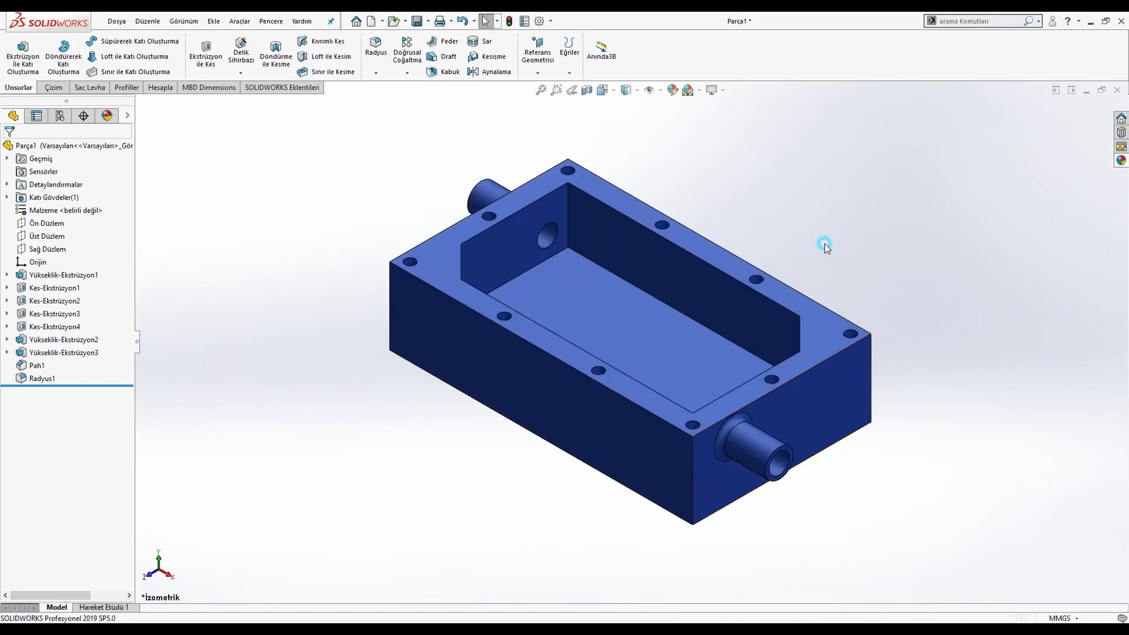
key("f")
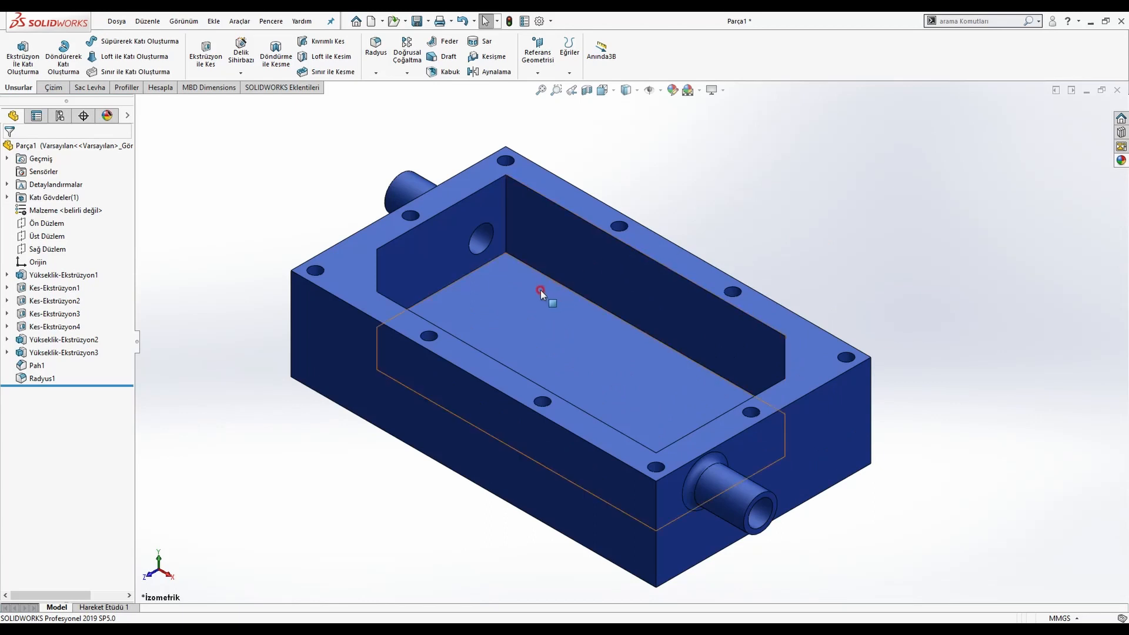
middle_click_drag(539, 293, 473, 393)
key("ctrl+7")
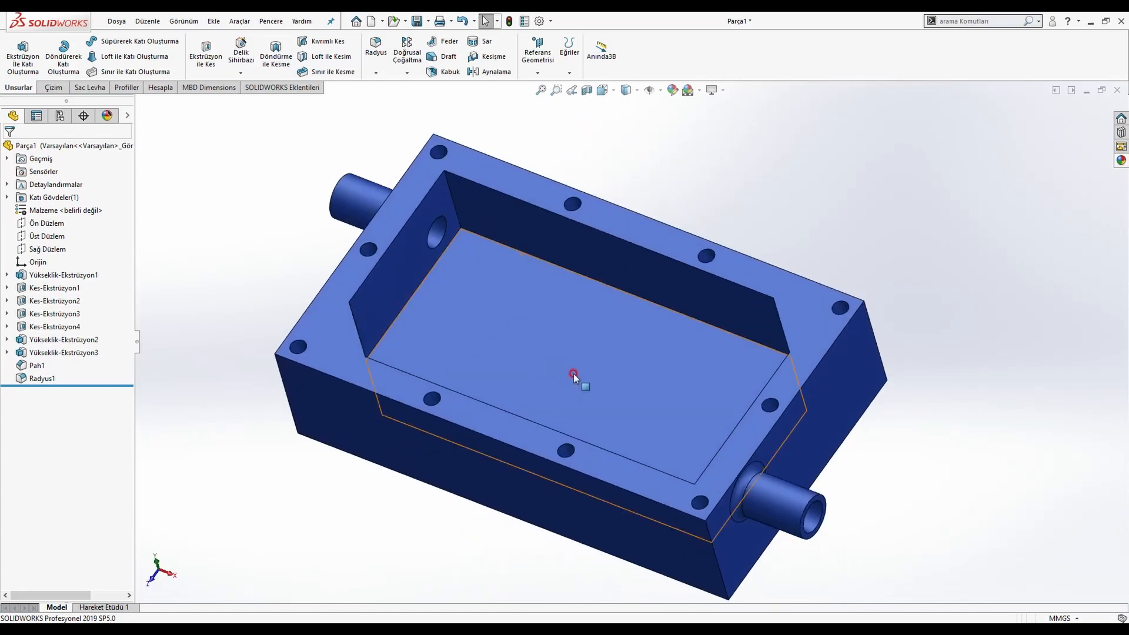